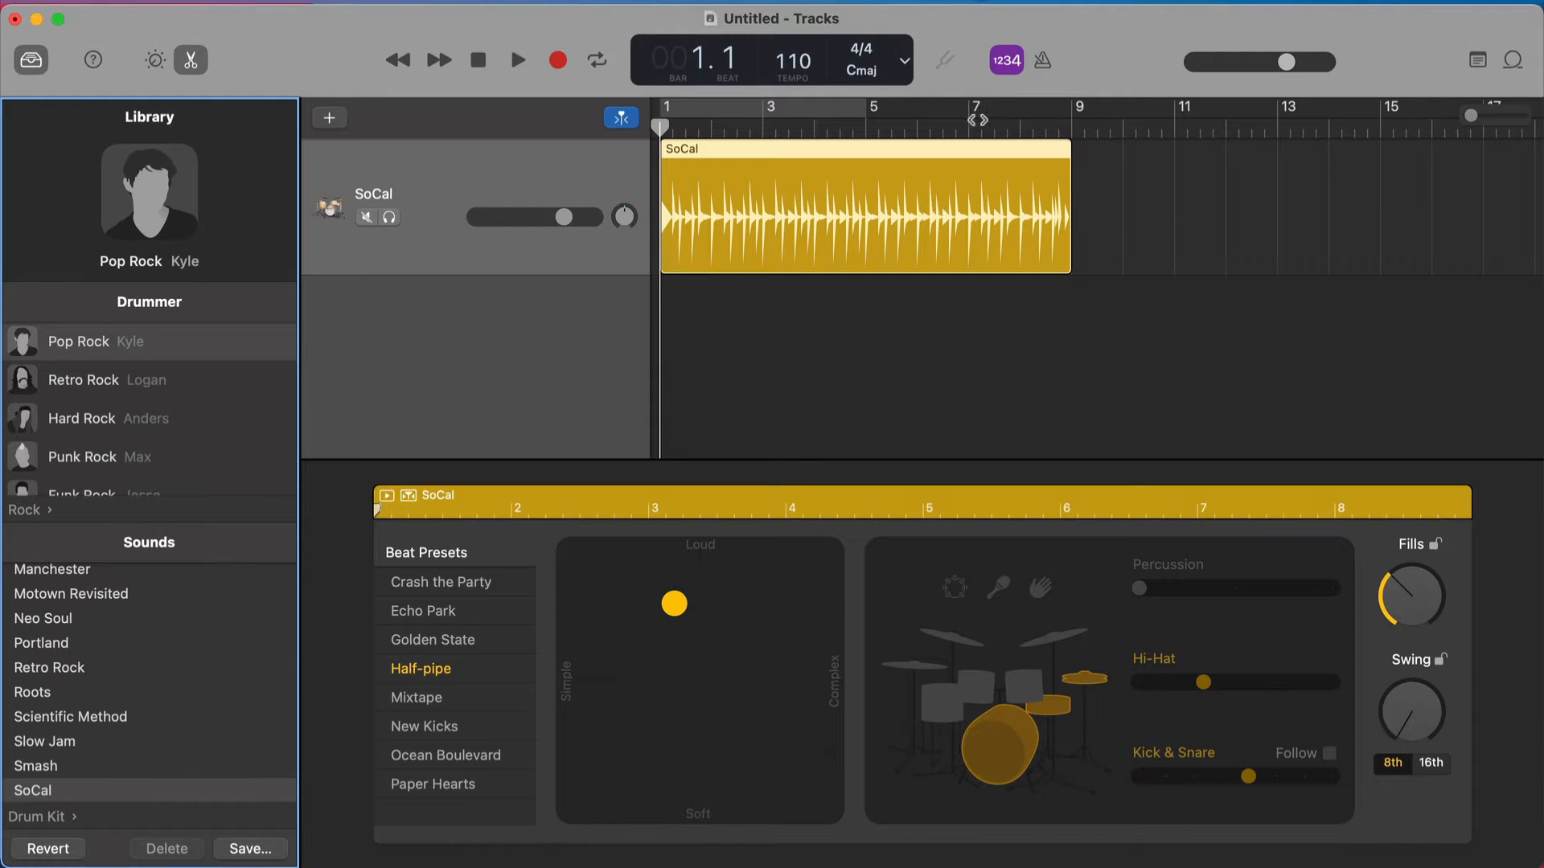
- Set a cycle range over bars 1 to 9 and play back the SoCal drummer region
{"action": "left_click_drag", "start_coordinate": [1071, 115], "coordinate": [659, 115]}
{"action": "key", "text": "space"}
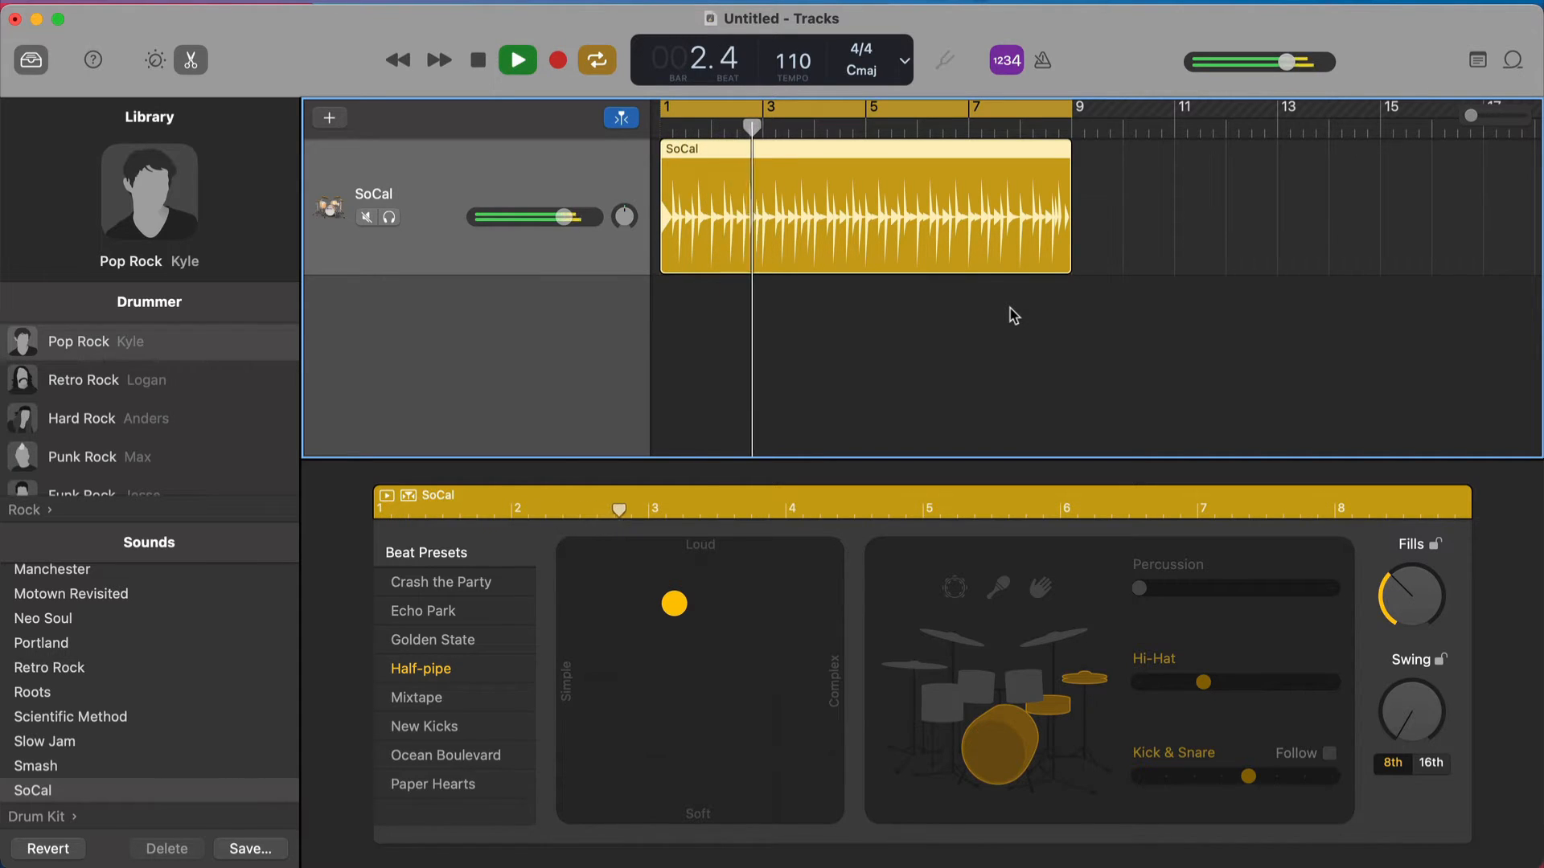
{"action": "key", "text": "space"}
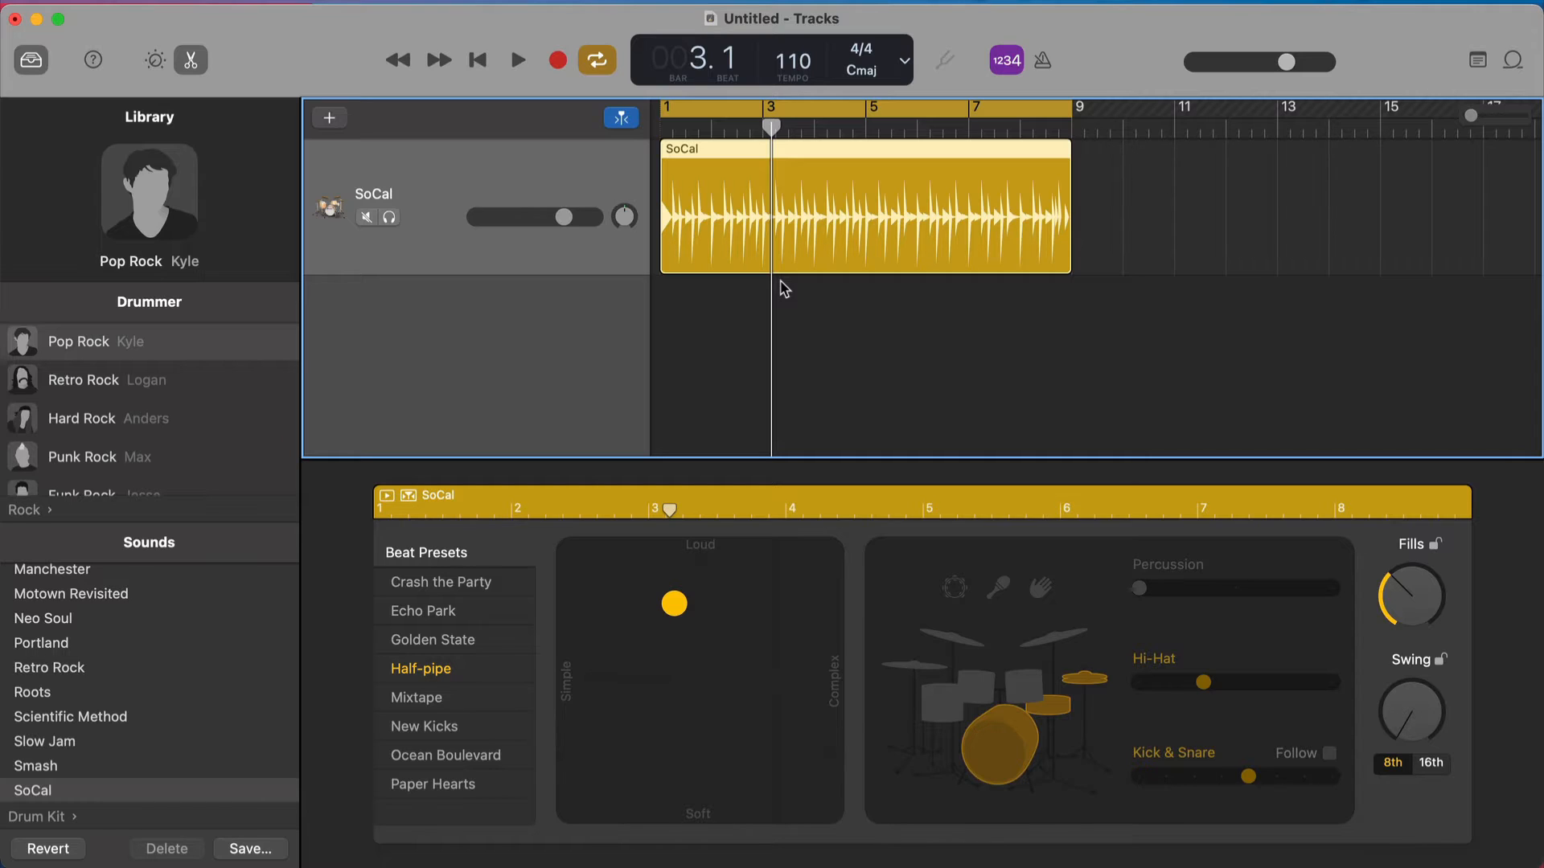
- Add a software instrument track and assign it the Brooklyn drum kit
{"action": "left_click", "coordinate": [331, 120]}
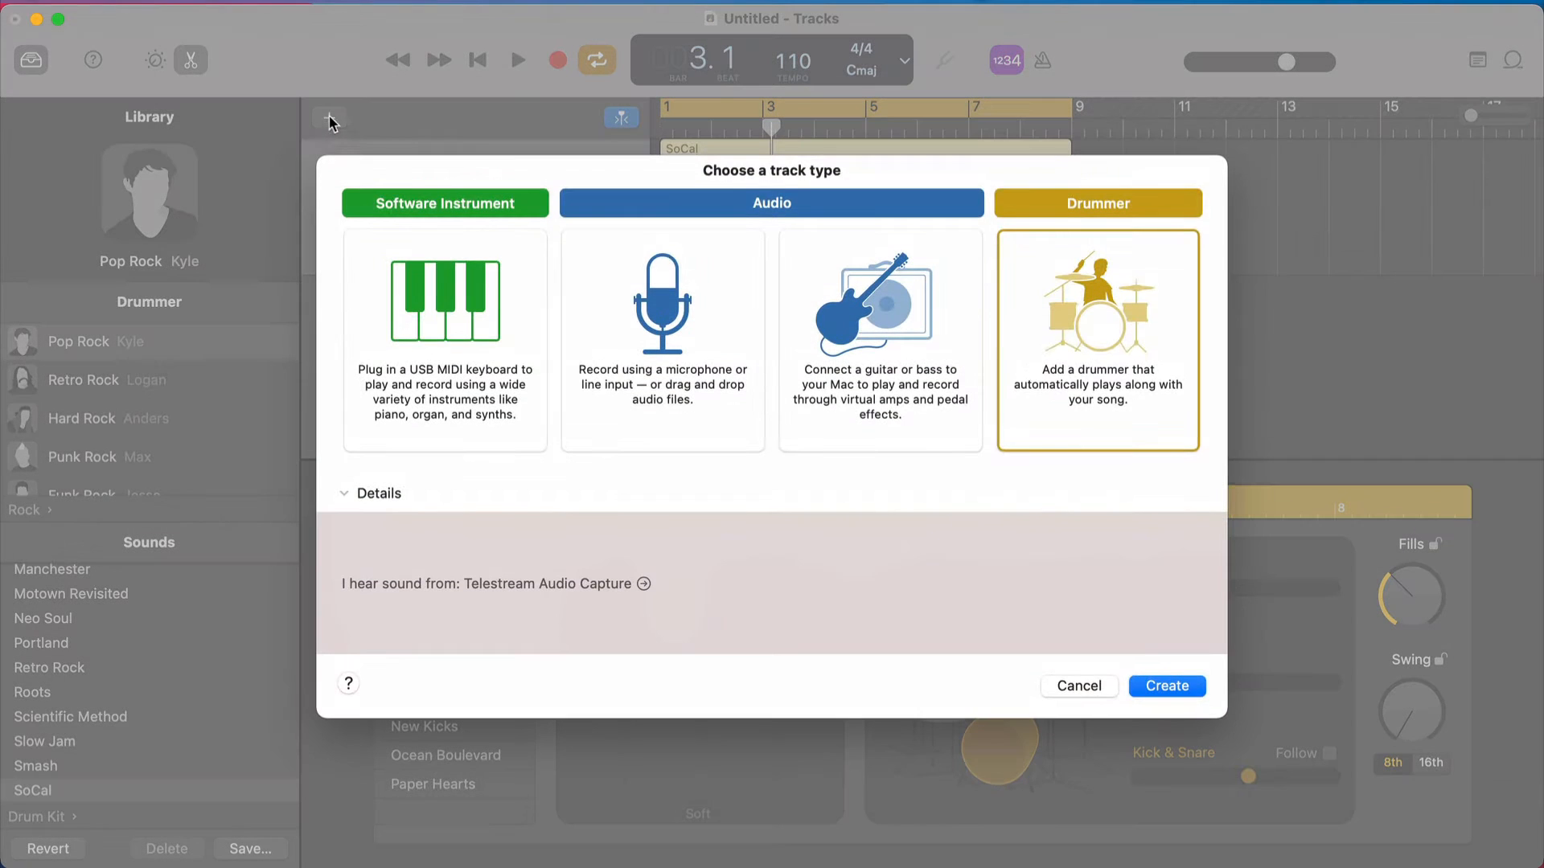
{"action": "left_click", "coordinate": [453, 321]}
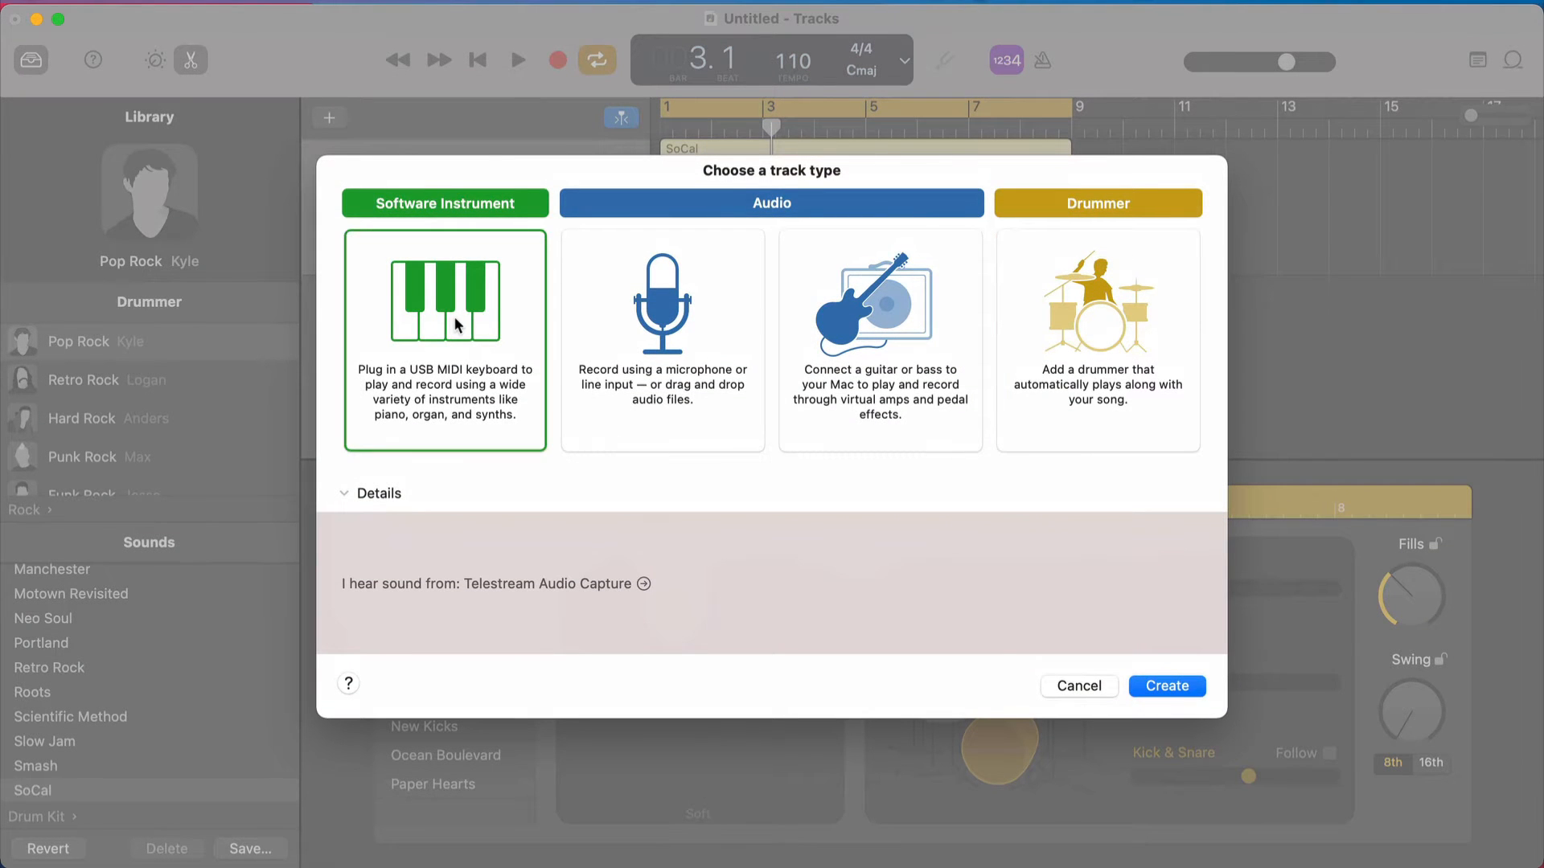
{"action": "left_click", "coordinate": [1165, 687]}
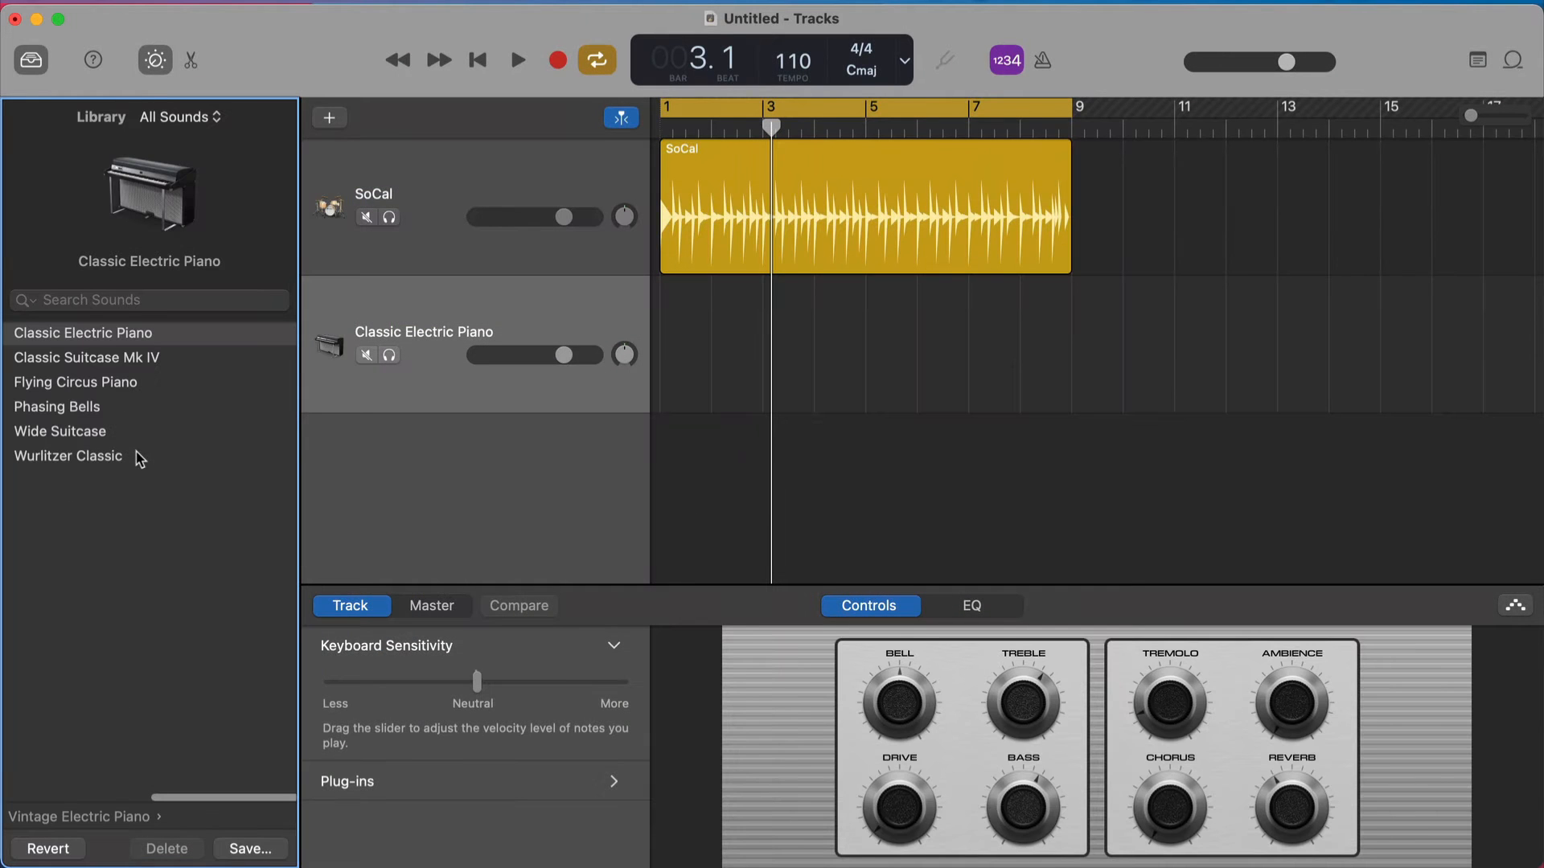
{"action": "scroll", "coordinate": [96, 655], "scroll_direction": "left", "scroll_amount": 5}
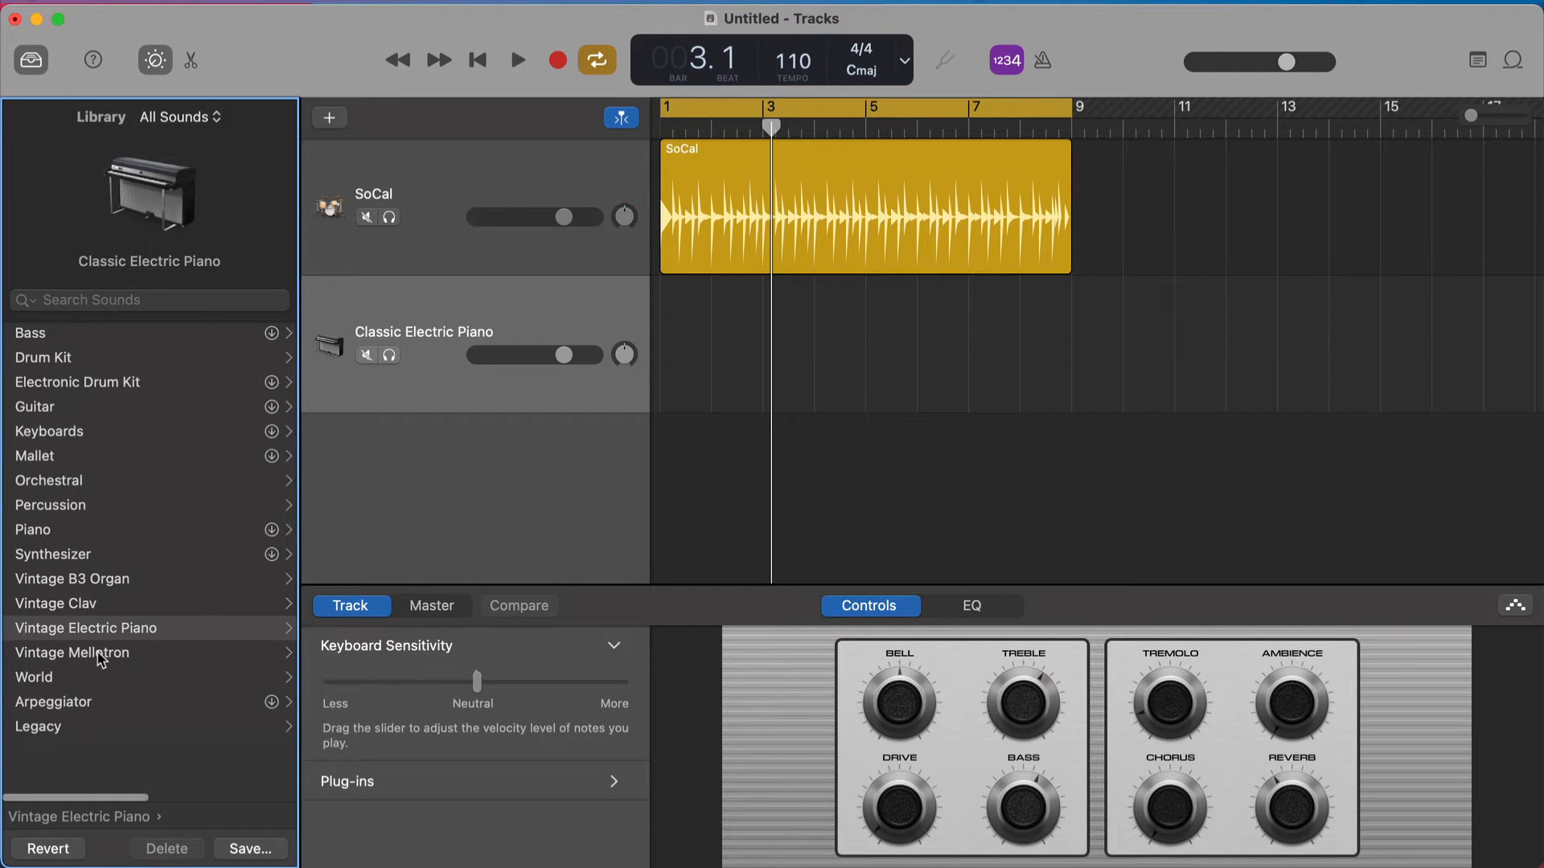
{"action": "left_click", "coordinate": [71, 359]}
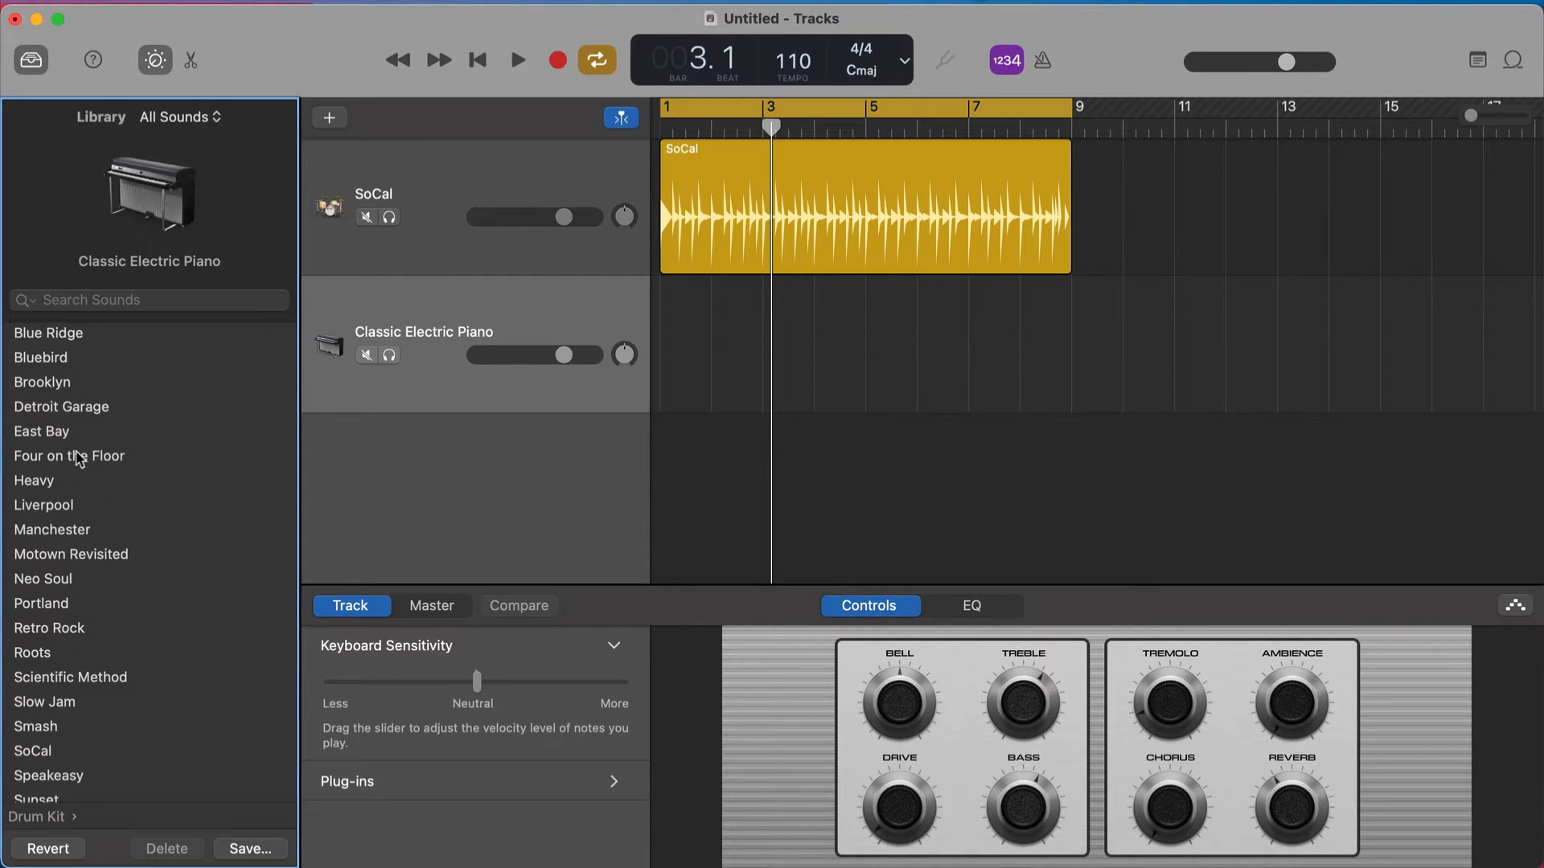
{"action": "scroll", "coordinate": [67, 554], "scroll_direction": "down", "scroll_amount": 1}
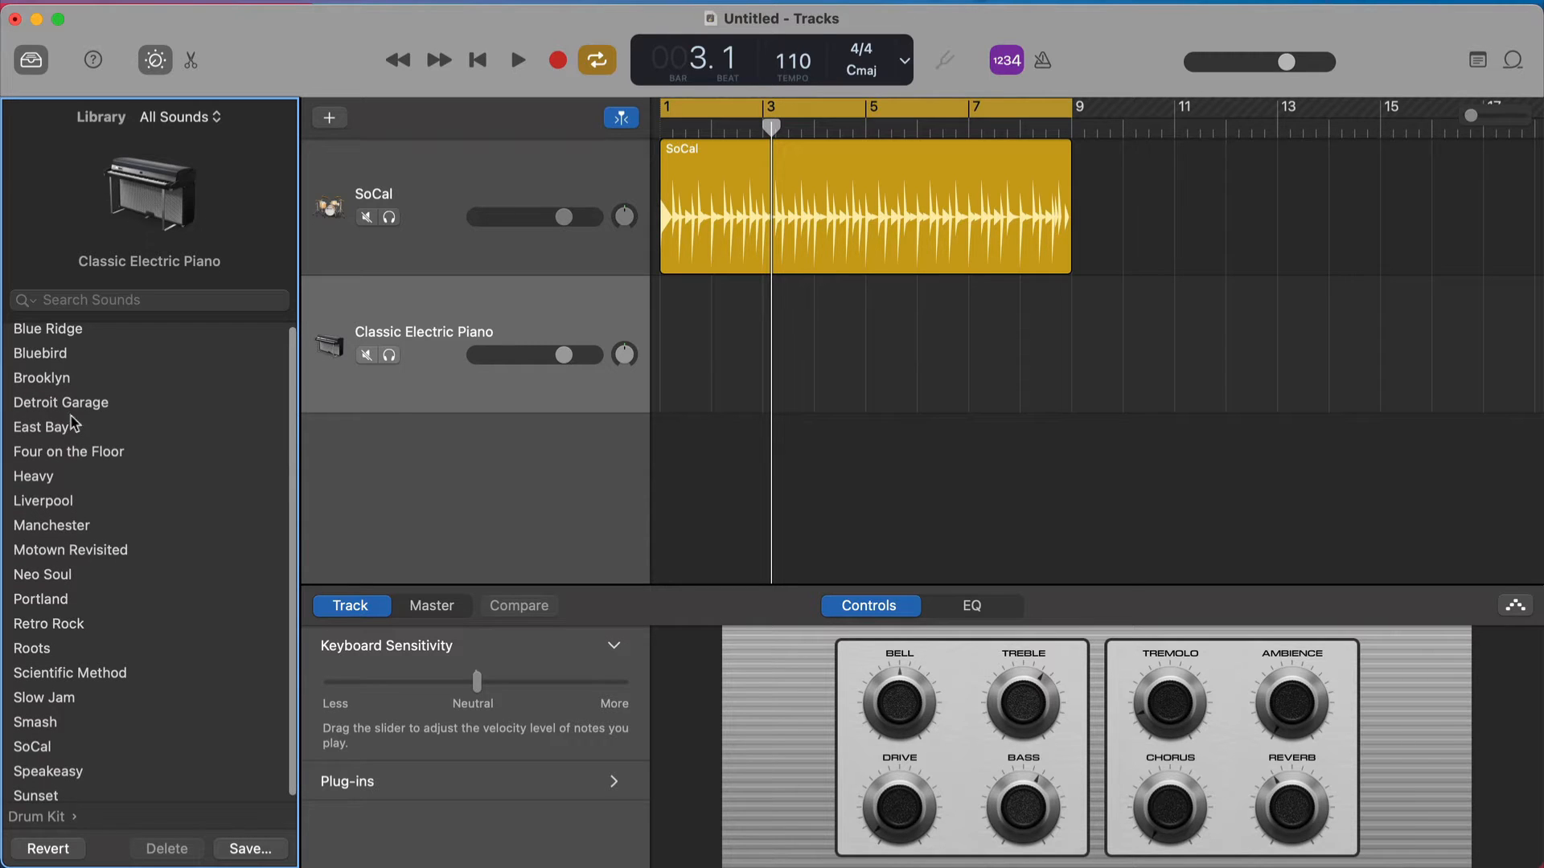
{"action": "left_click", "coordinate": [65, 387]}
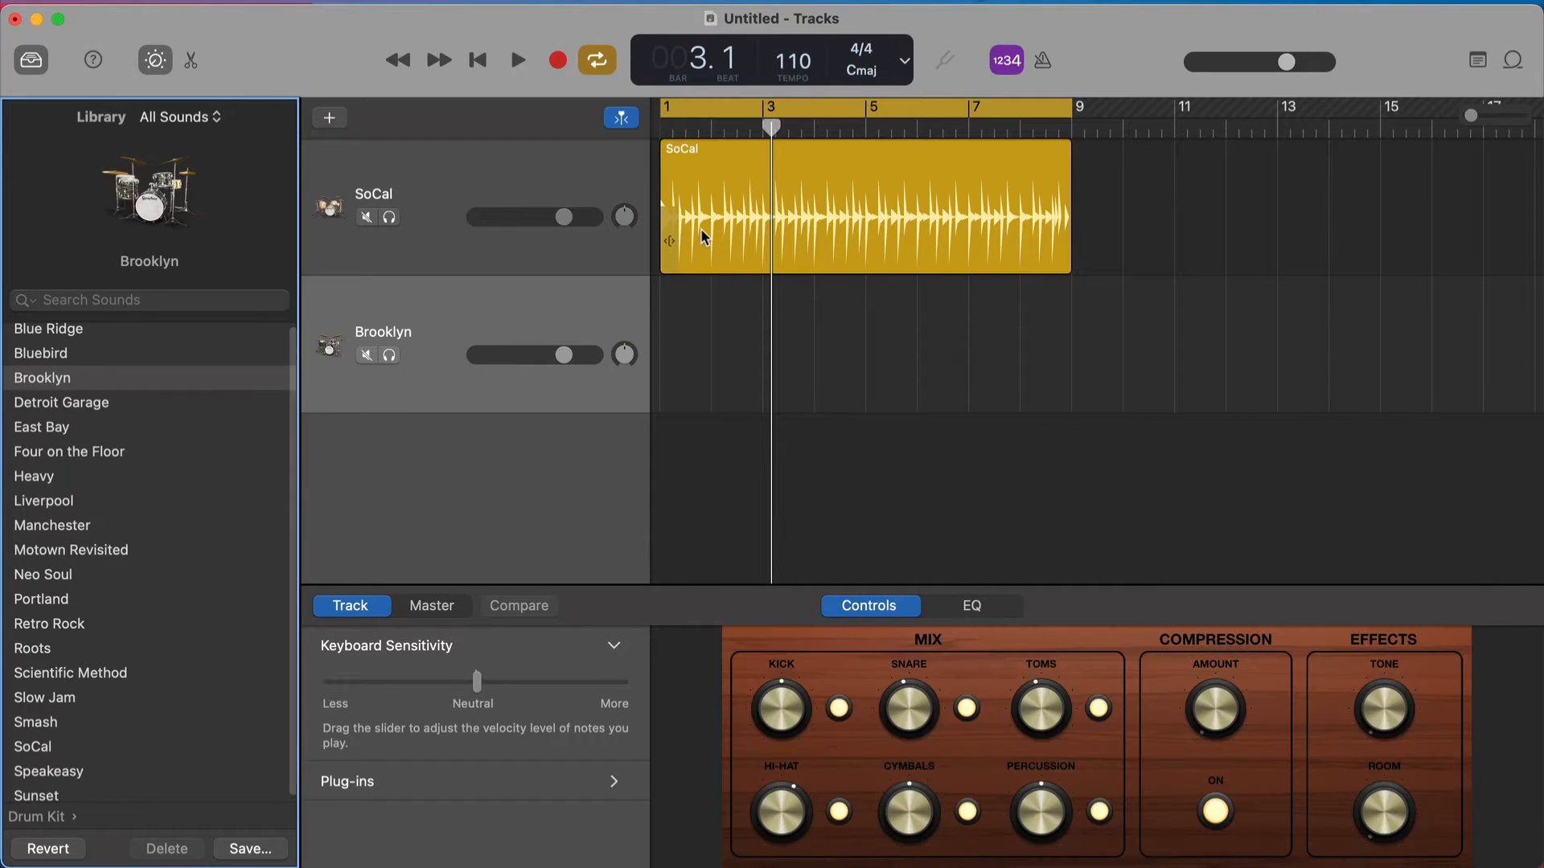
- Copy the SoCal drummer region onto the Brooklyn track, starting at bar 1, as an editable MIDI region
{"action": "left_click", "coordinate": [912, 211]}
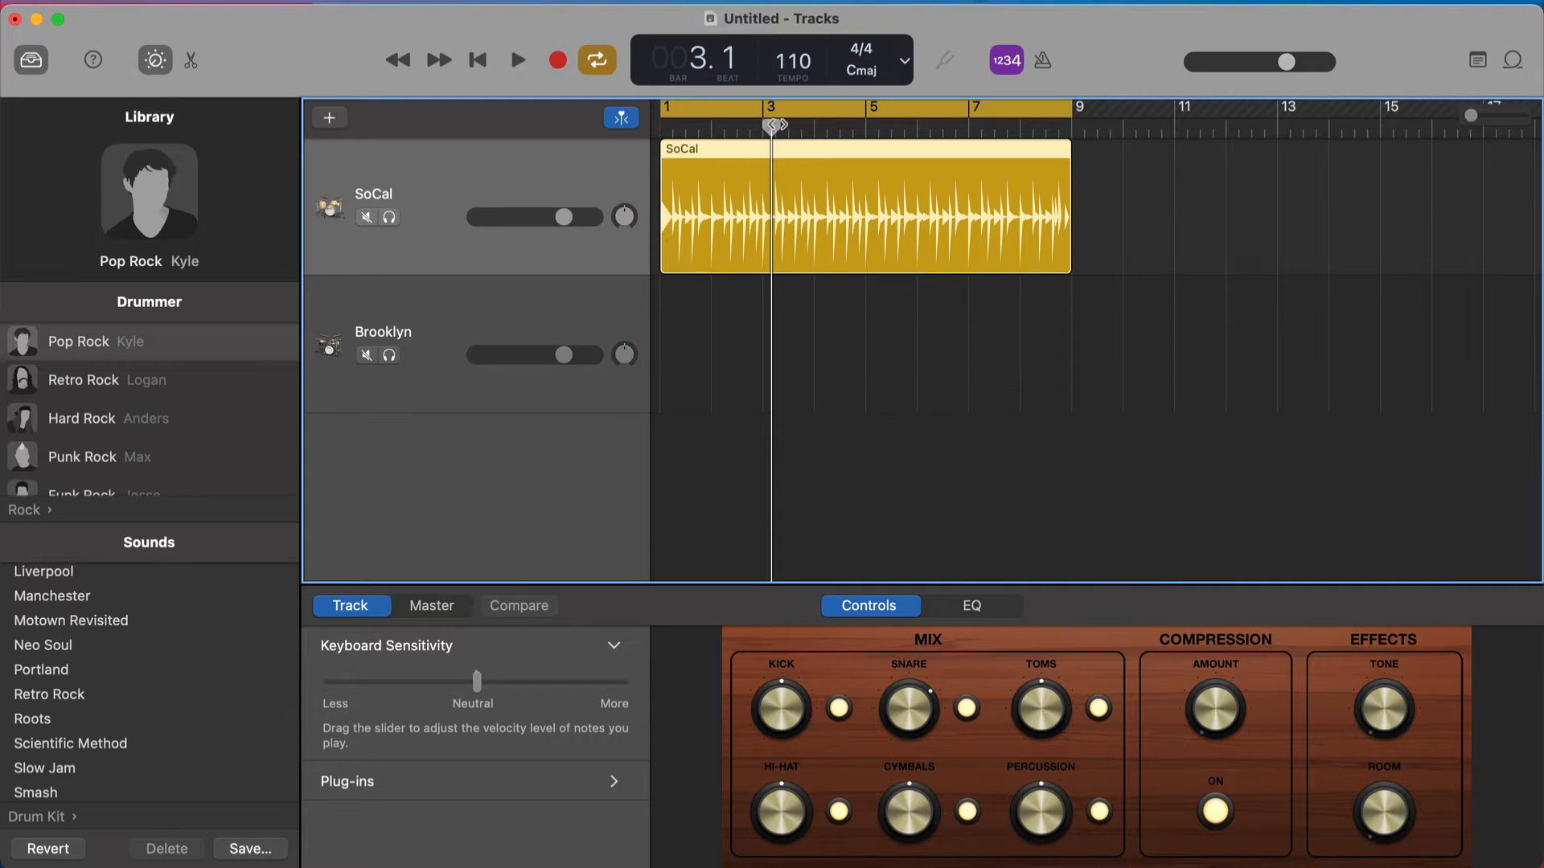
{"action": "left_click_drag", "start_coordinate": [769, 126], "coordinate": [661, 126]}
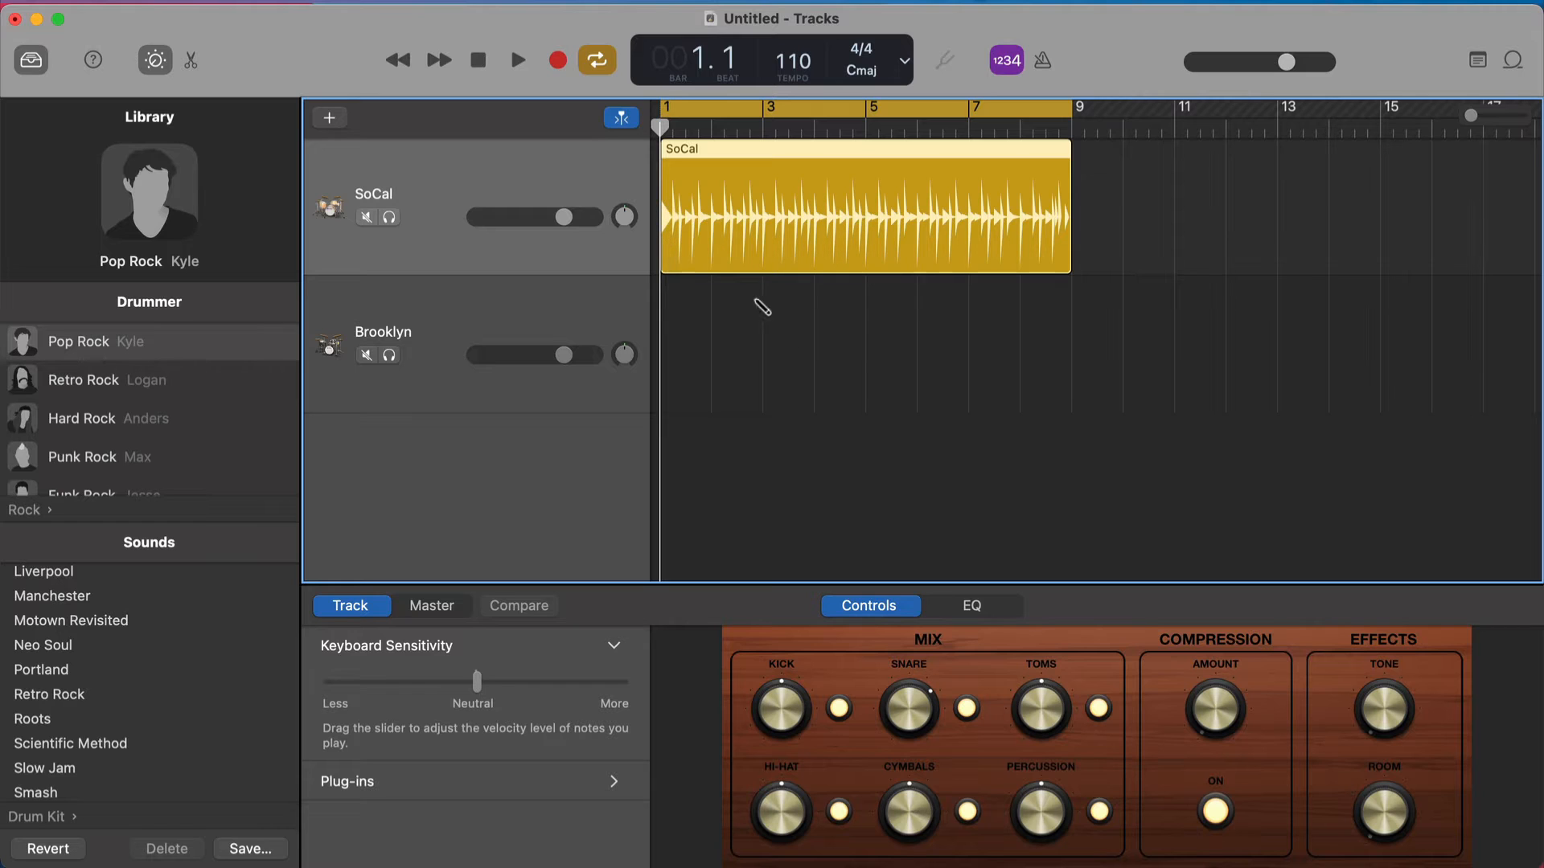
{"action": "left_click", "coordinate": [566, 312]}
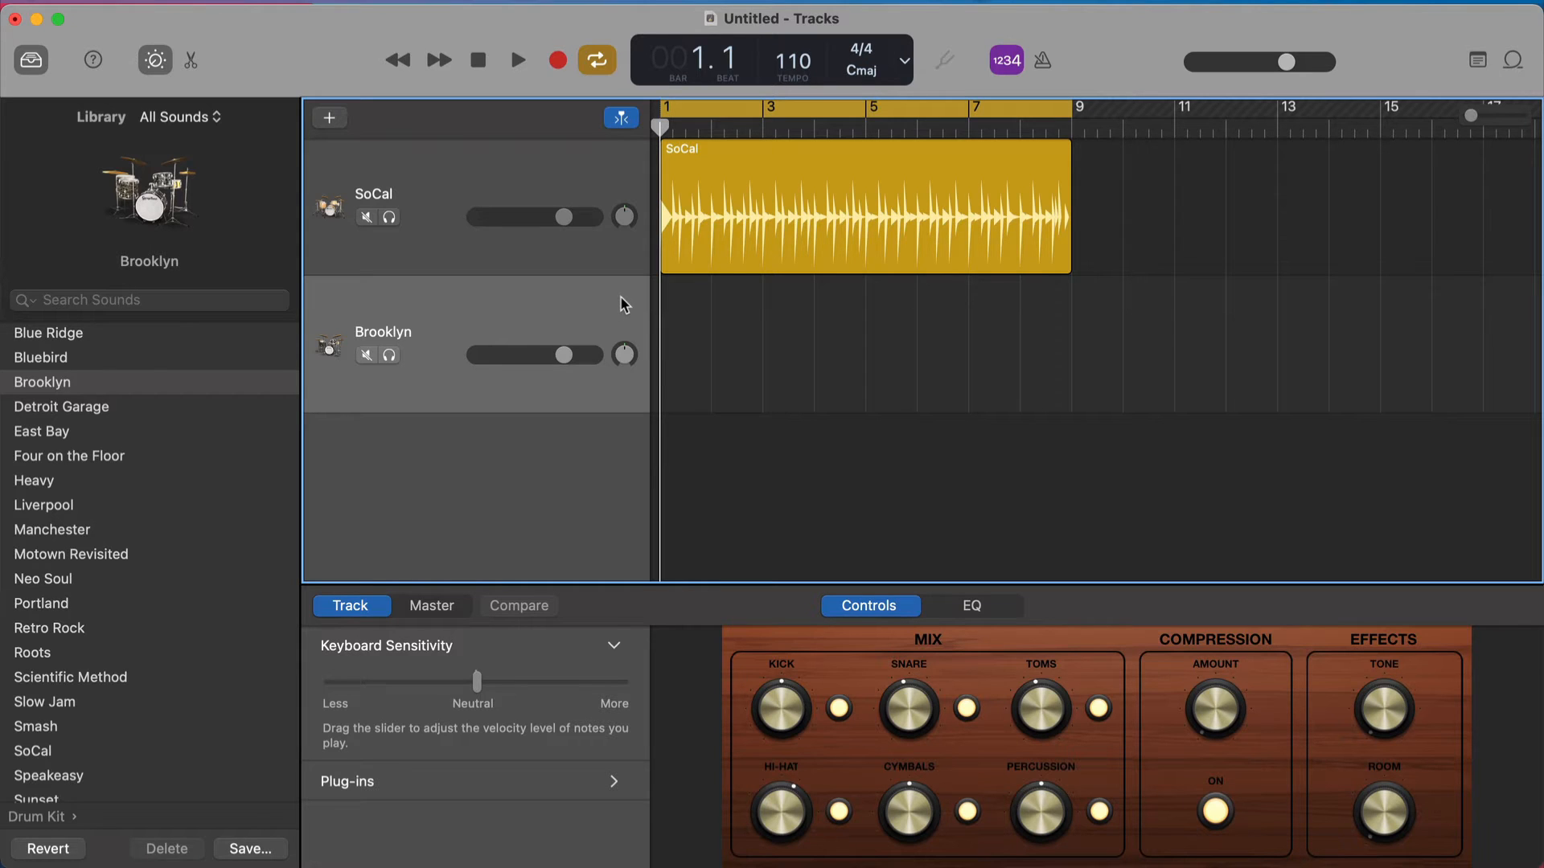
{"action": "key", "text": "super+v"}
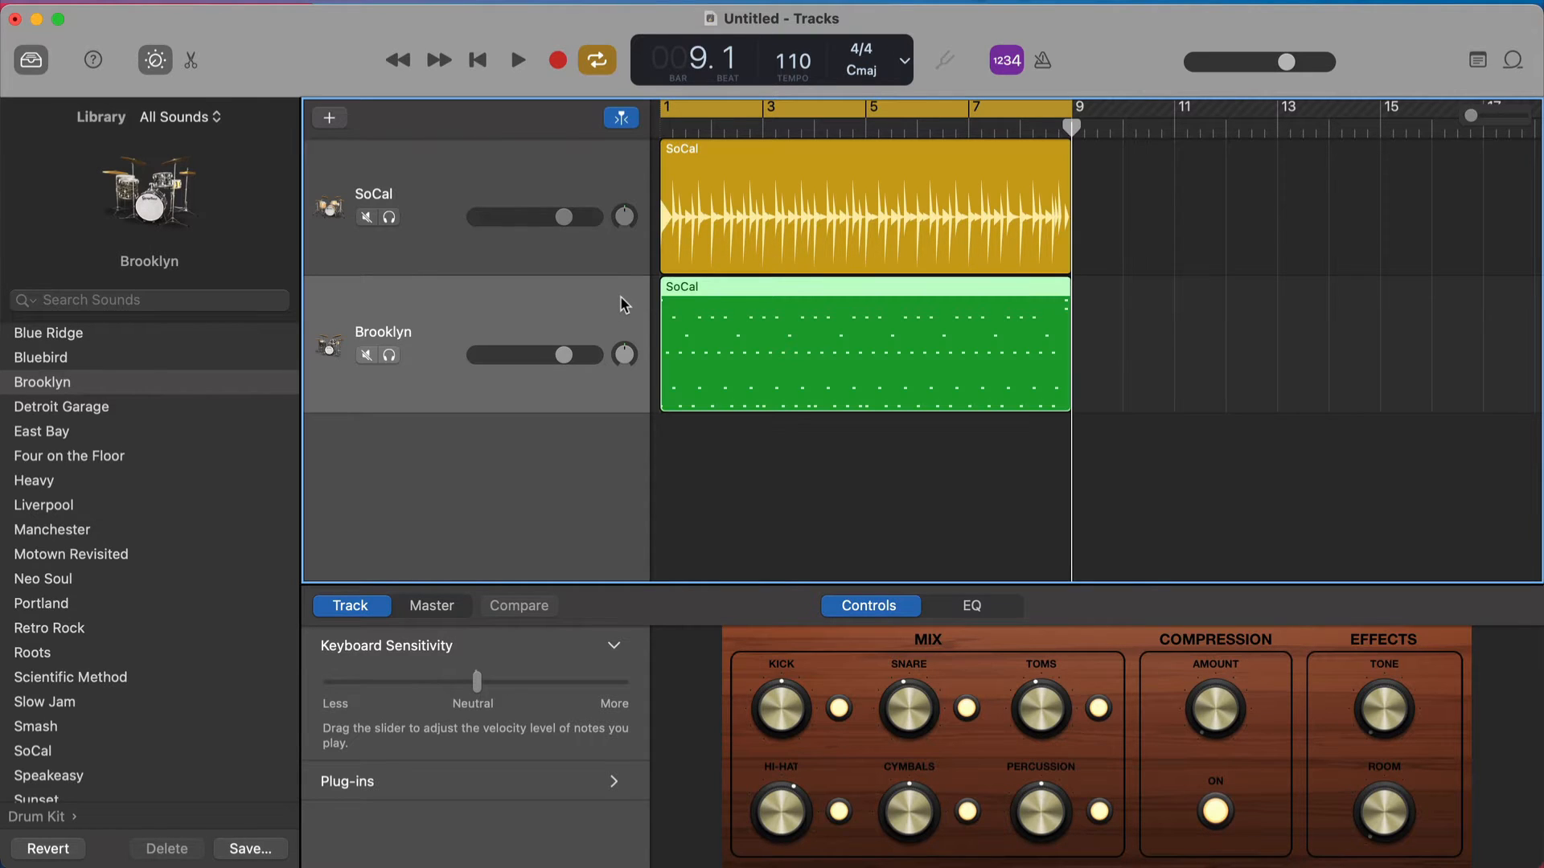
- Solo the Brooklyn track and play back its MIDI region
{"action": "left_click", "coordinate": [390, 355]}
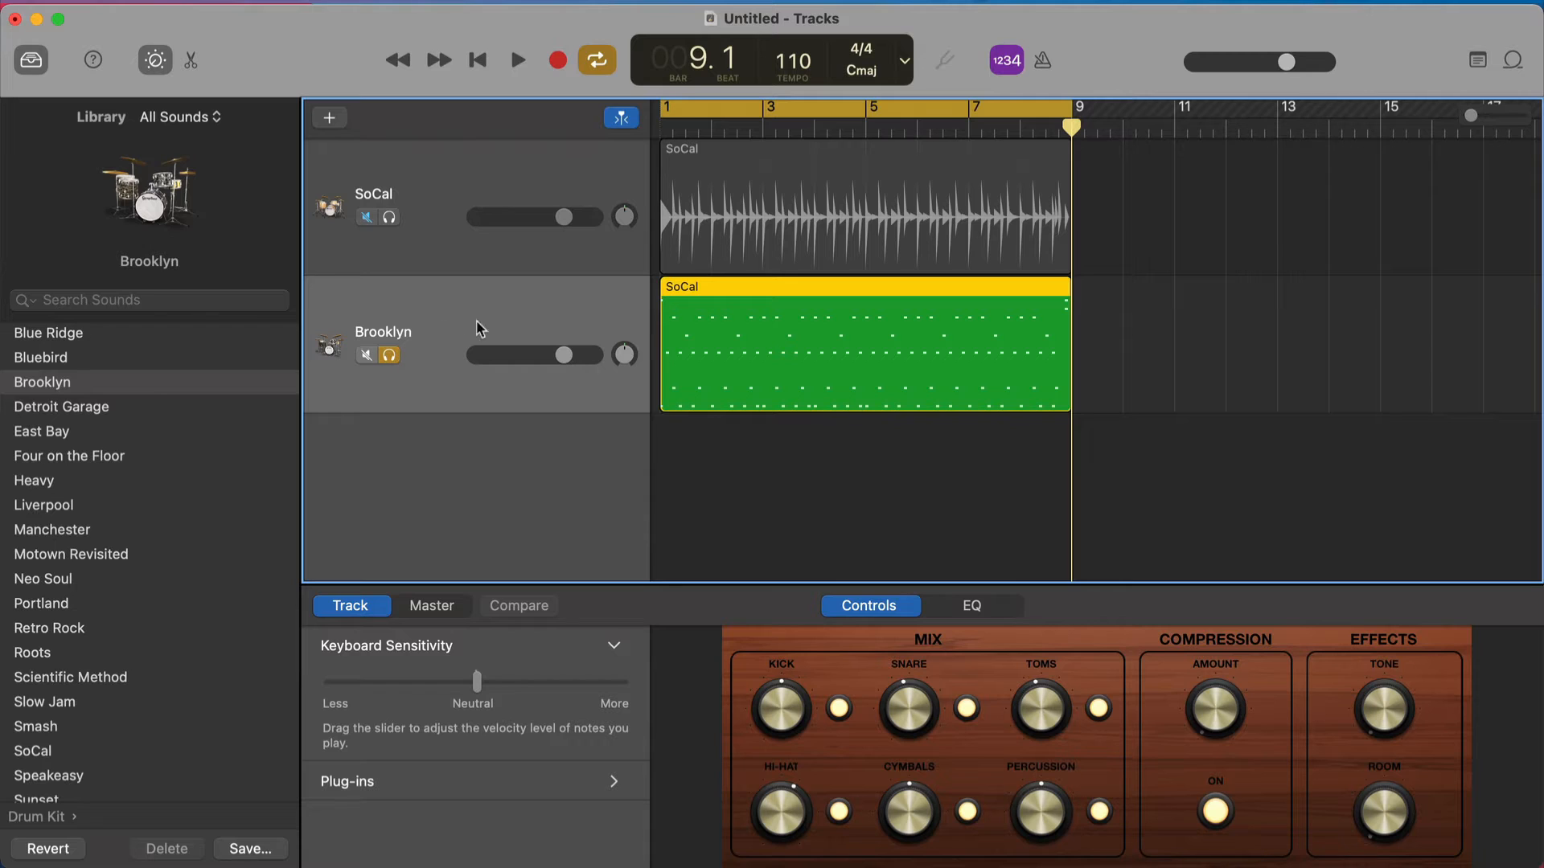
{"action": "key", "text": "space"}
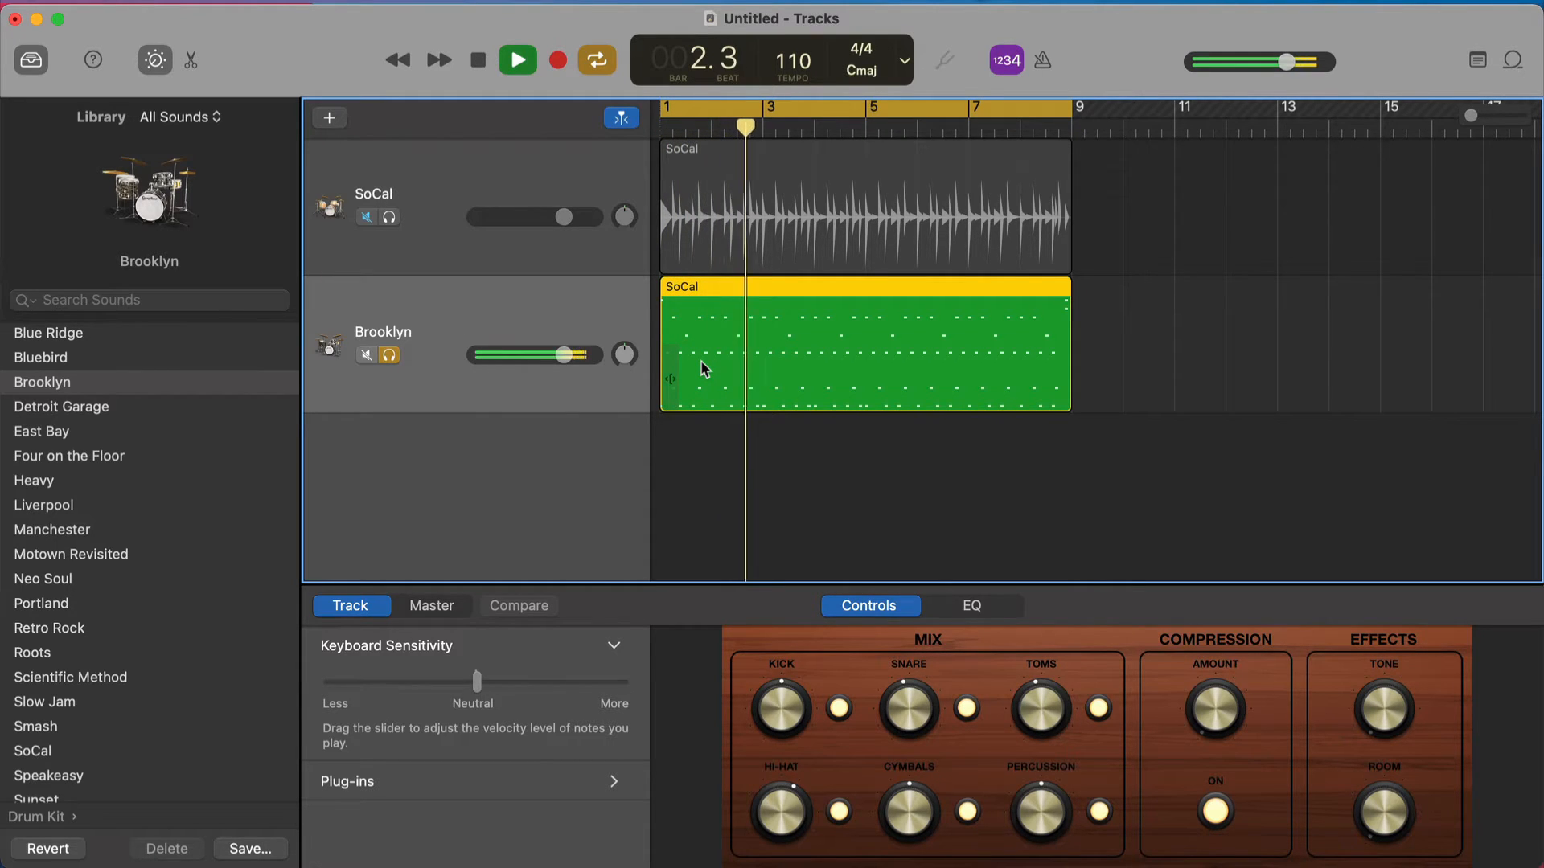
{"action": "key", "text": "space"}
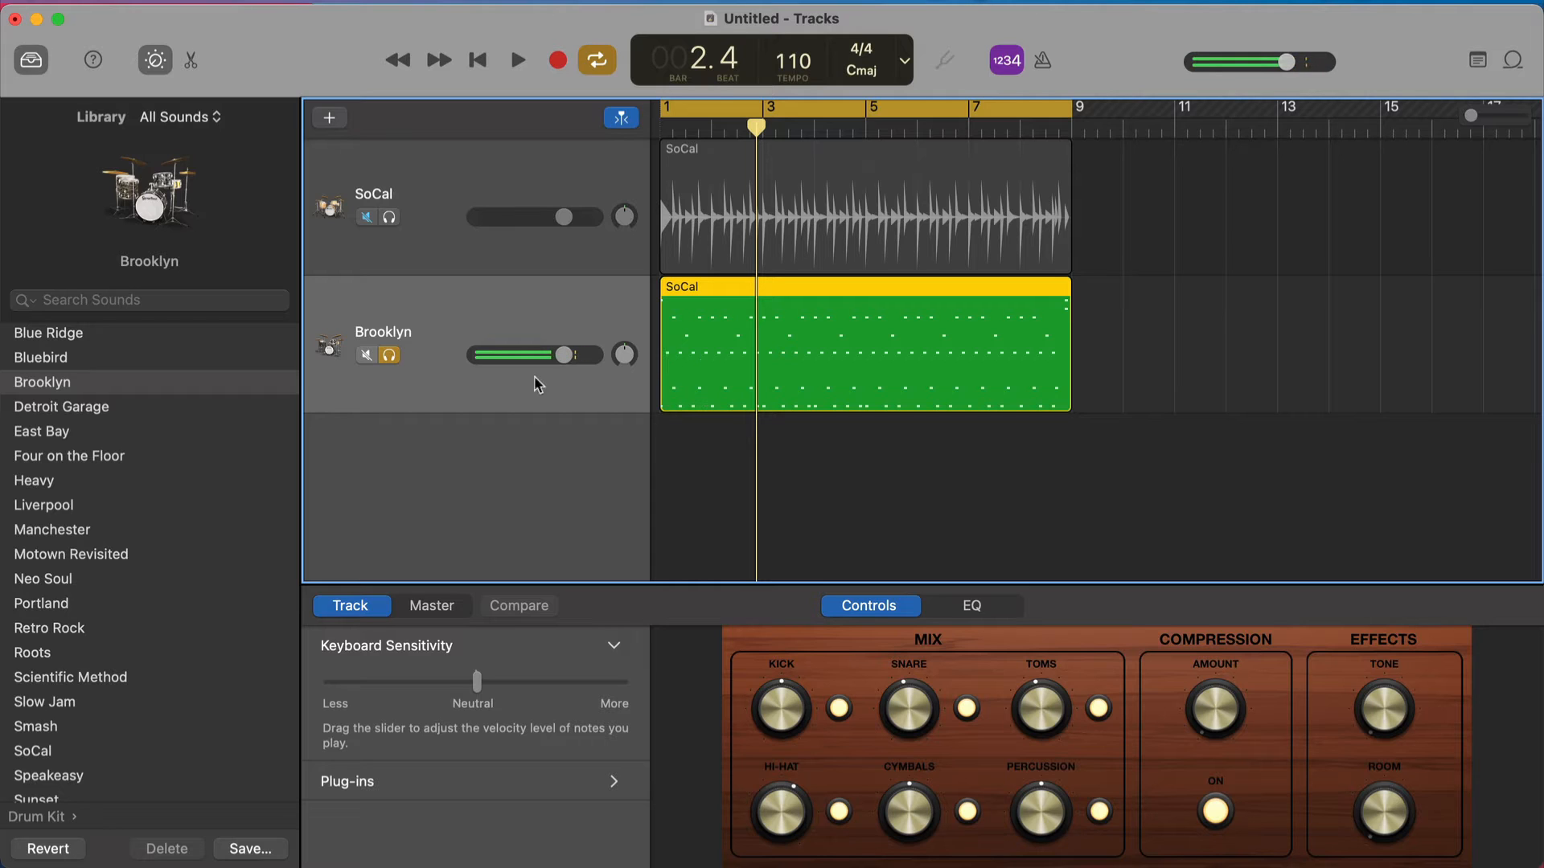
- Change the soloed track's drum kit to SoCal and play it back
{"action": "scroll", "coordinate": [128, 523], "scroll_direction": "down", "scroll_amount": 1}
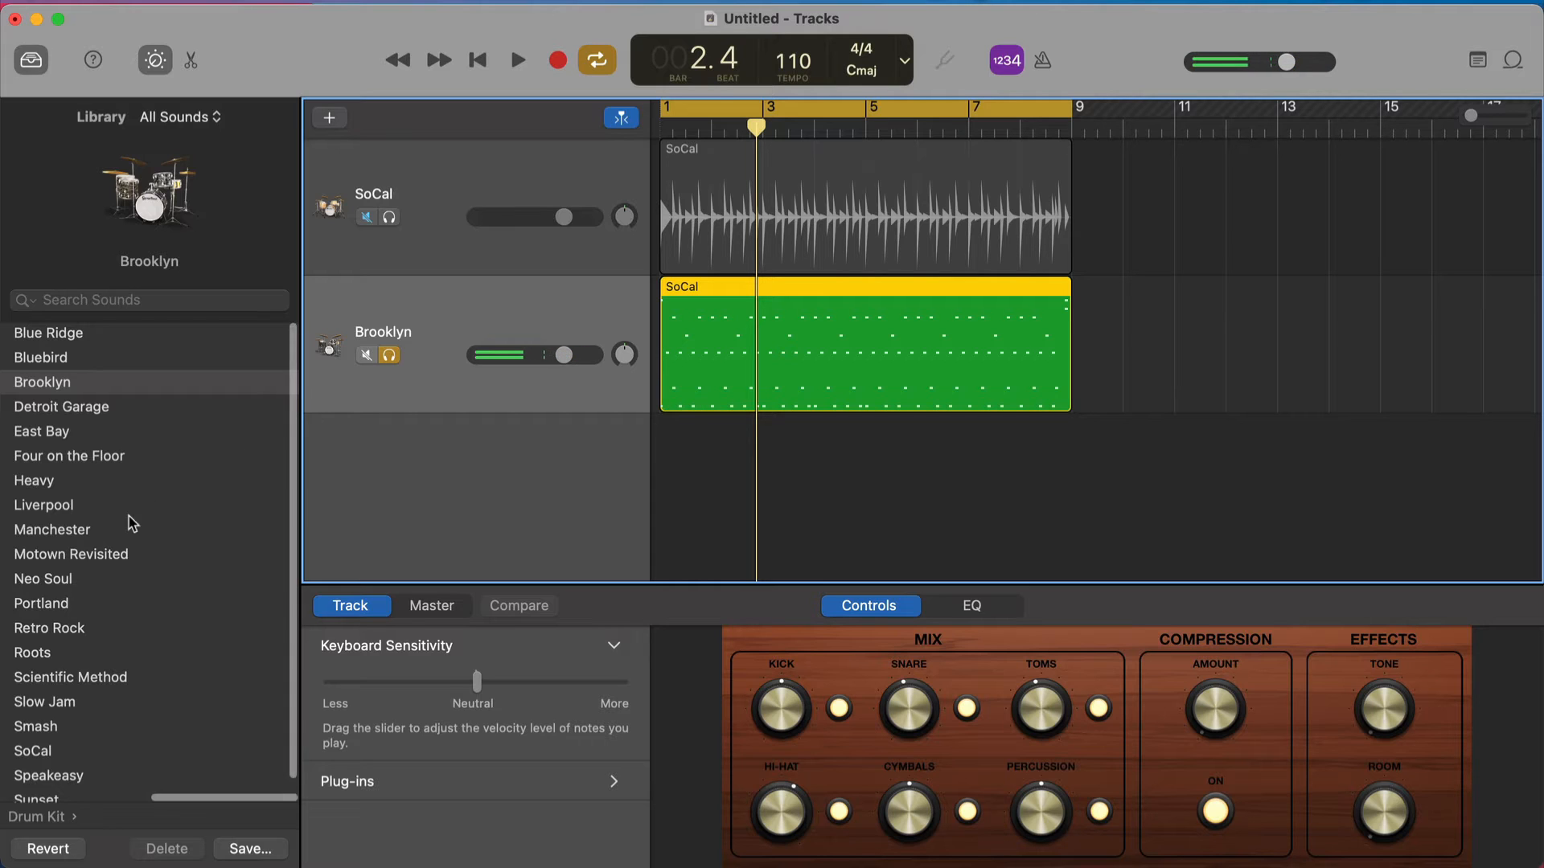
{"action": "left_click", "coordinate": [34, 741]}
{"action": "key", "text": "space"}
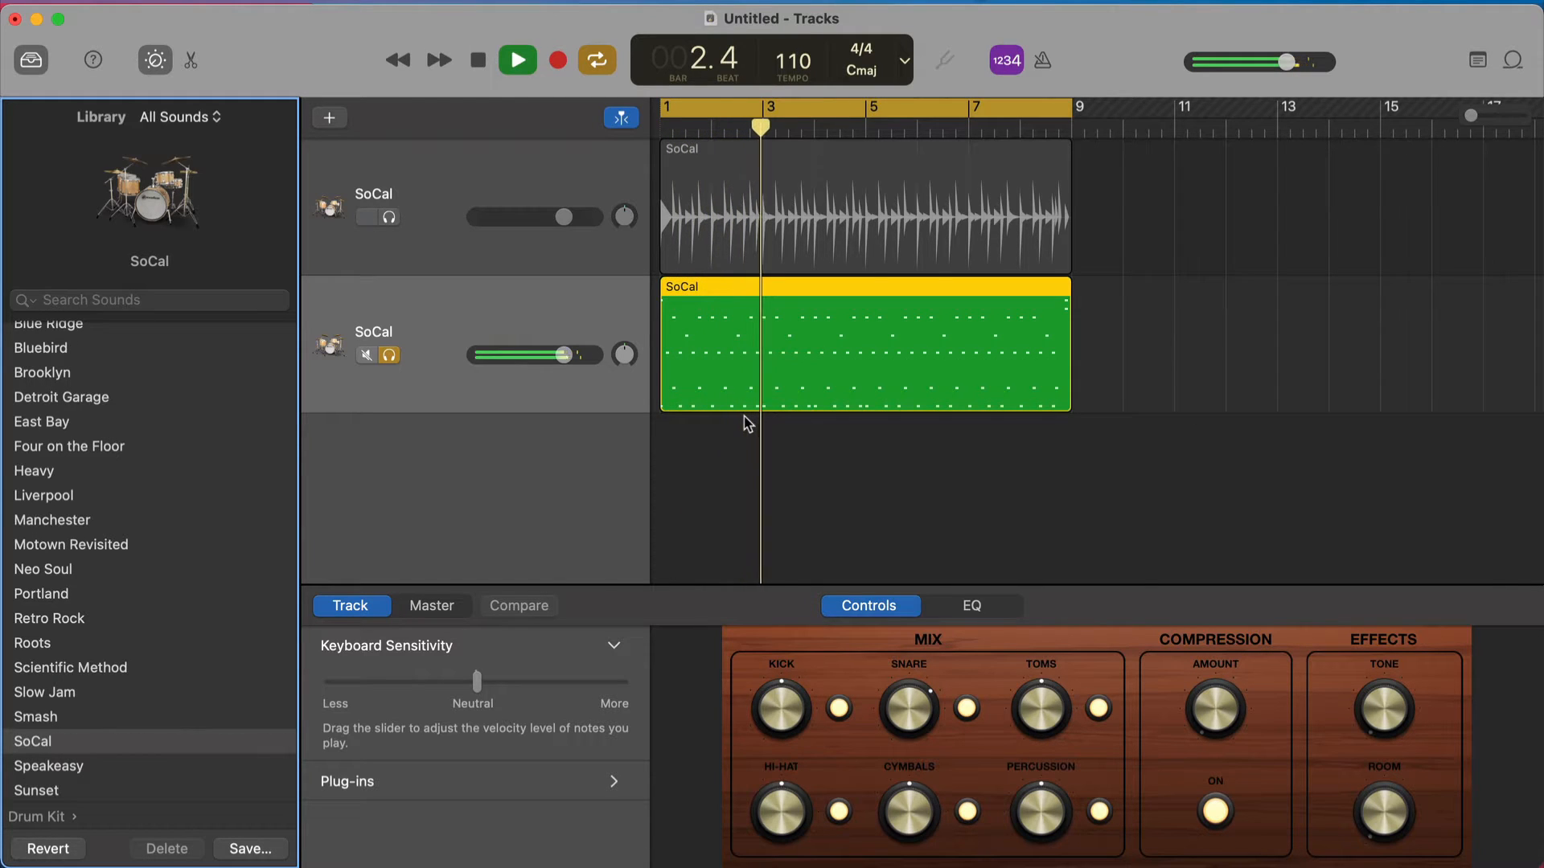
{"action": "key", "text": "space"}
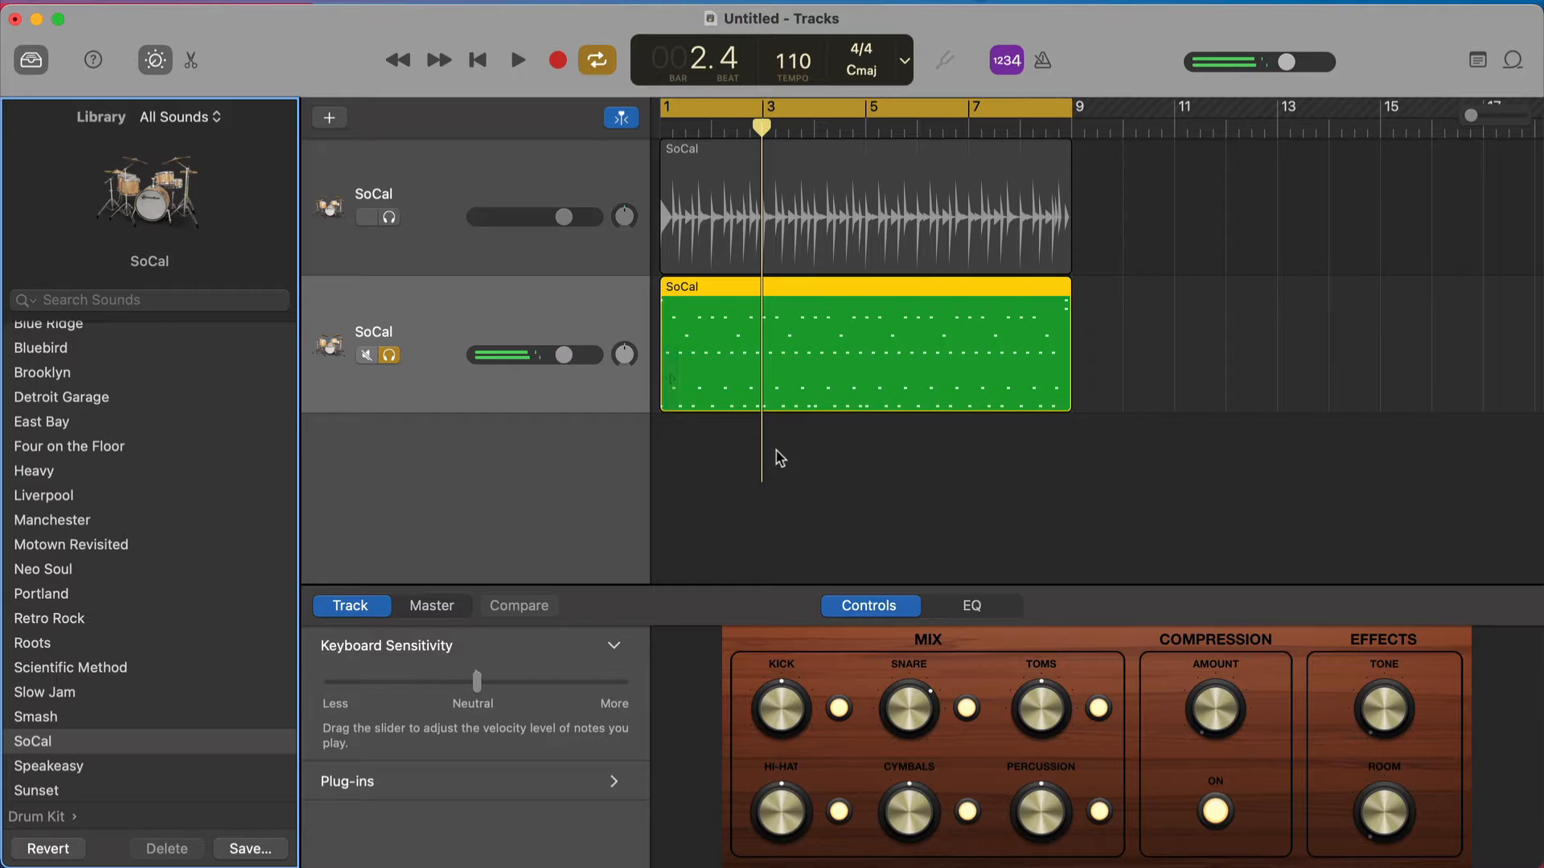
- Open the MIDI region in the Piano Roll, audition individual notes on different drum rows, and play the pattern
{"action": "key", "text": "e"}
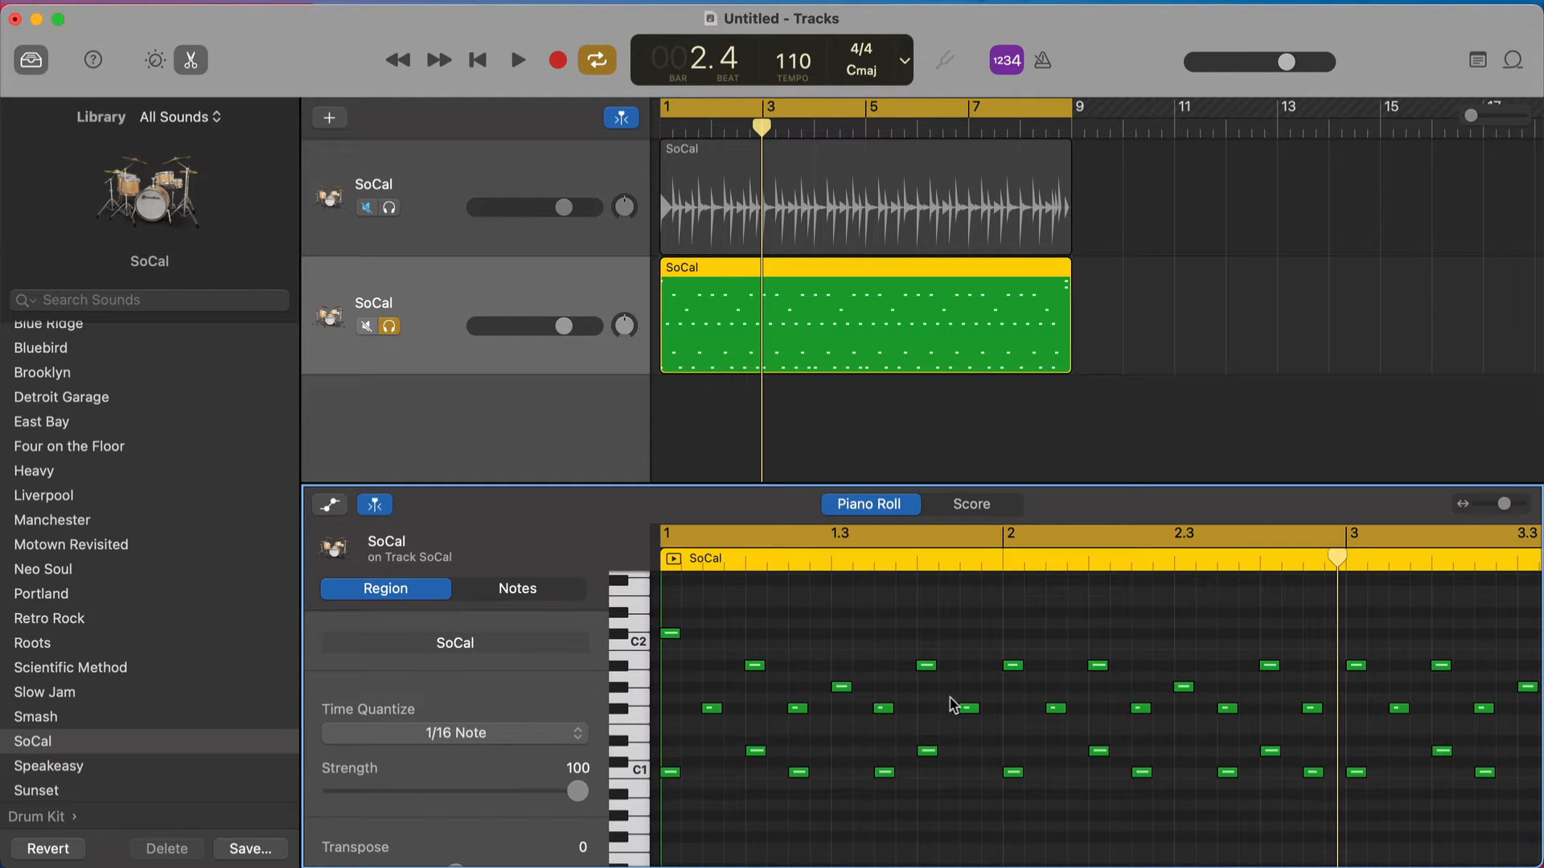
{"action": "left_click", "coordinate": [671, 774]}
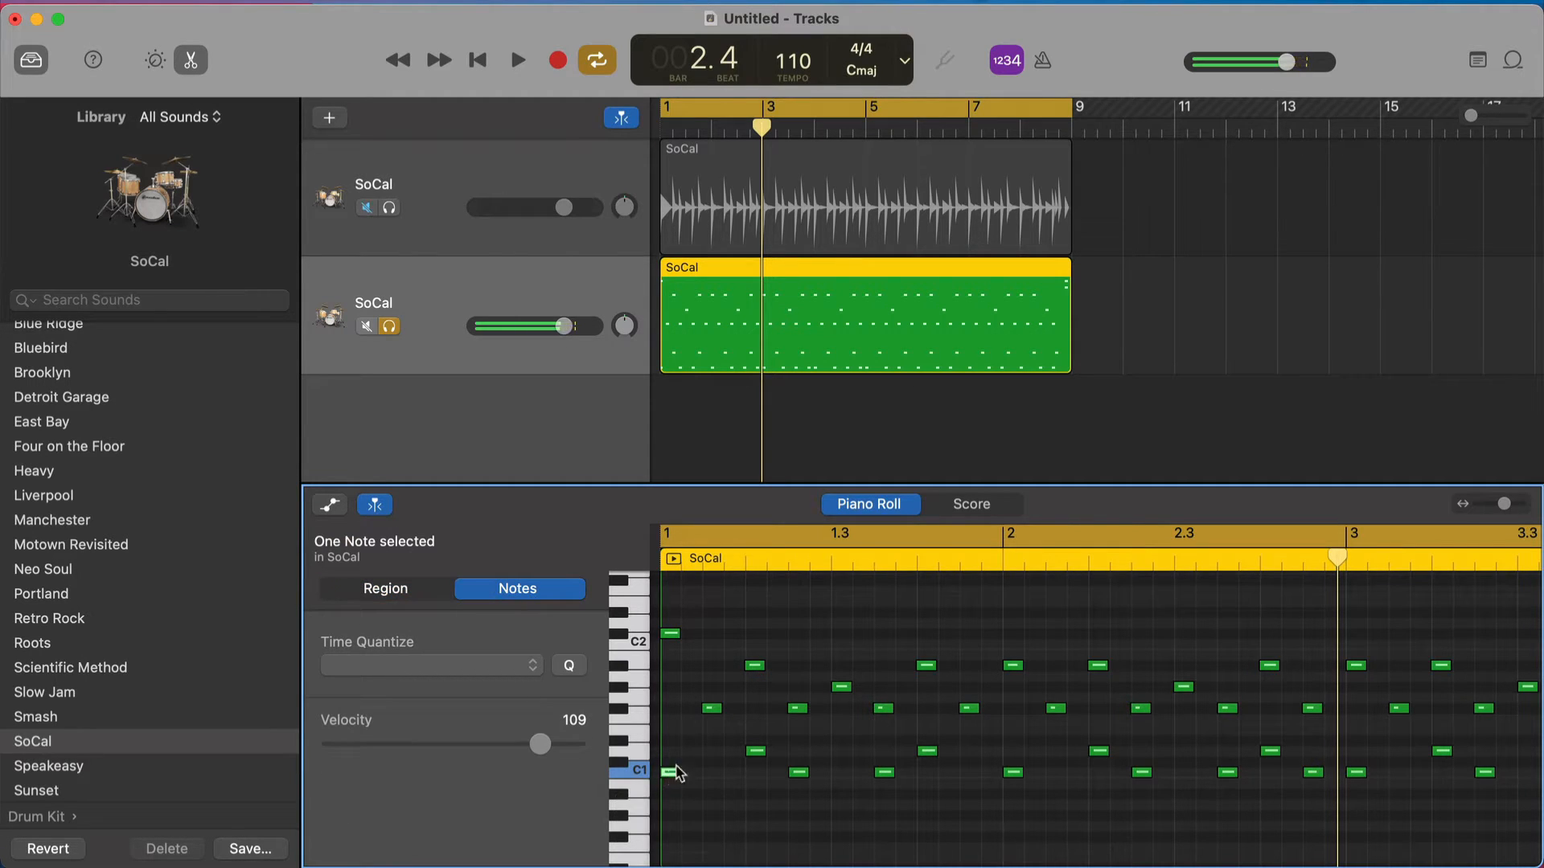
{"action": "left_click", "coordinate": [752, 750]}
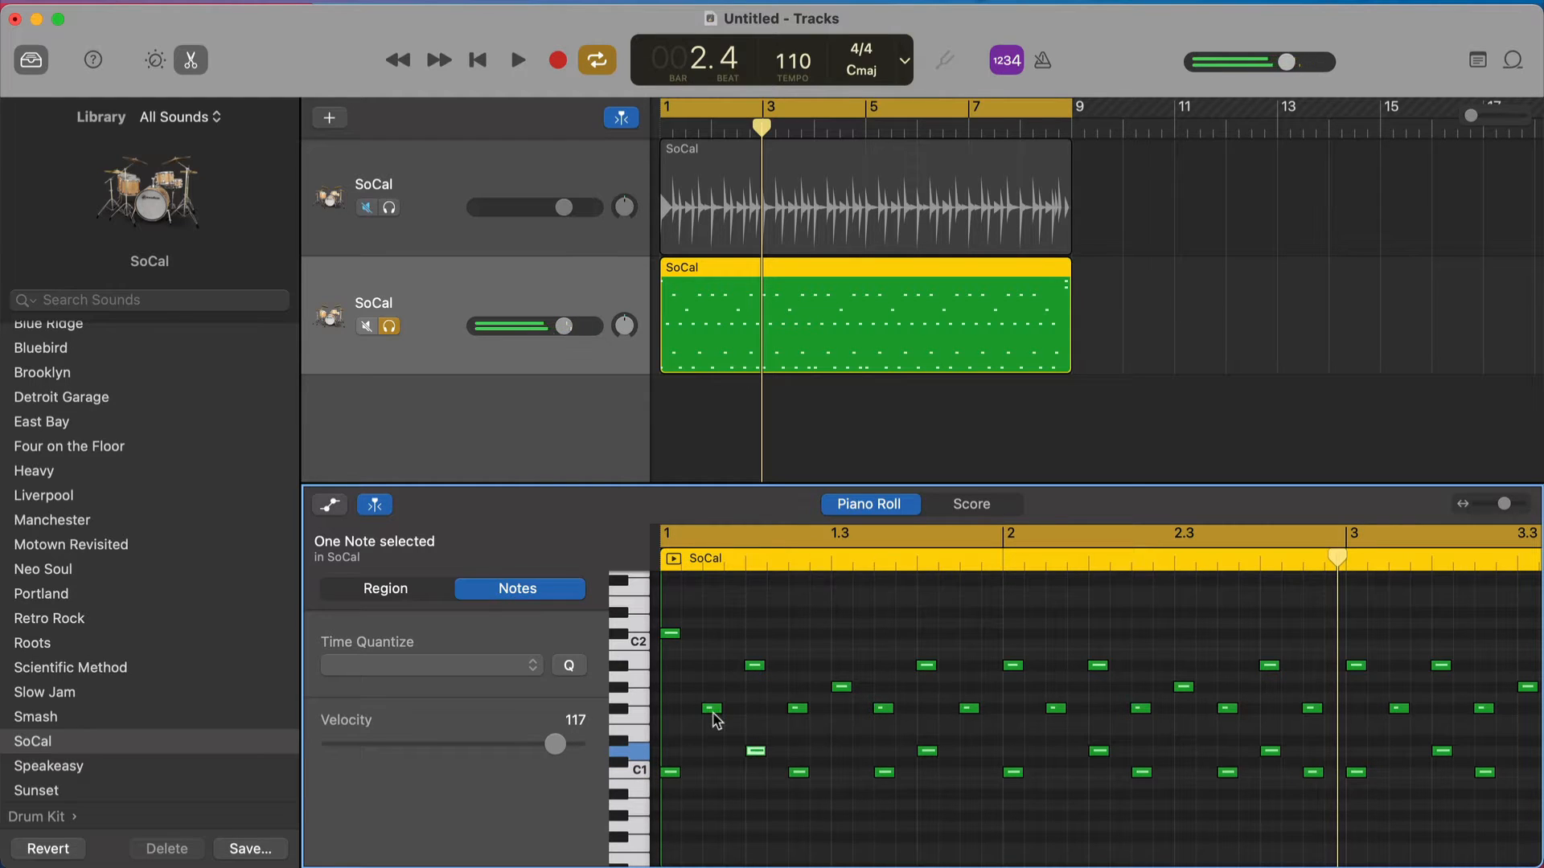
{"action": "left_click", "coordinate": [713, 711]}
{"action": "left_click", "coordinate": [753, 666]}
{"action": "left_click", "coordinate": [799, 708]}
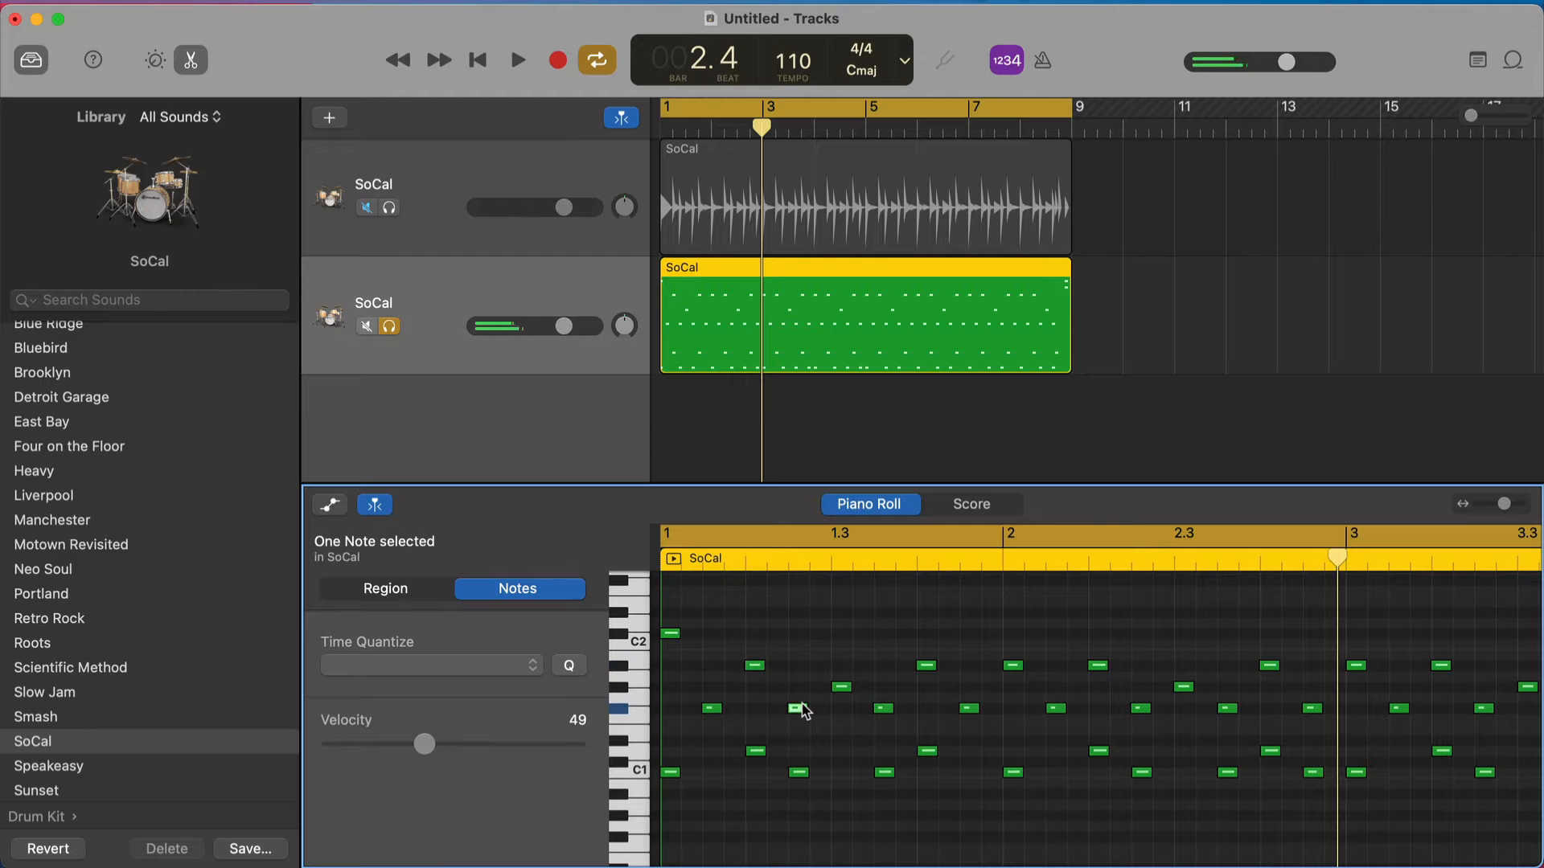
{"action": "left_click", "coordinate": [672, 633]}
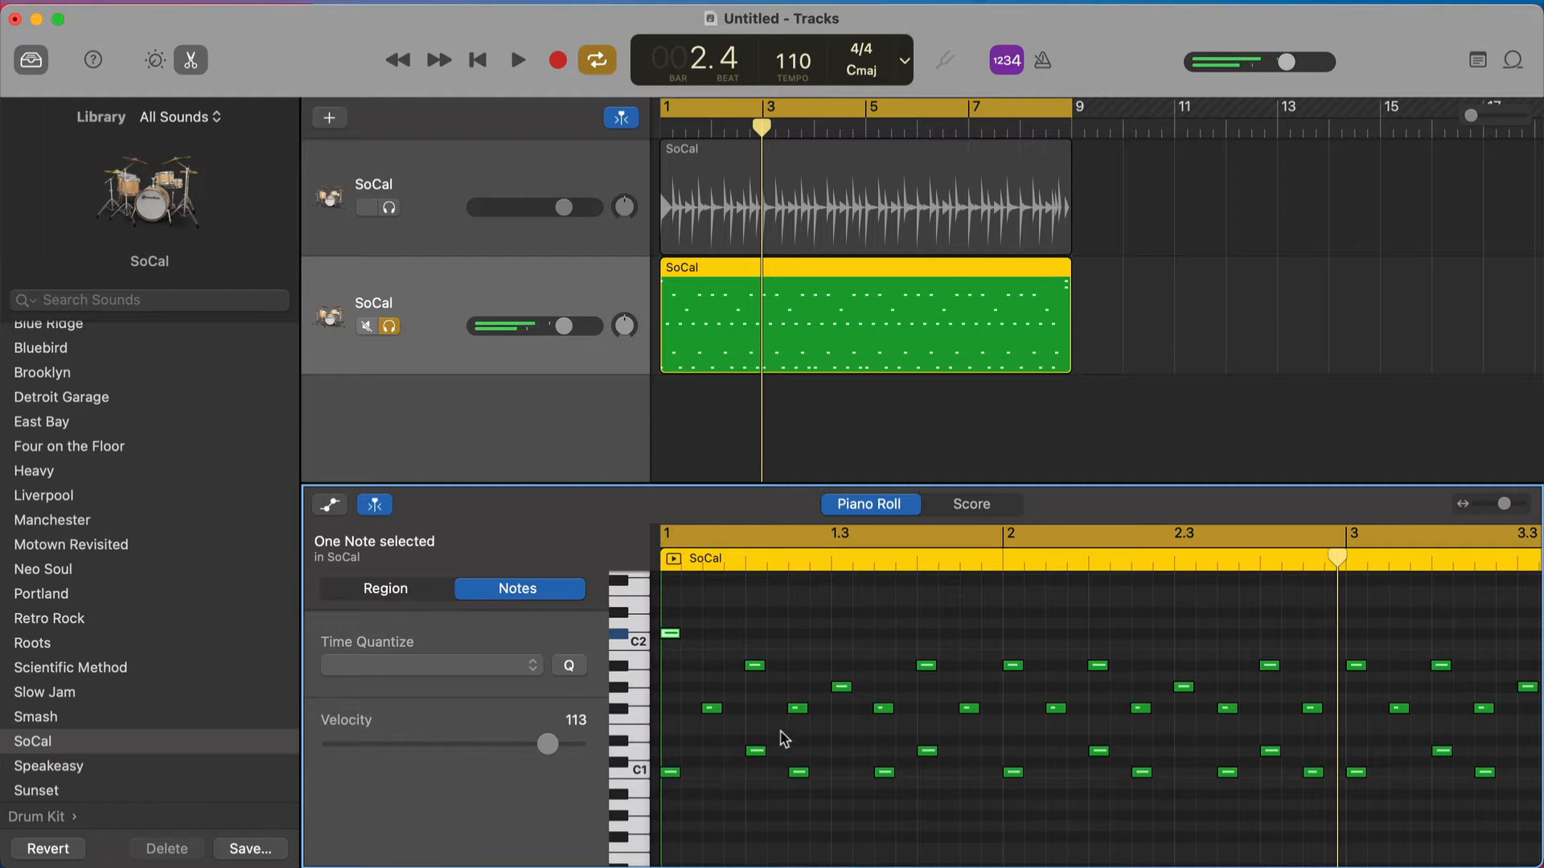
{"action": "key", "text": "space"}
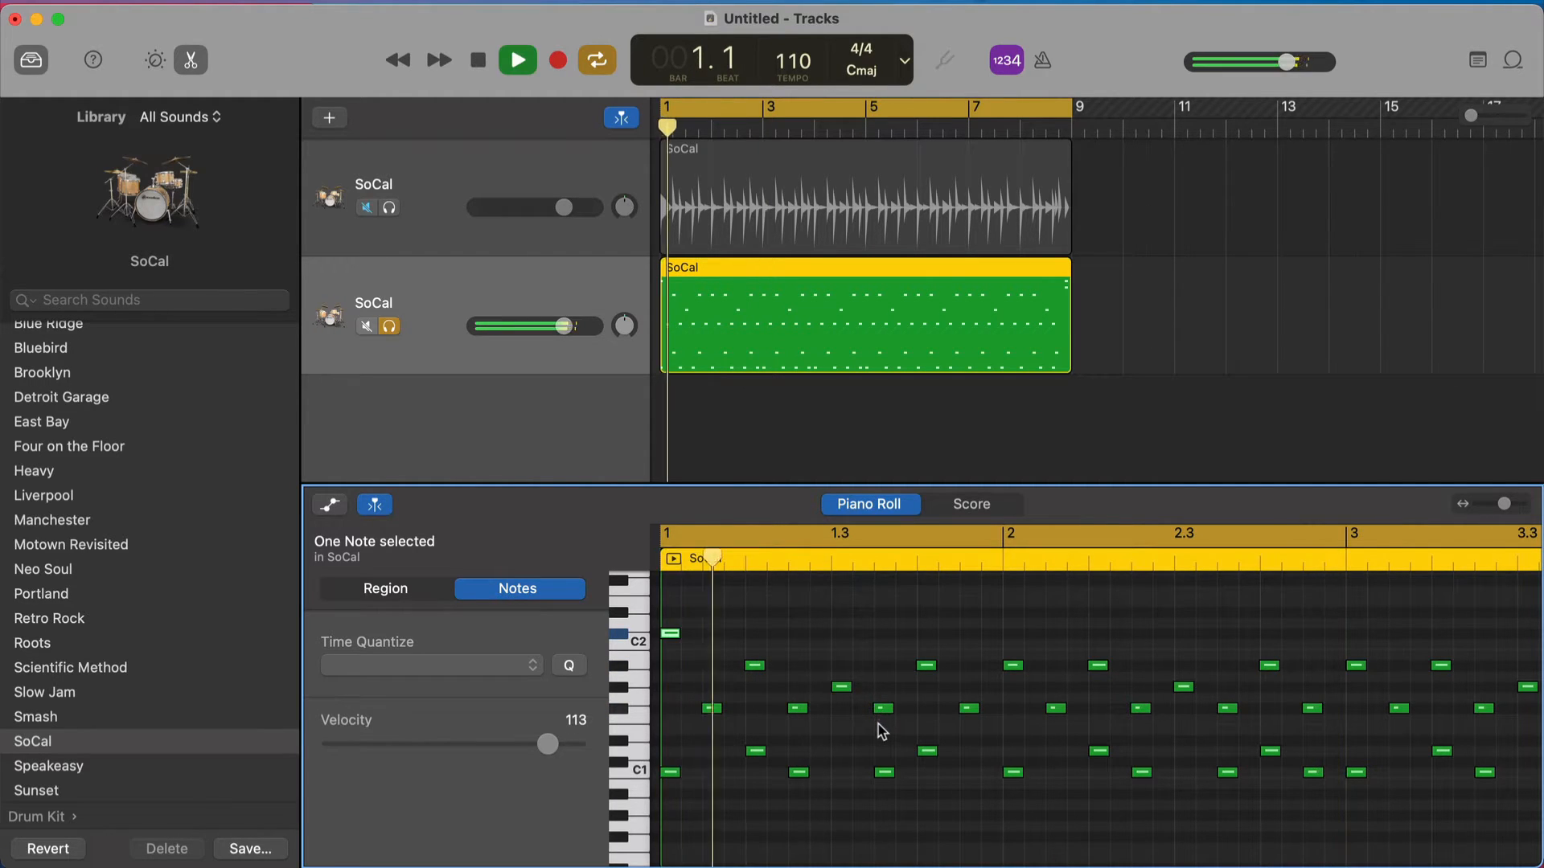
{"action": "key", "text": "space"}
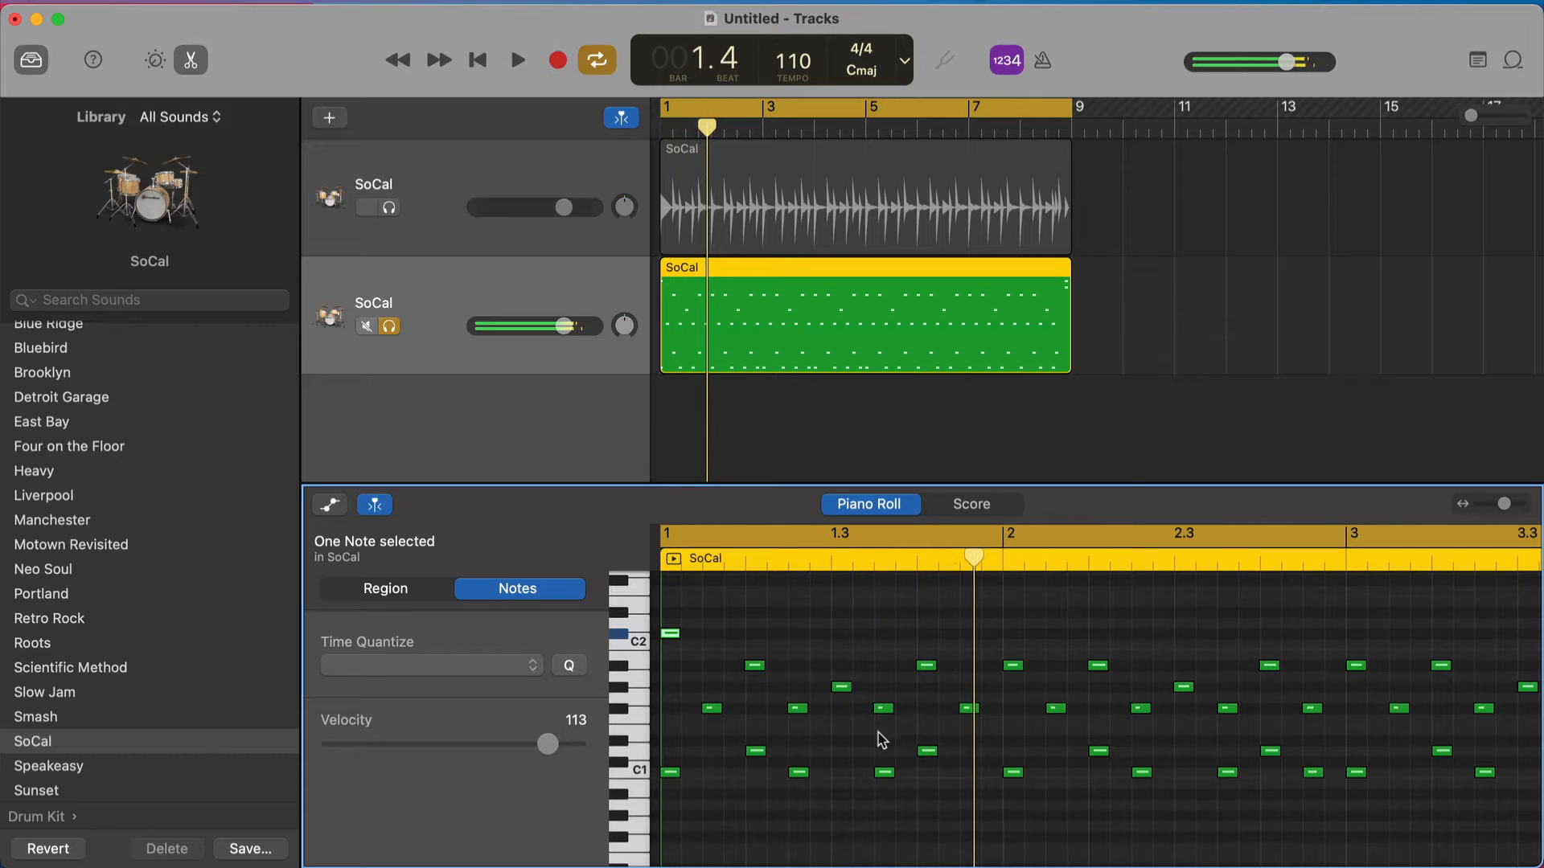
- Add a C1 kick note one sixteenth before beat 4 of bar 1 and play it back
{"action": "left_click", "coordinate": [904, 774]}
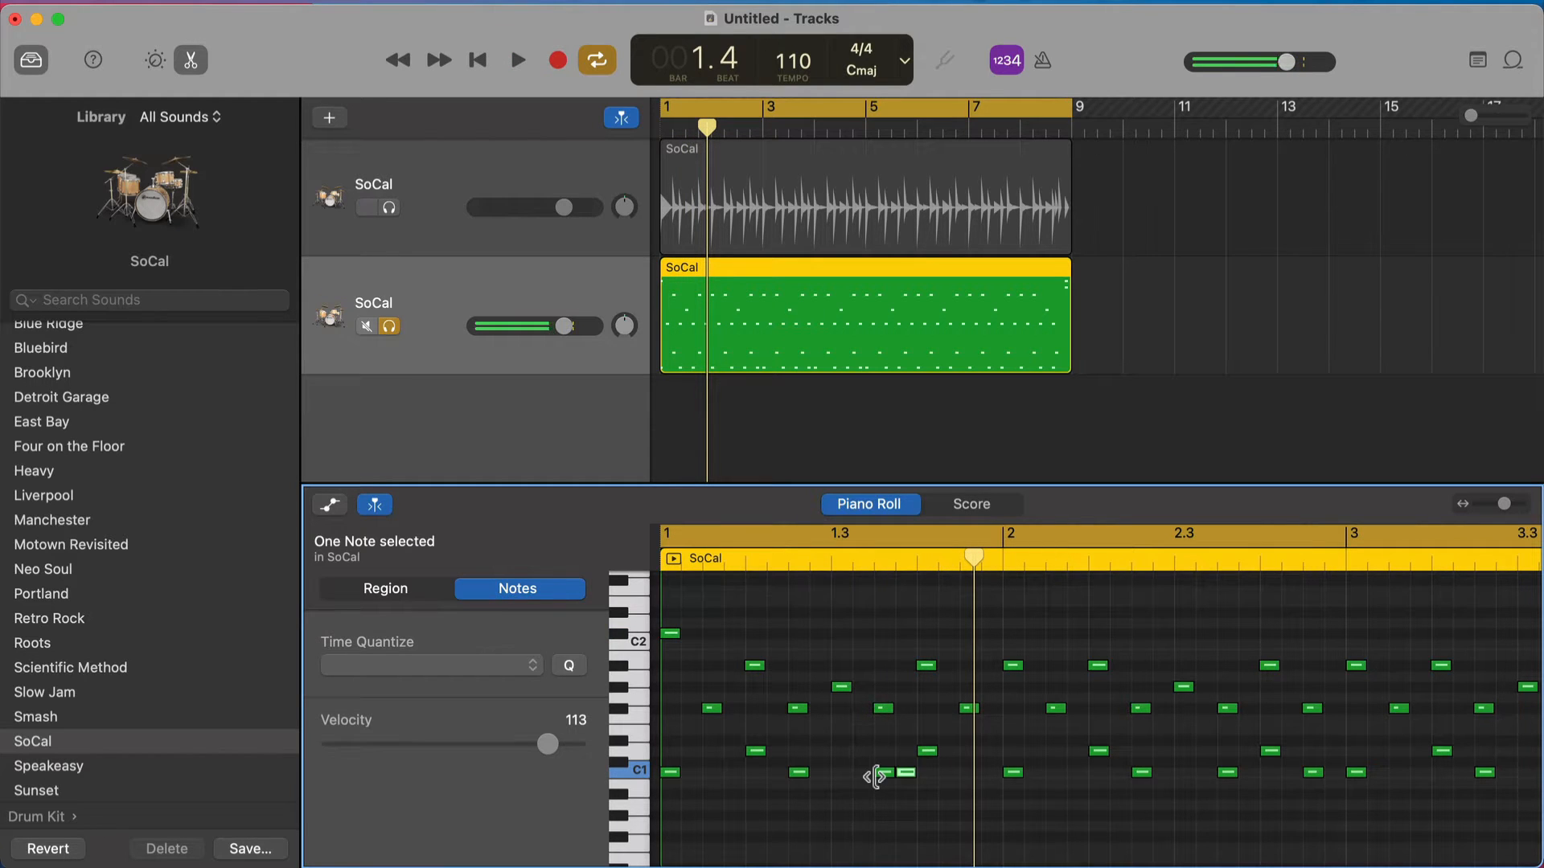
{"action": "key", "text": "space"}
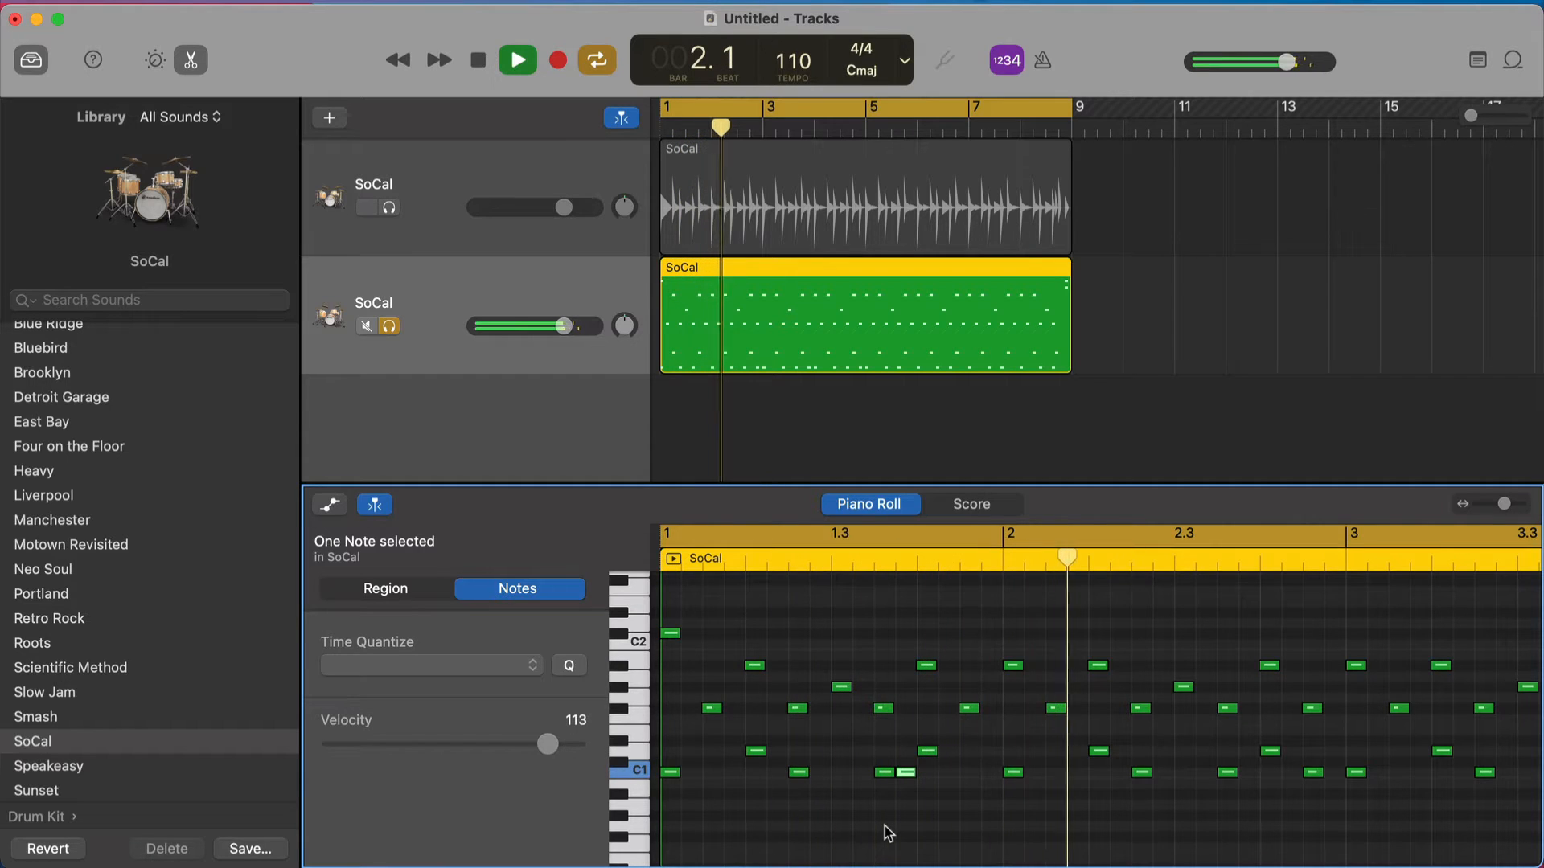
{"action": "key", "text": "space"}
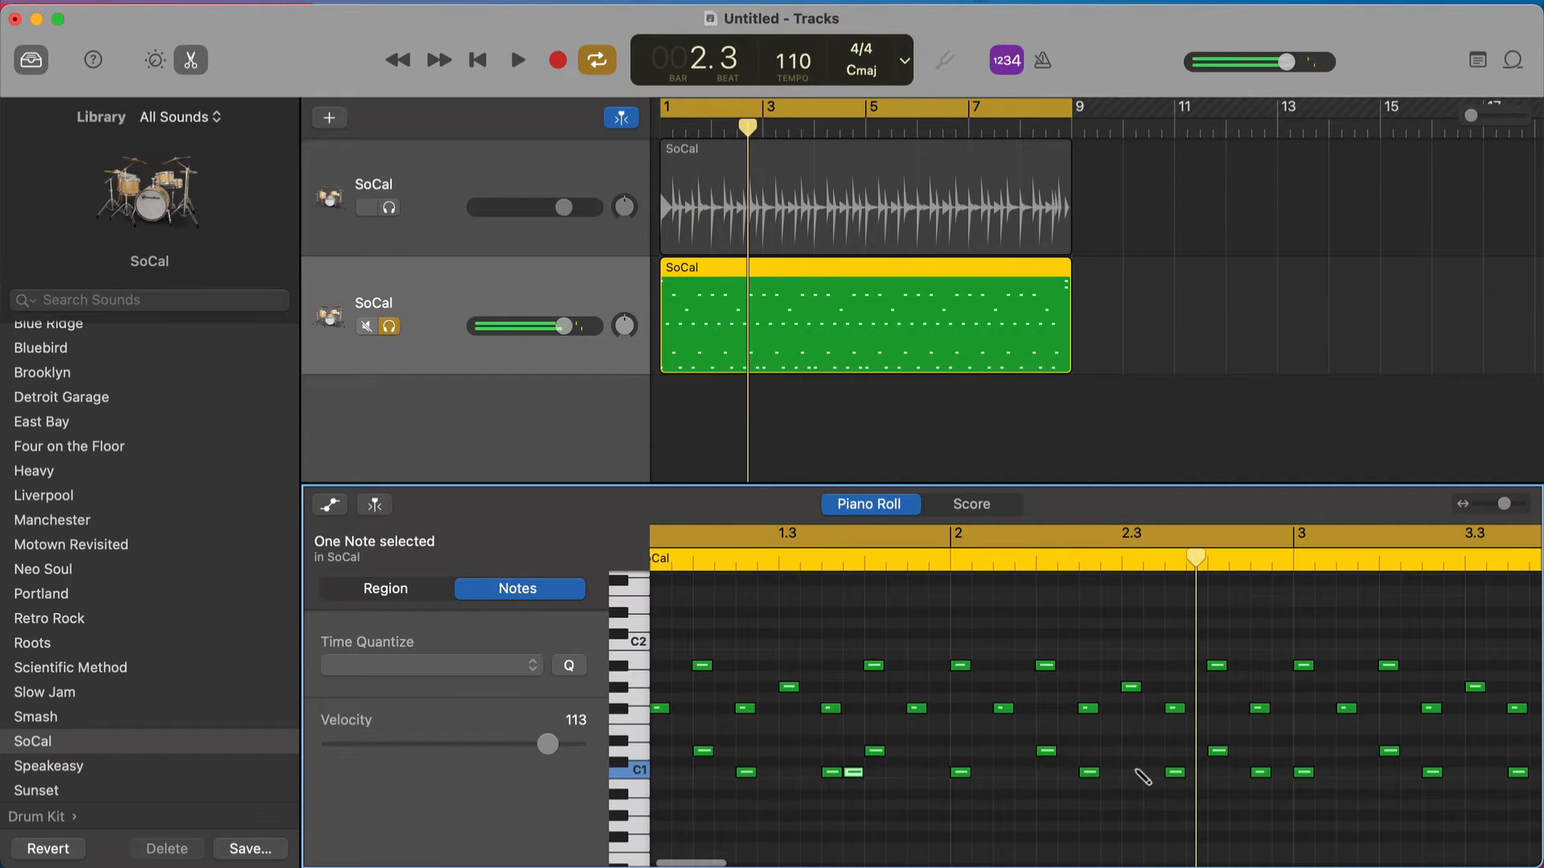
- Add C1 kick notes at beat 3 and a sixteenth after beat 4 of bar 2, and play the edited pattern
{"action": "left_click", "coordinate": [1132, 773]}
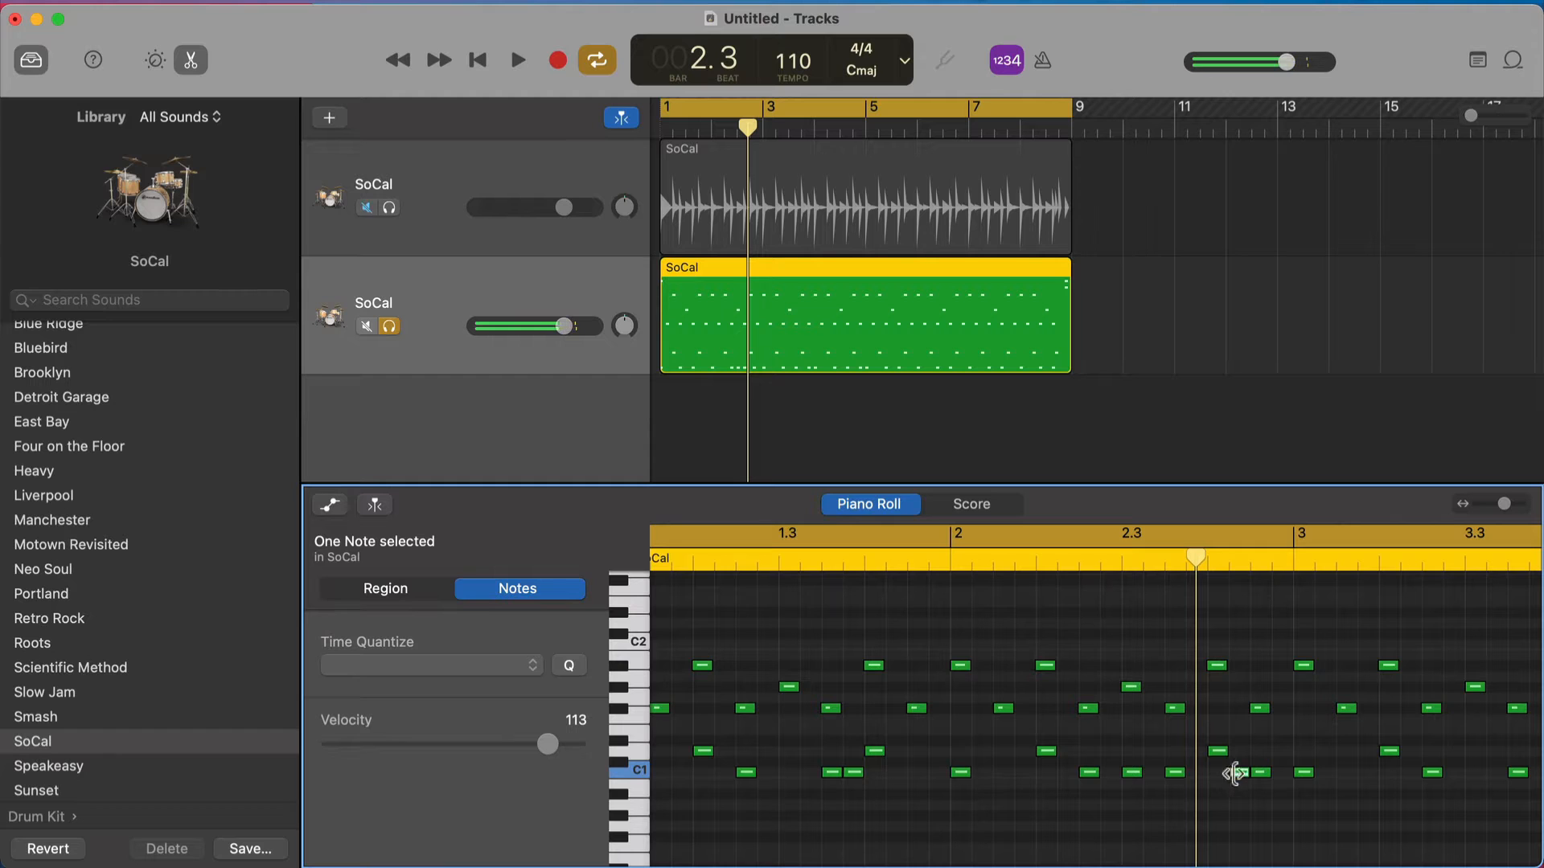
{"action": "key", "text": "space"}
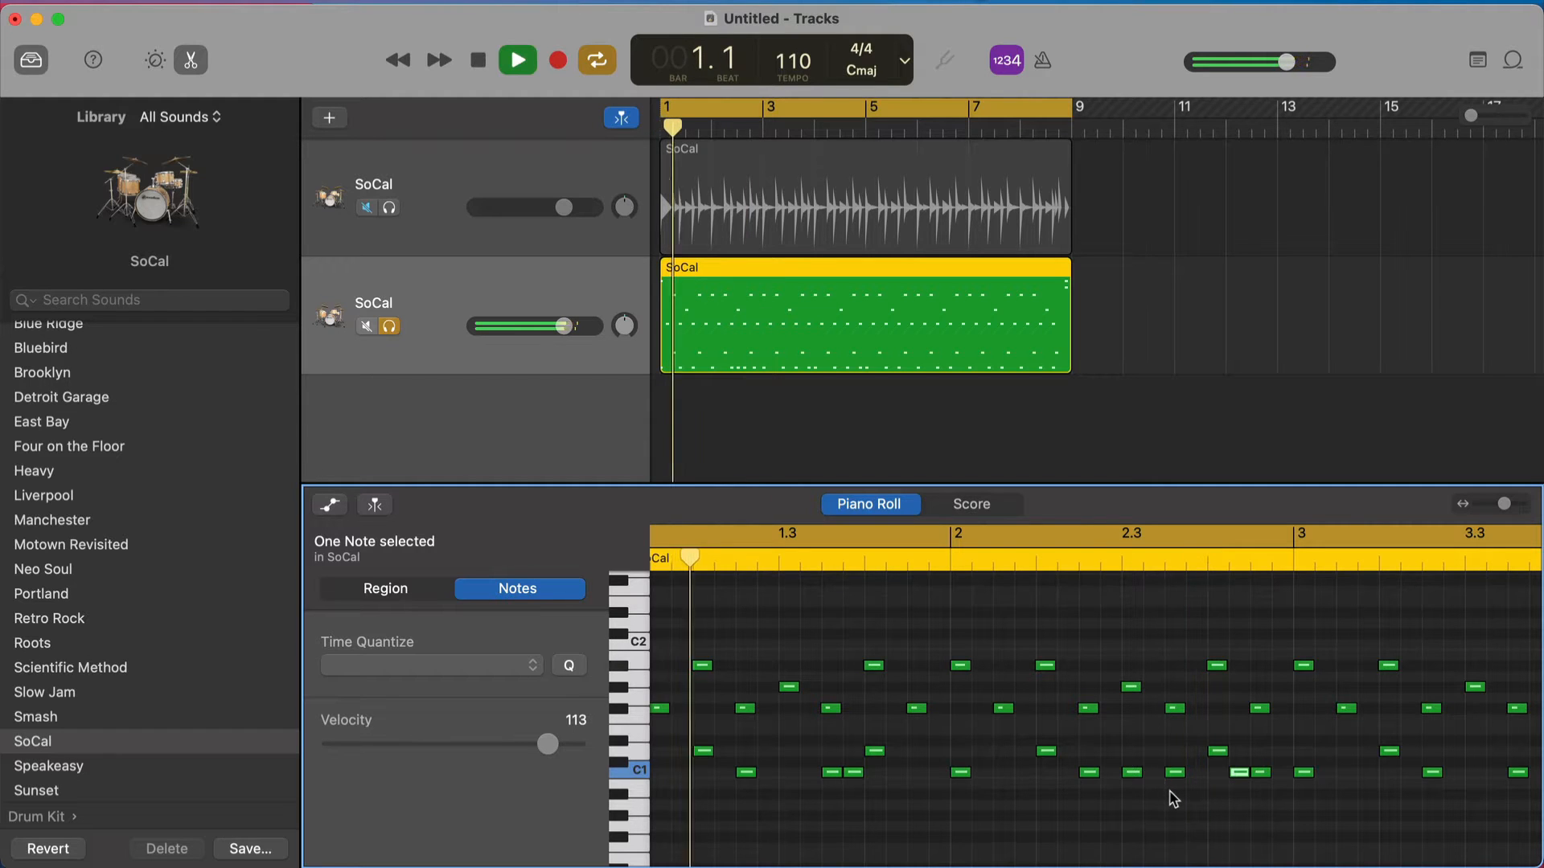
{"action": "scroll", "coordinate": [1173, 798], "scroll_direction": "down", "scroll_amount": 1}
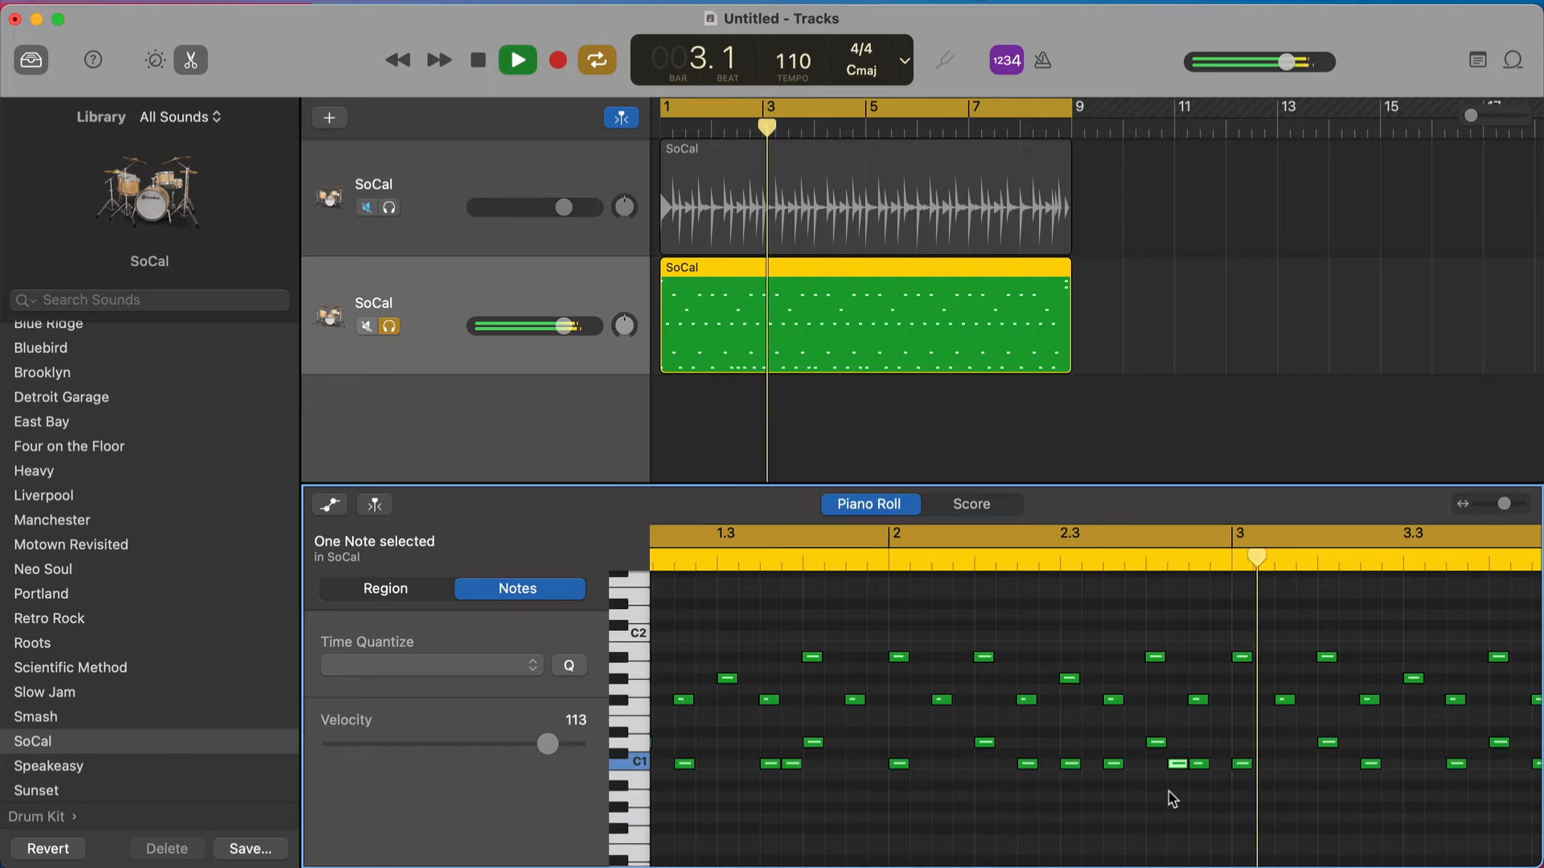
{"action": "key", "text": "space"}
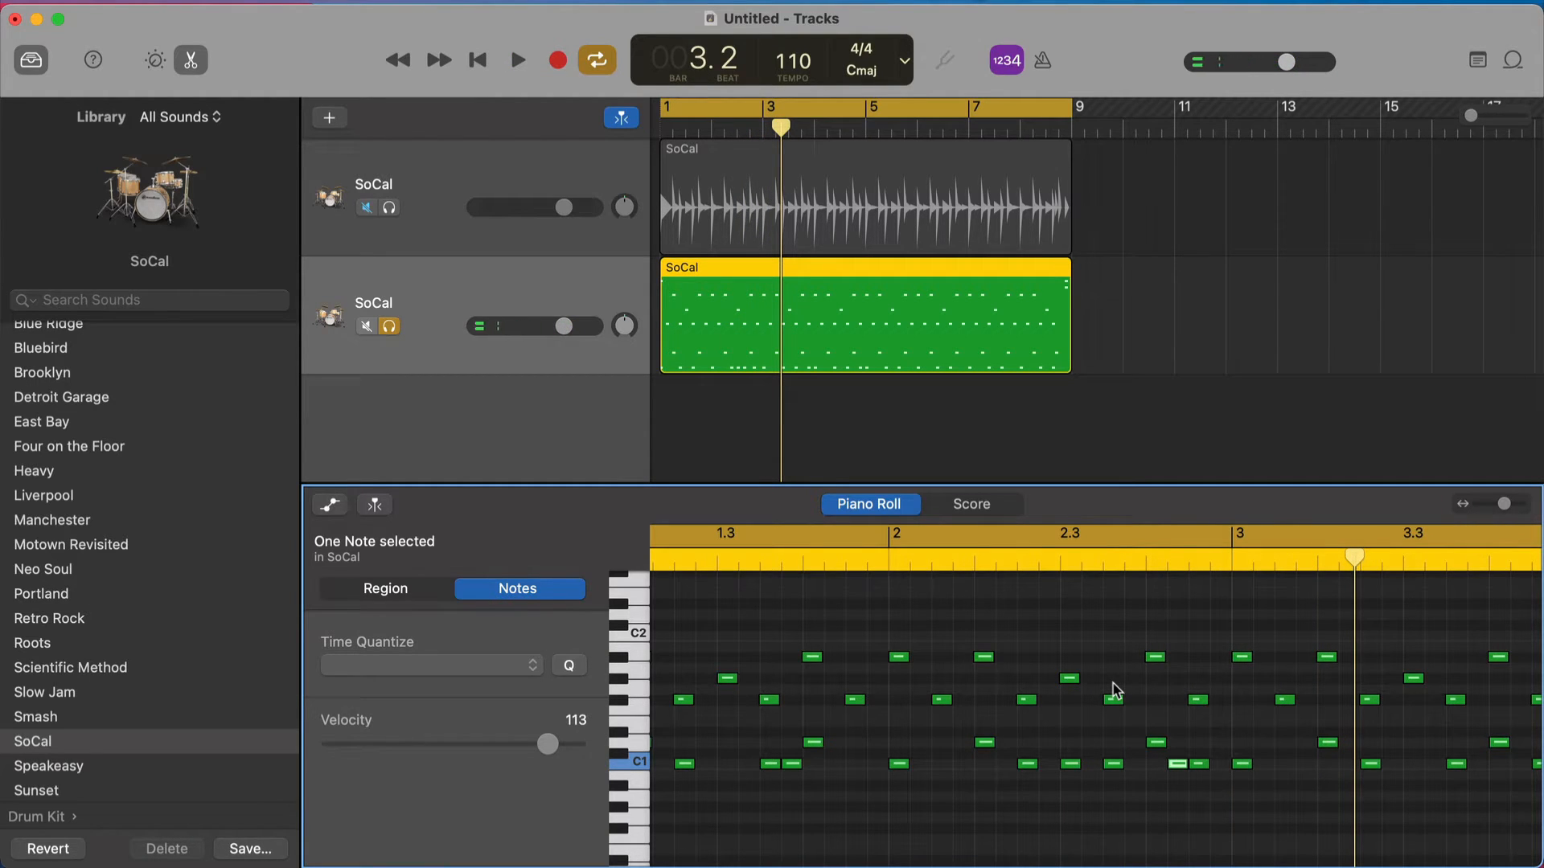
- Compare the original drummer region's beat controls with the copied MIDI region's editable notes
{"action": "left_click", "coordinate": [740, 235]}
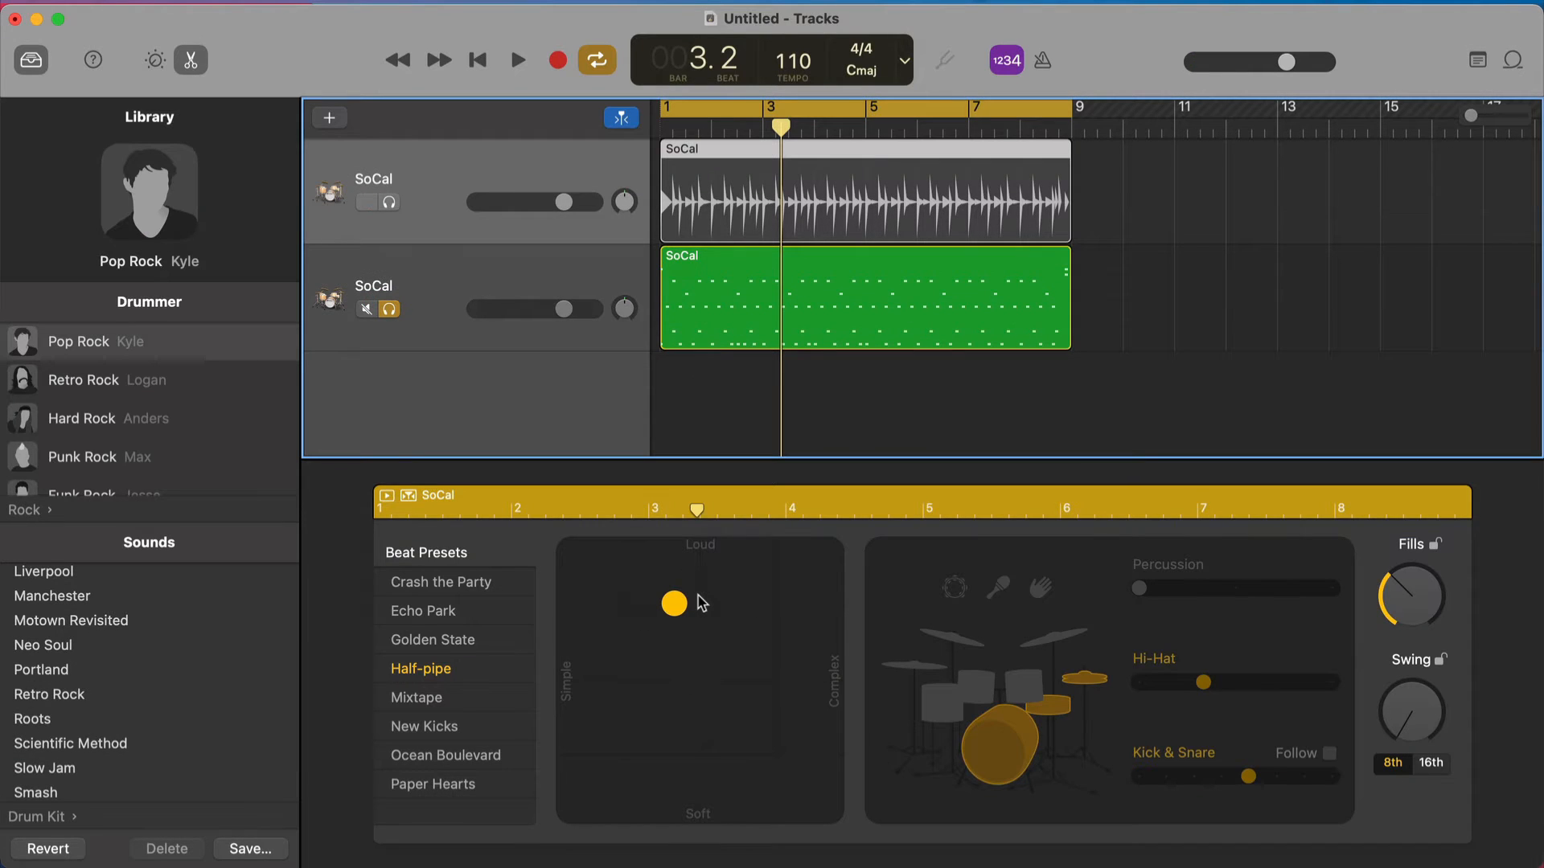
{"action": "left_click", "coordinate": [799, 345]}
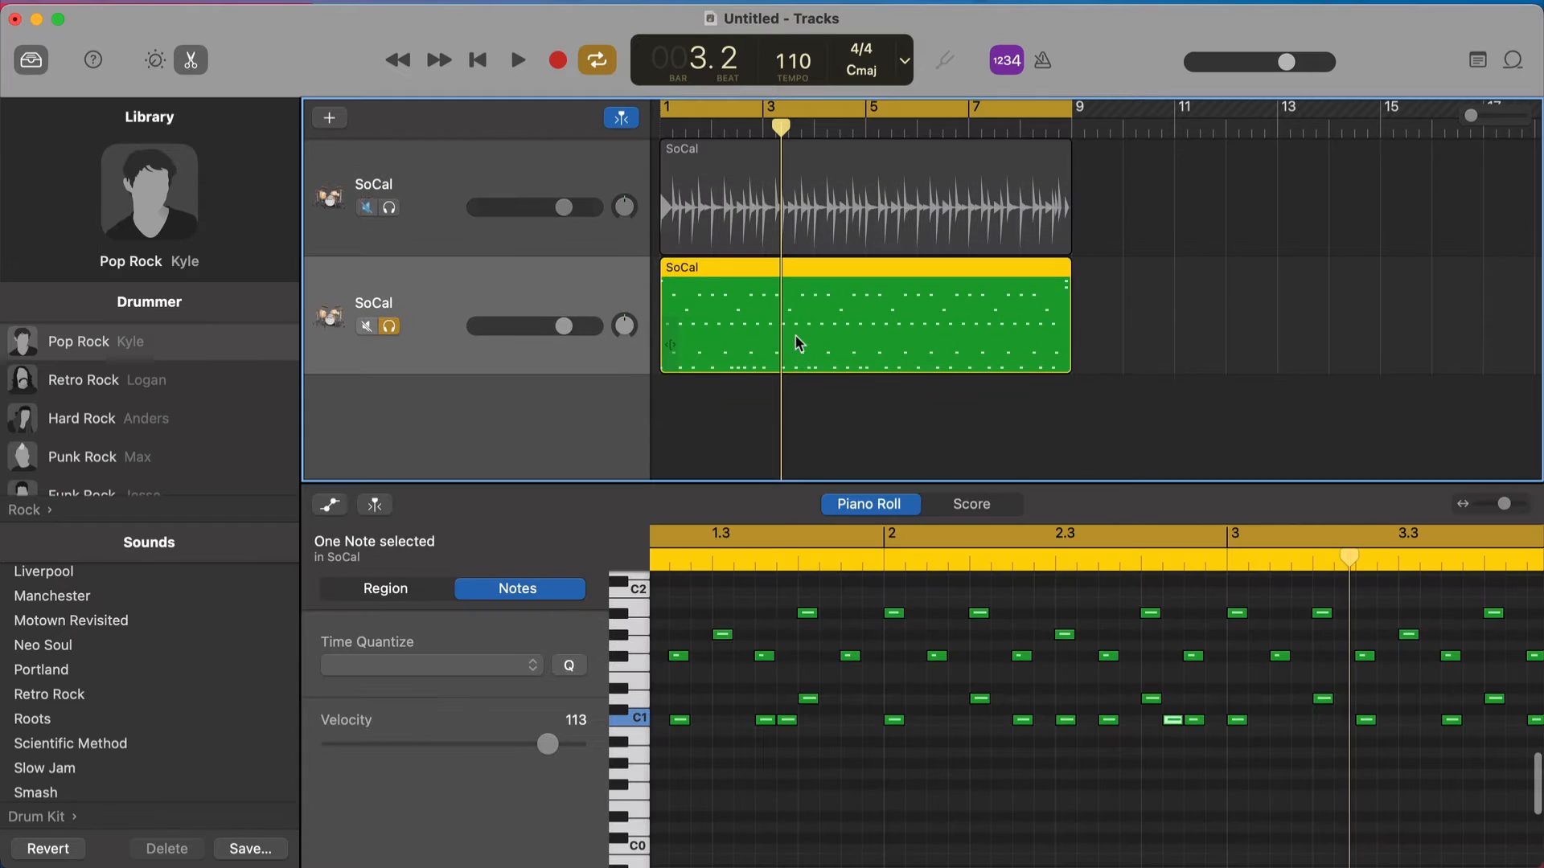
- Turn off solo on the MIDI drum track, mute it, and select the original drummer track
{"action": "left_click", "coordinate": [390, 326]}
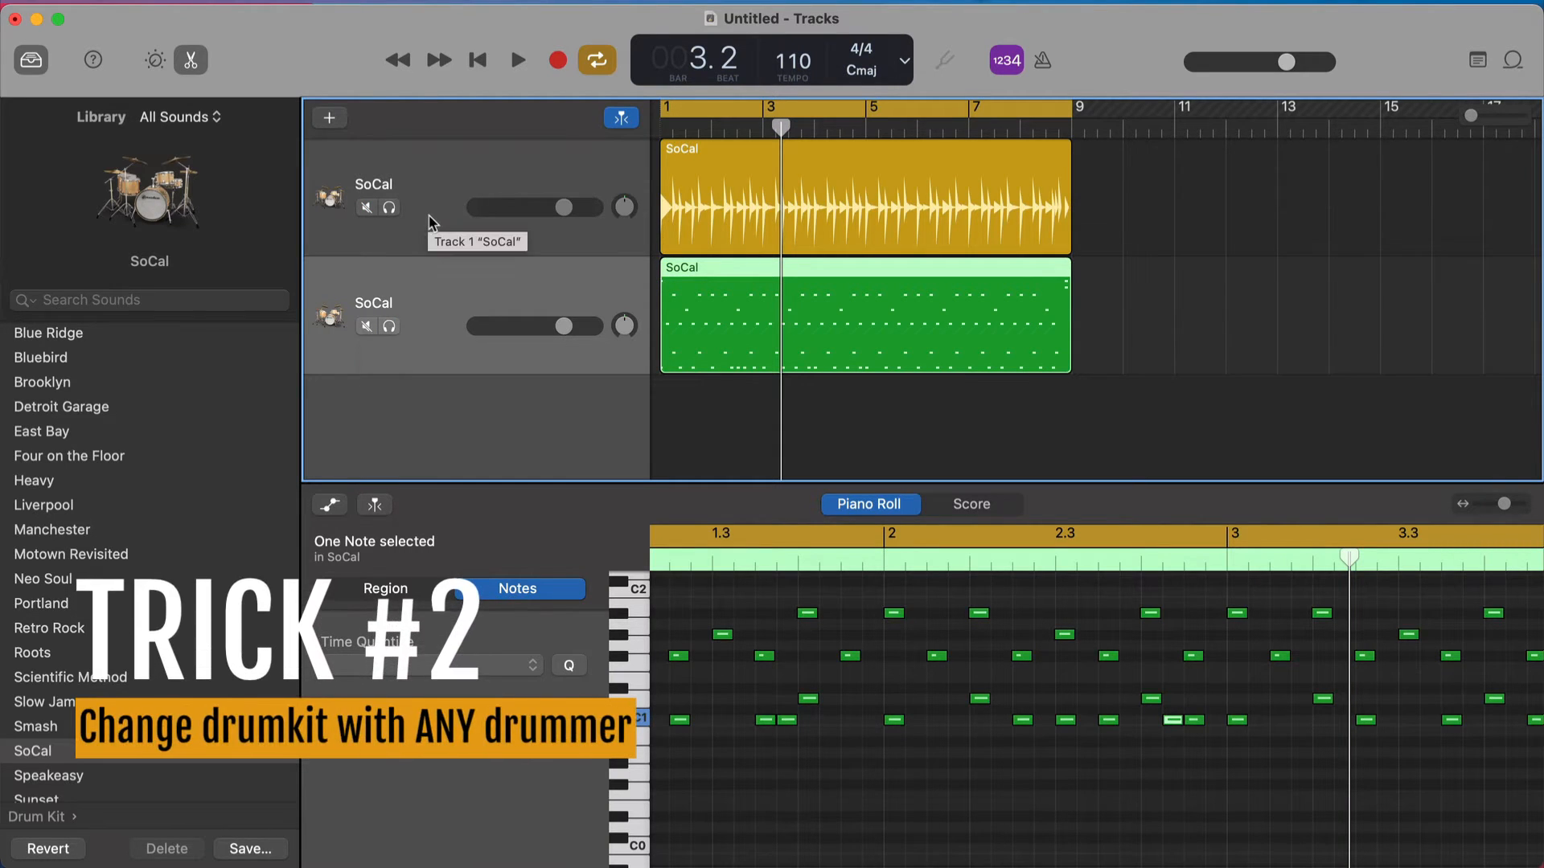
{"action": "left_click", "coordinate": [368, 326]}
{"action": "left_click", "coordinate": [432, 209]}
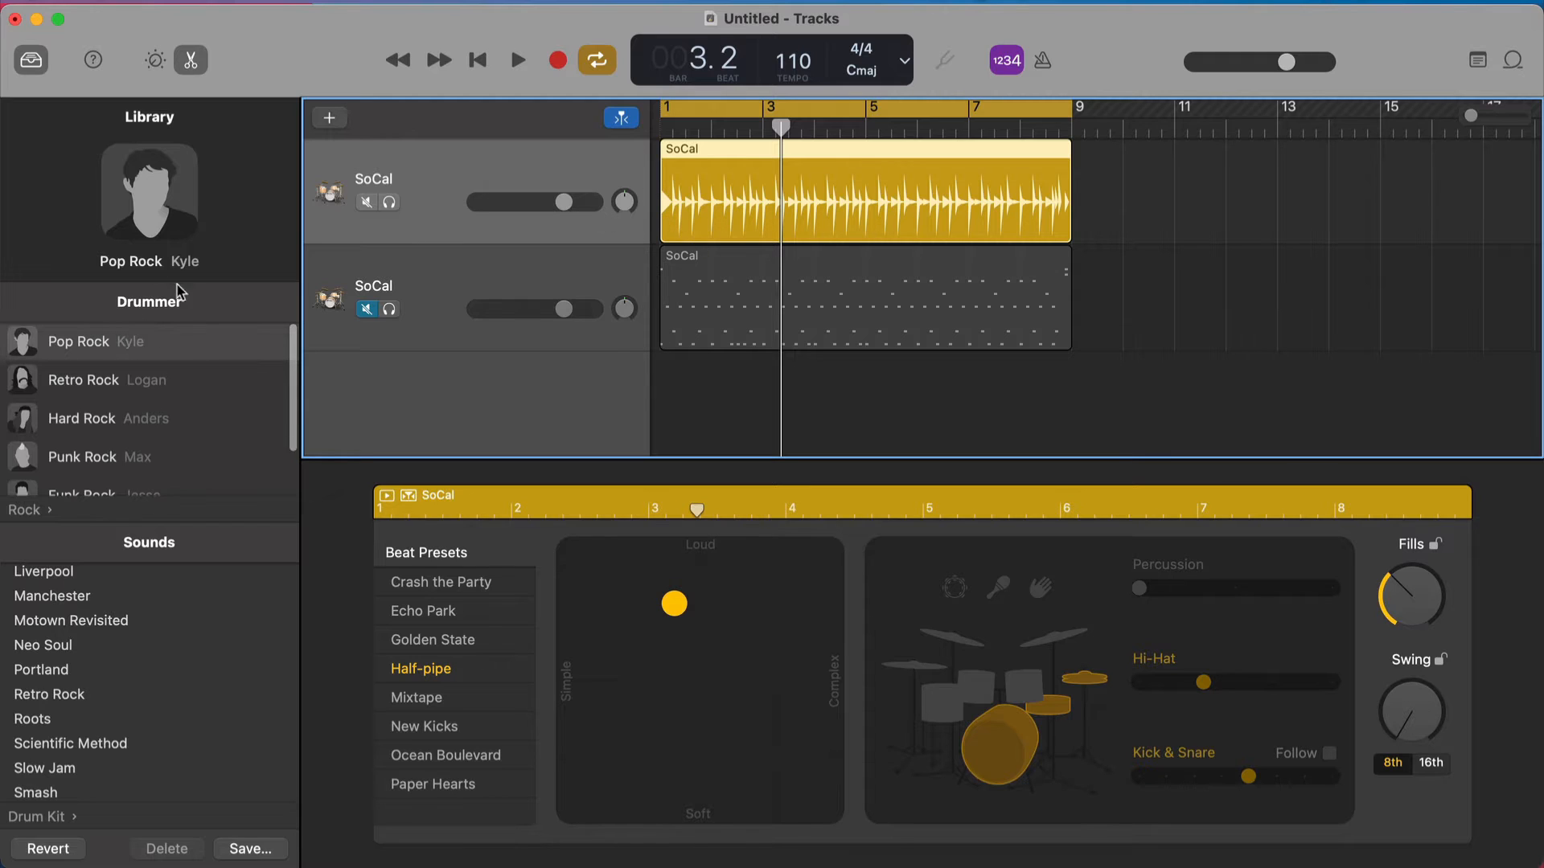
- Switch the drummer track to the Synthpop drummer from the Alternative category and play its beat
{"action": "scroll", "coordinate": [155, 426], "scroll_direction": "down", "scroll_amount": 2}
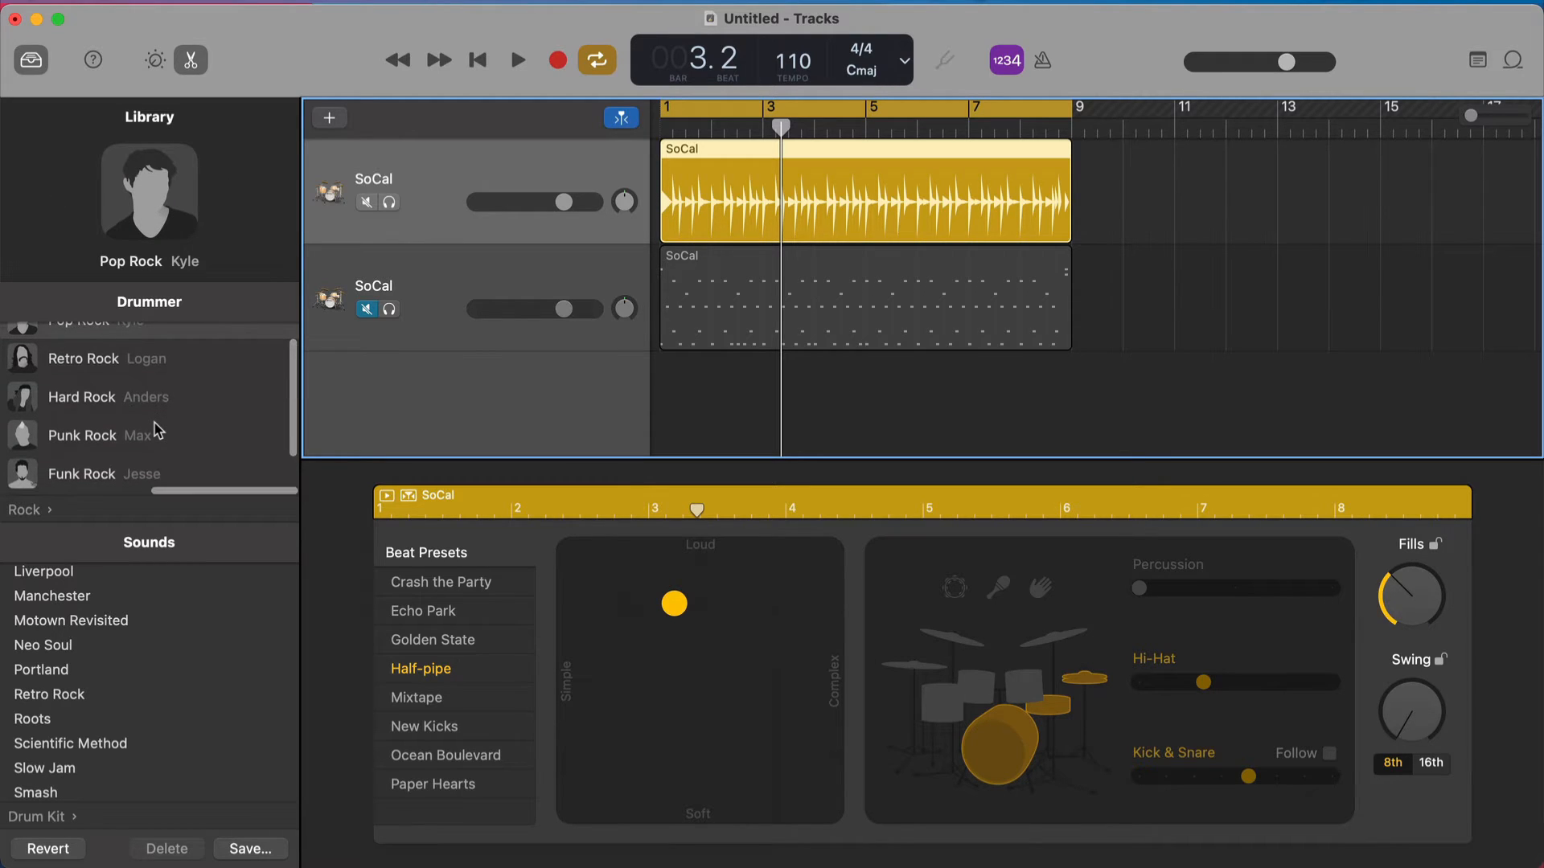
{"action": "mouse_move", "coordinate": [157, 432]}
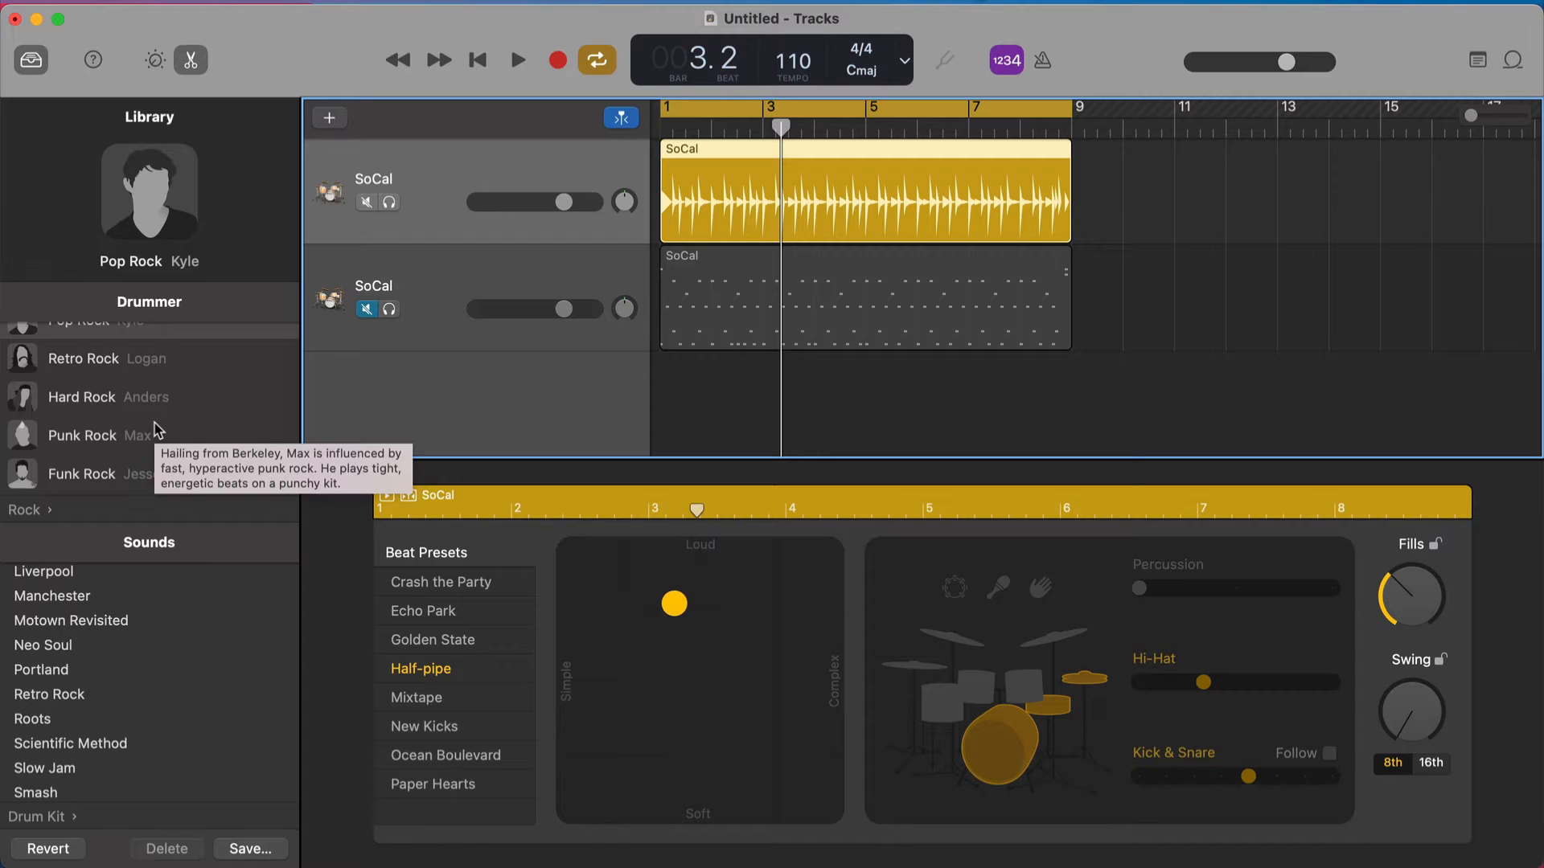
{"action": "scroll", "coordinate": [161, 430], "scroll_direction": "up", "scroll_amount": 2}
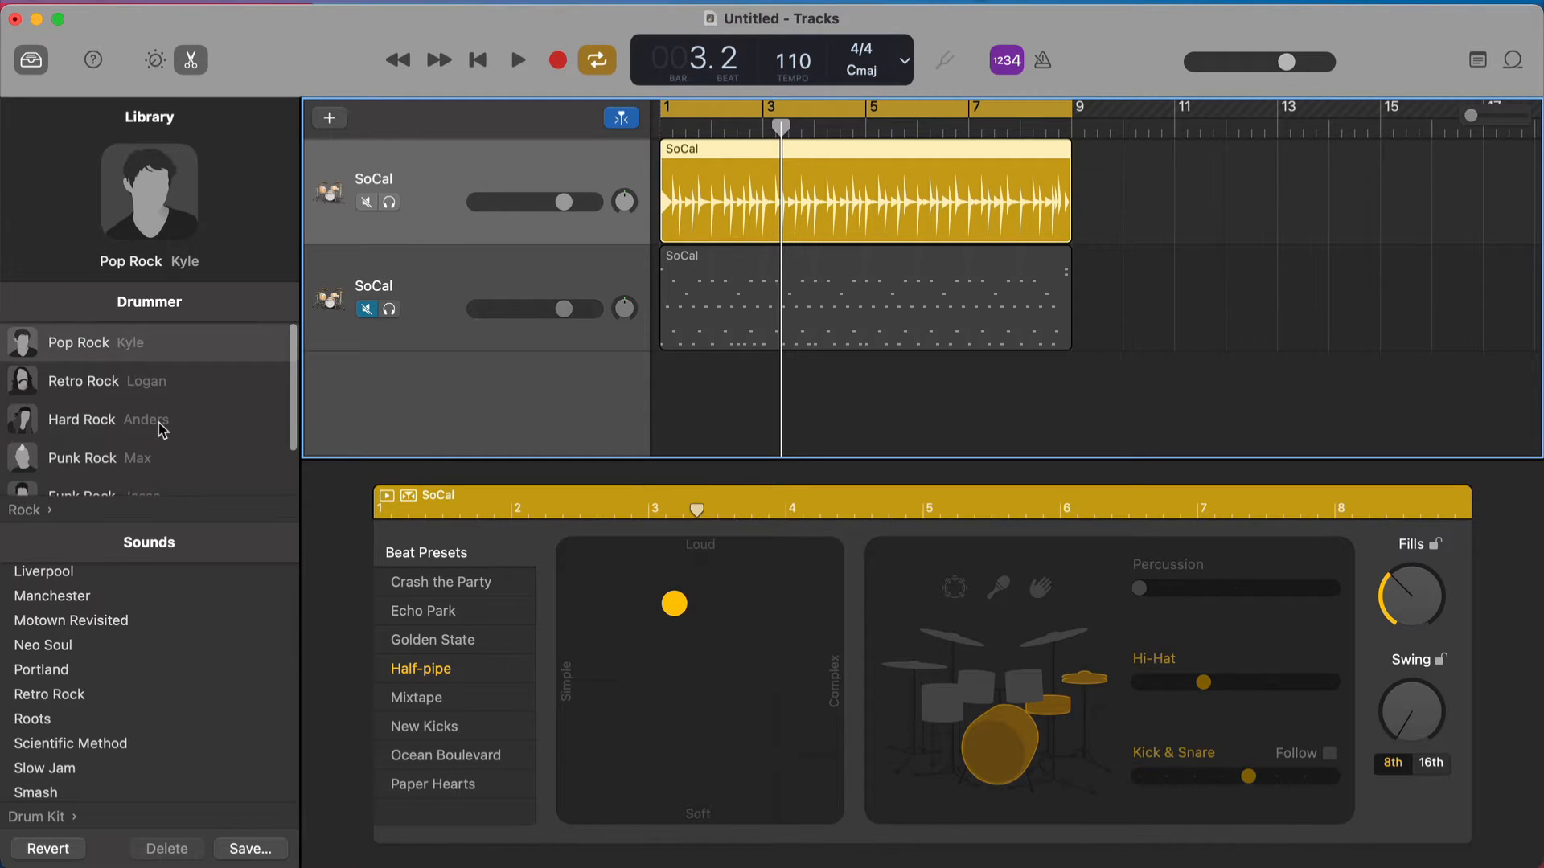
{"action": "scroll", "coordinate": [162, 430], "scroll_direction": "left", "scroll_amount": 5}
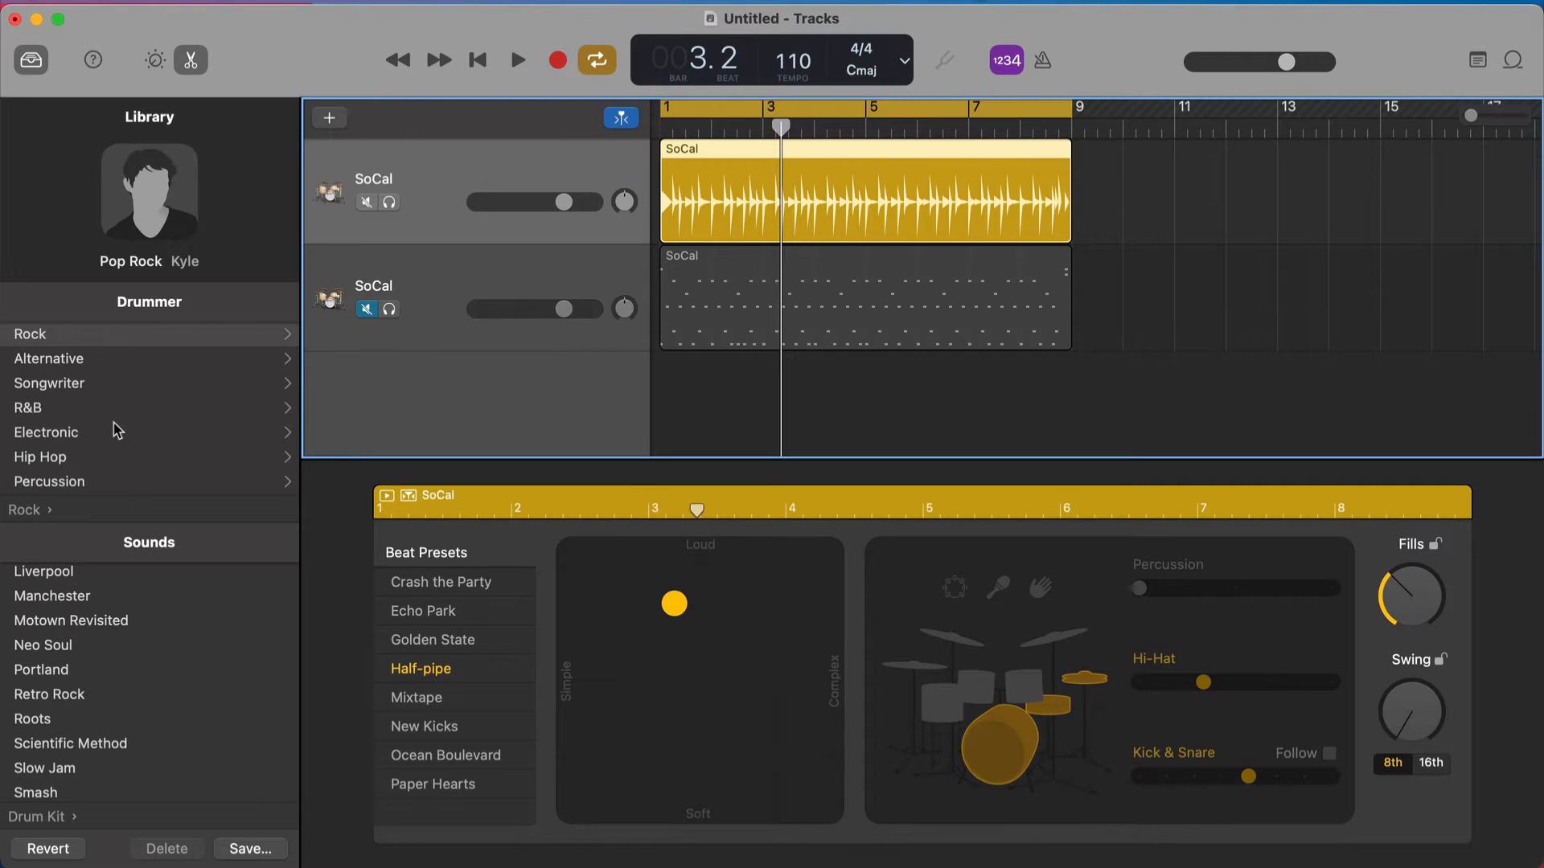
{"action": "left_click", "coordinate": [91, 366]}
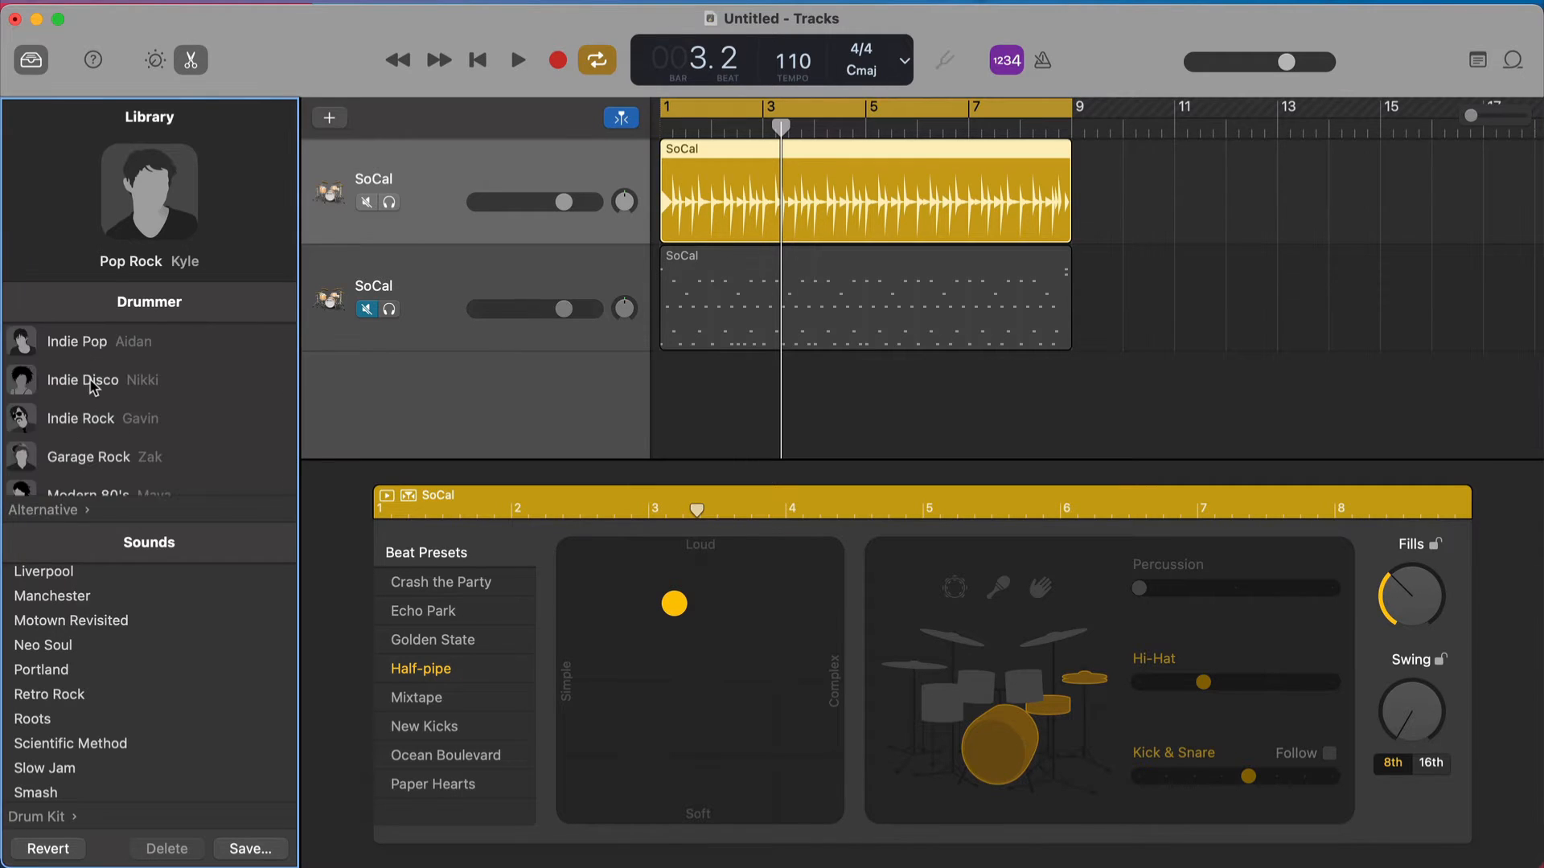
{"action": "scroll", "coordinate": [92, 378], "scroll_direction": "down", "scroll_amount": 3}
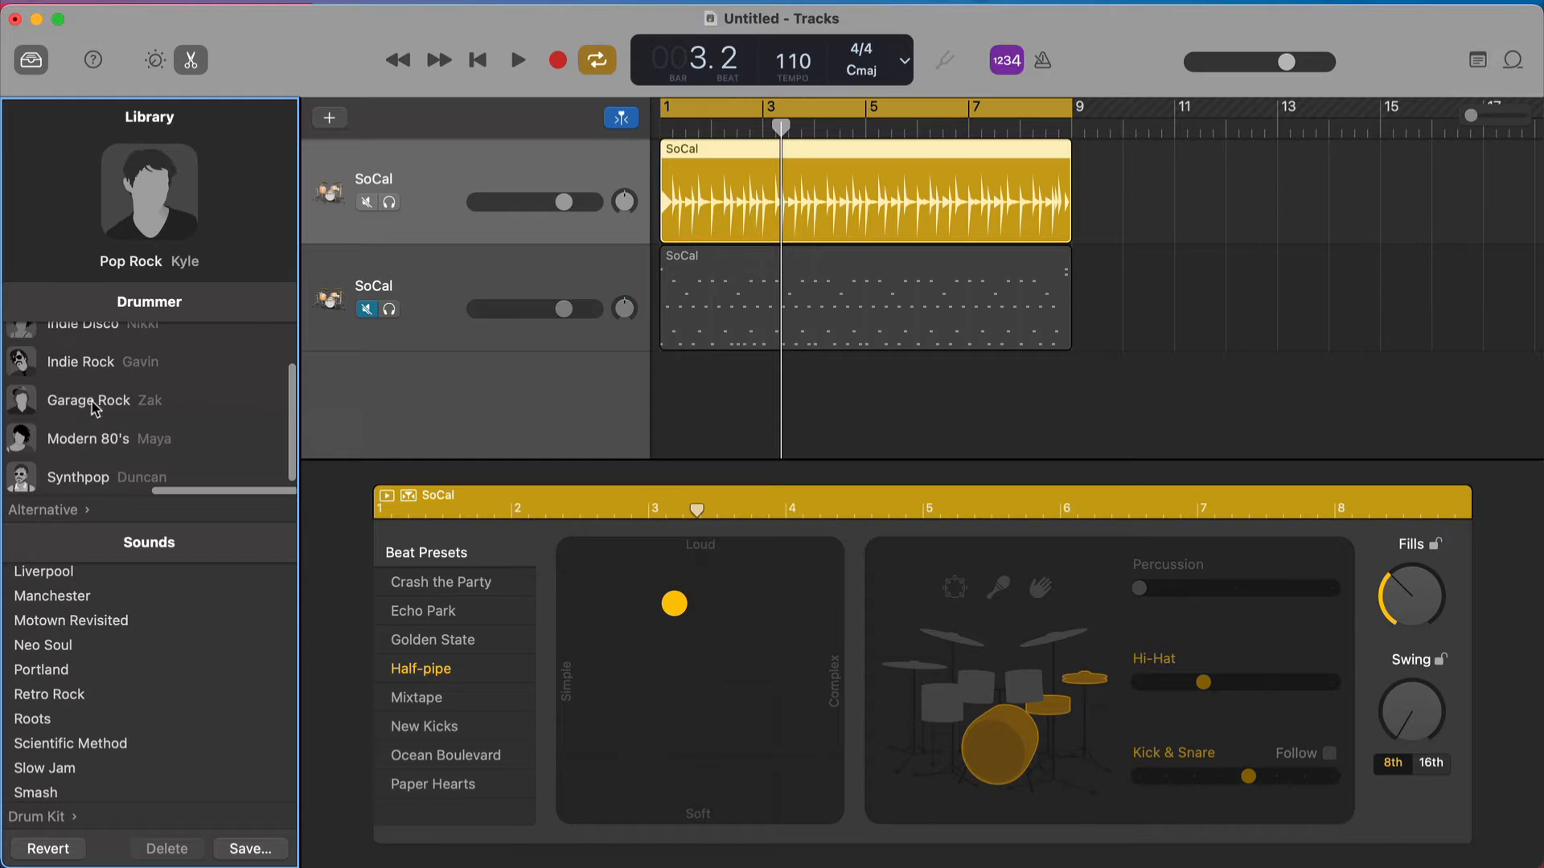
{"action": "scroll", "coordinate": [94, 454], "scroll_direction": "up", "scroll_amount": 2}
{"action": "scroll", "coordinate": [94, 459], "scroll_direction": "down", "scroll_amount": 2}
{"action": "left_click", "coordinate": [95, 478]}
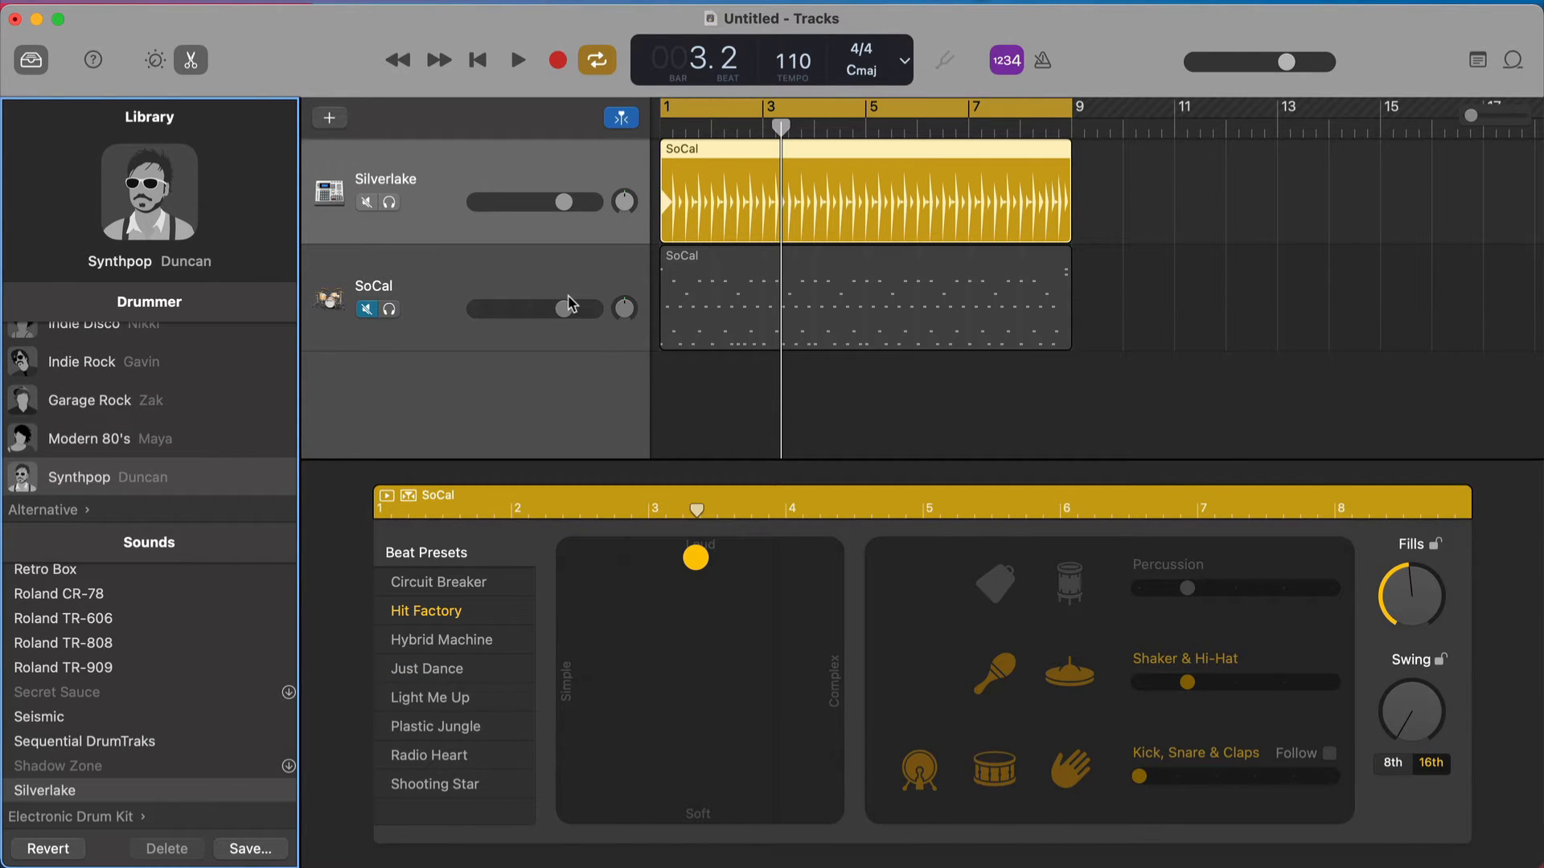
{"action": "key", "text": "space"}
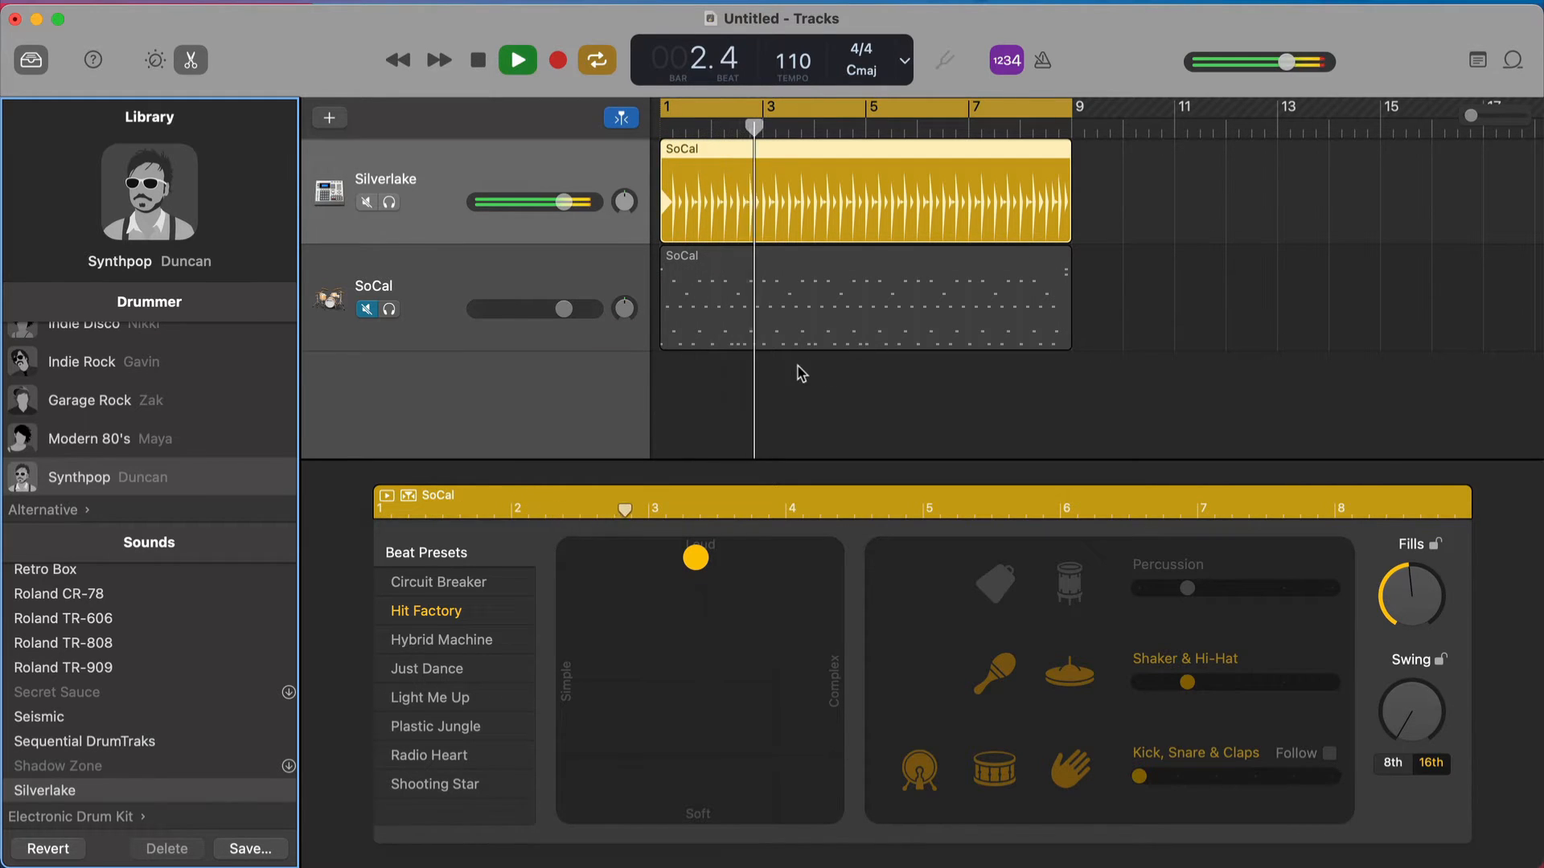
{"action": "key", "text": "space"}
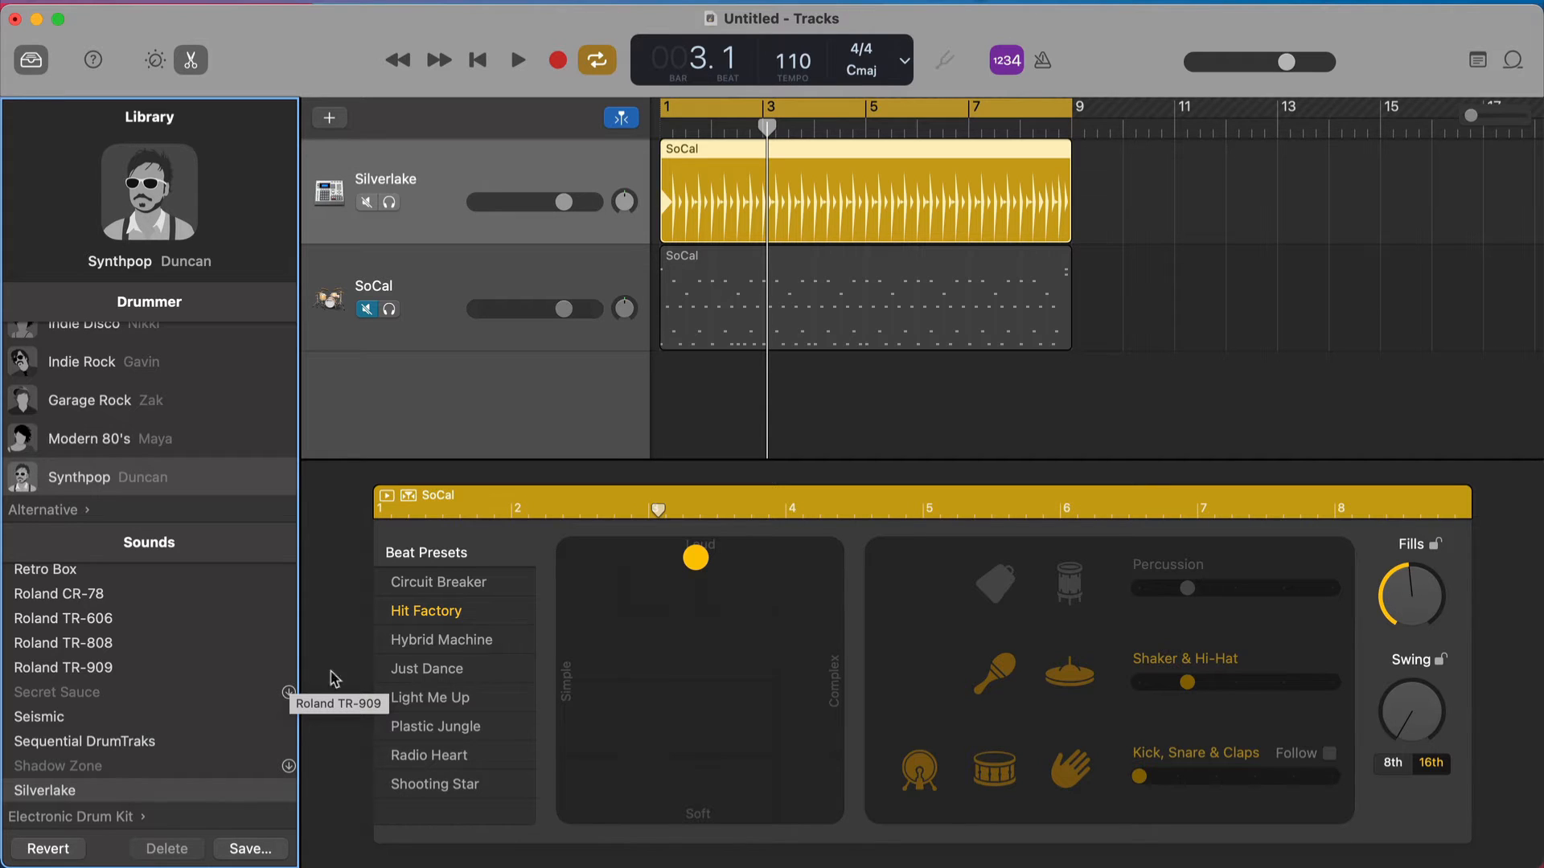
- Apply the Hybrid Machine beat preset to the drummer region and play it back
{"action": "left_click", "coordinate": [446, 641]}
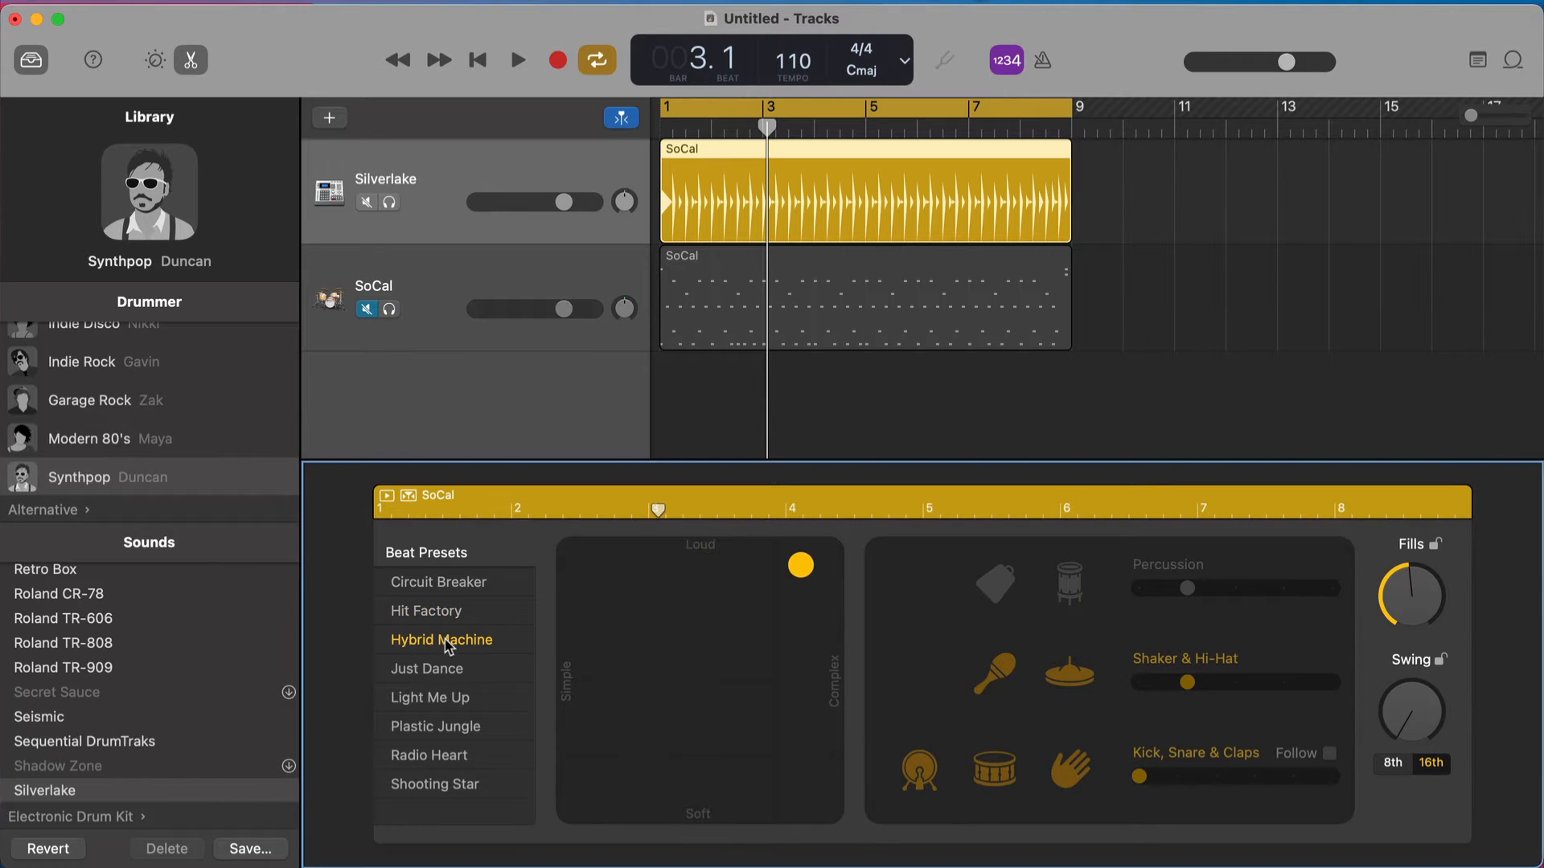
{"action": "key", "text": "space"}
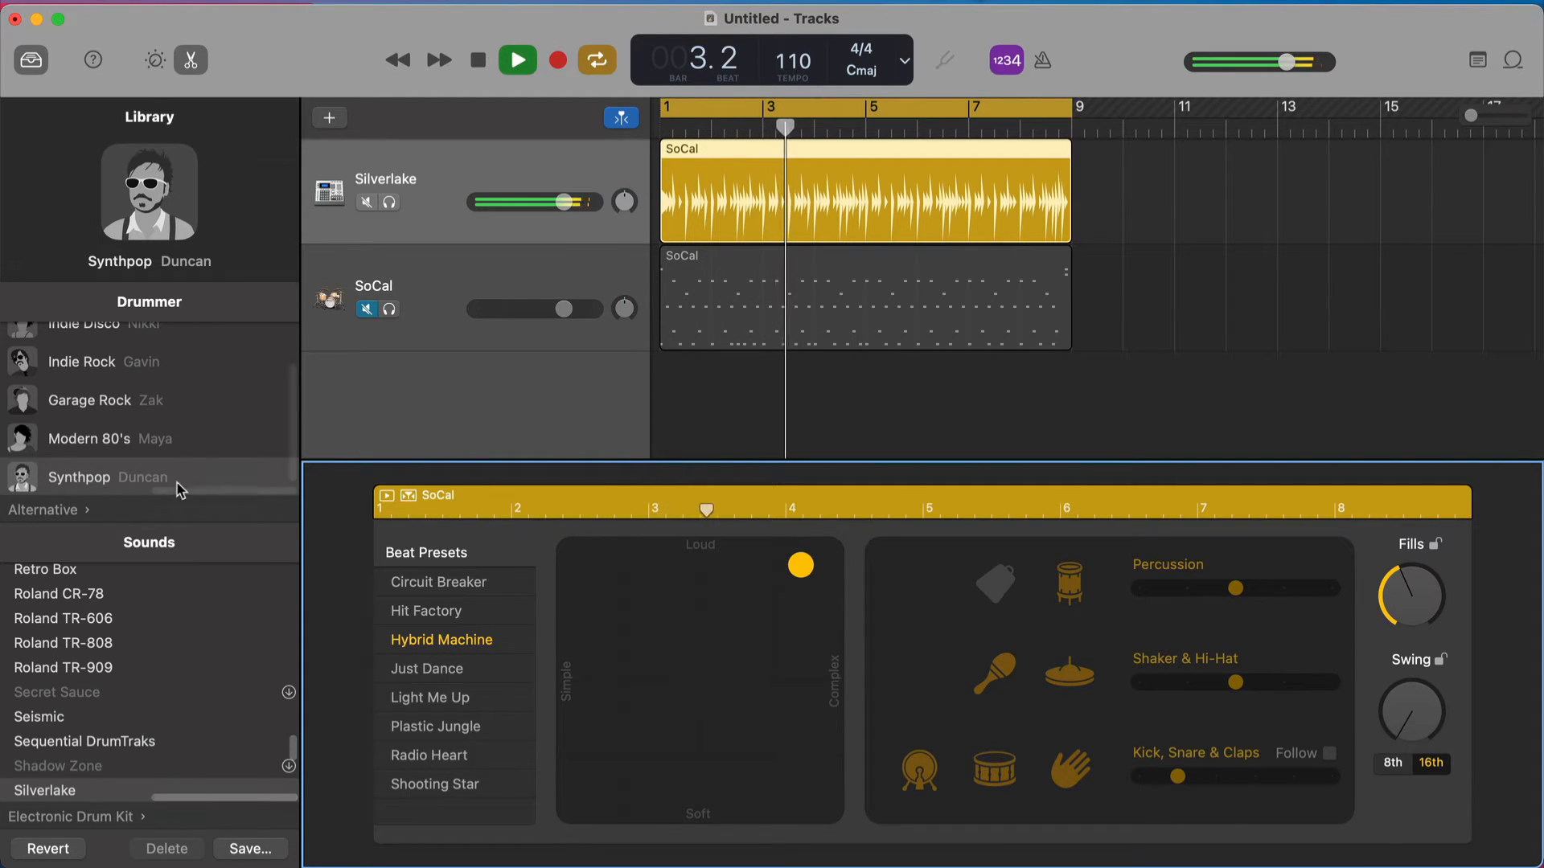
{"action": "key", "text": "space"}
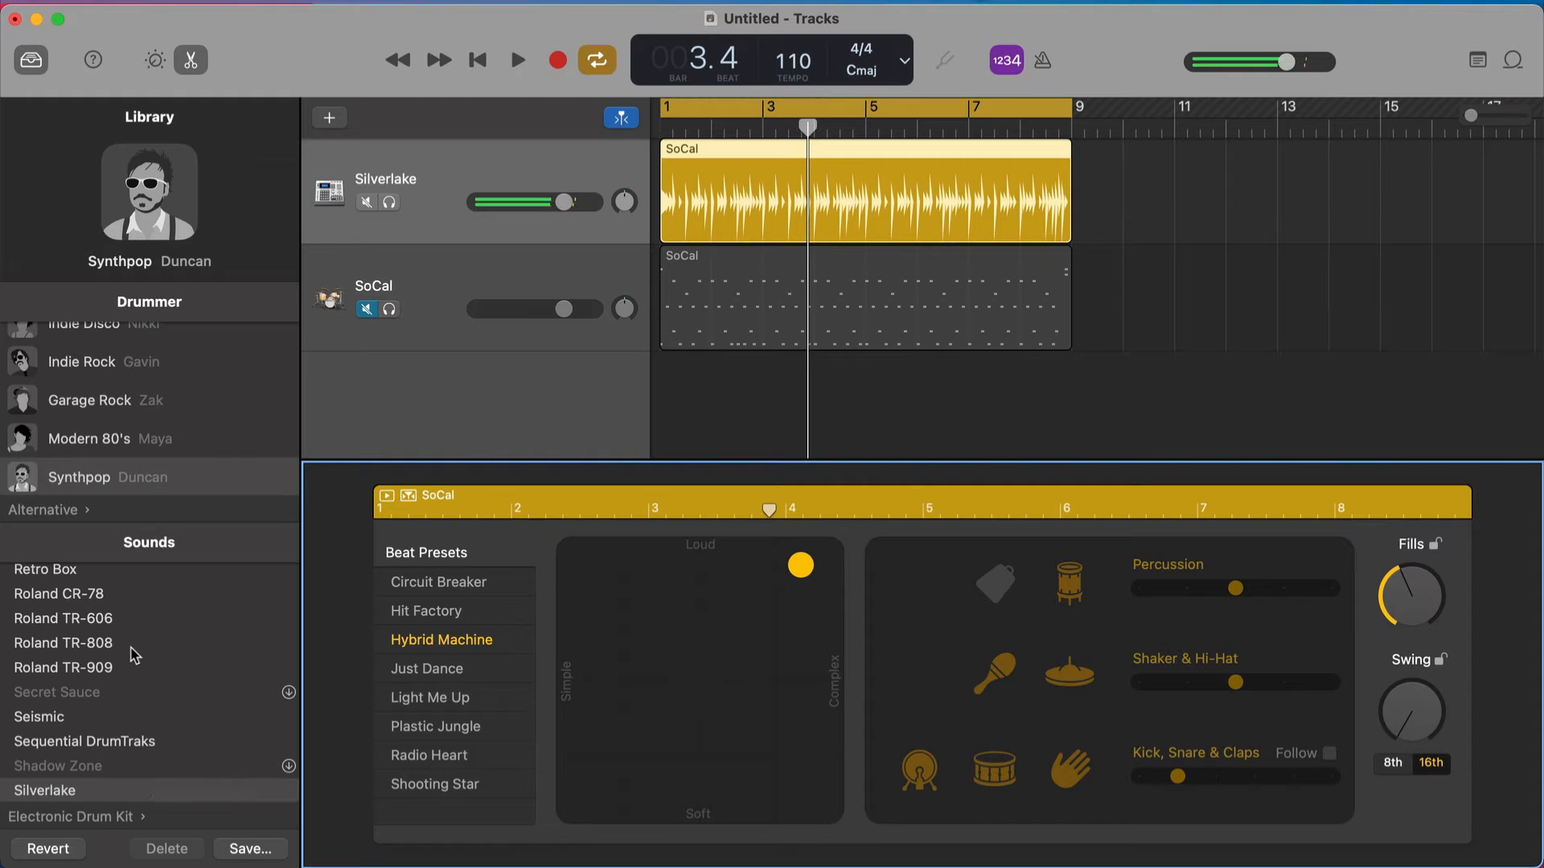
- Replace the Synthpop drummer's electronic sound with the acoustic SoCal drum kit and play the result
{"action": "scroll", "coordinate": [141, 643], "scroll_direction": "left", "scroll_amount": 5}
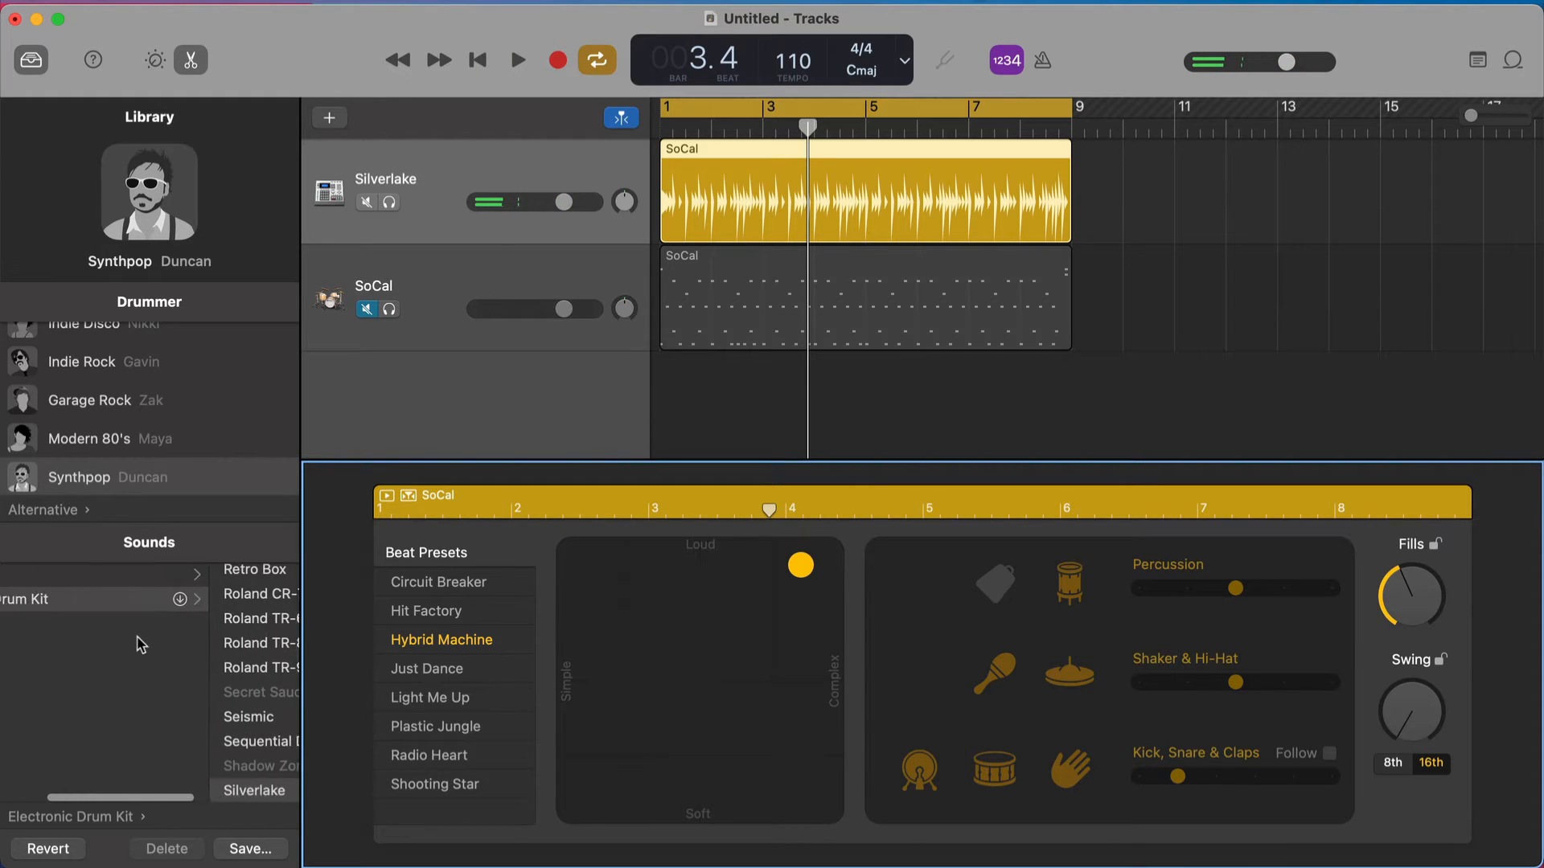
{"action": "left_click", "coordinate": [82, 576]}
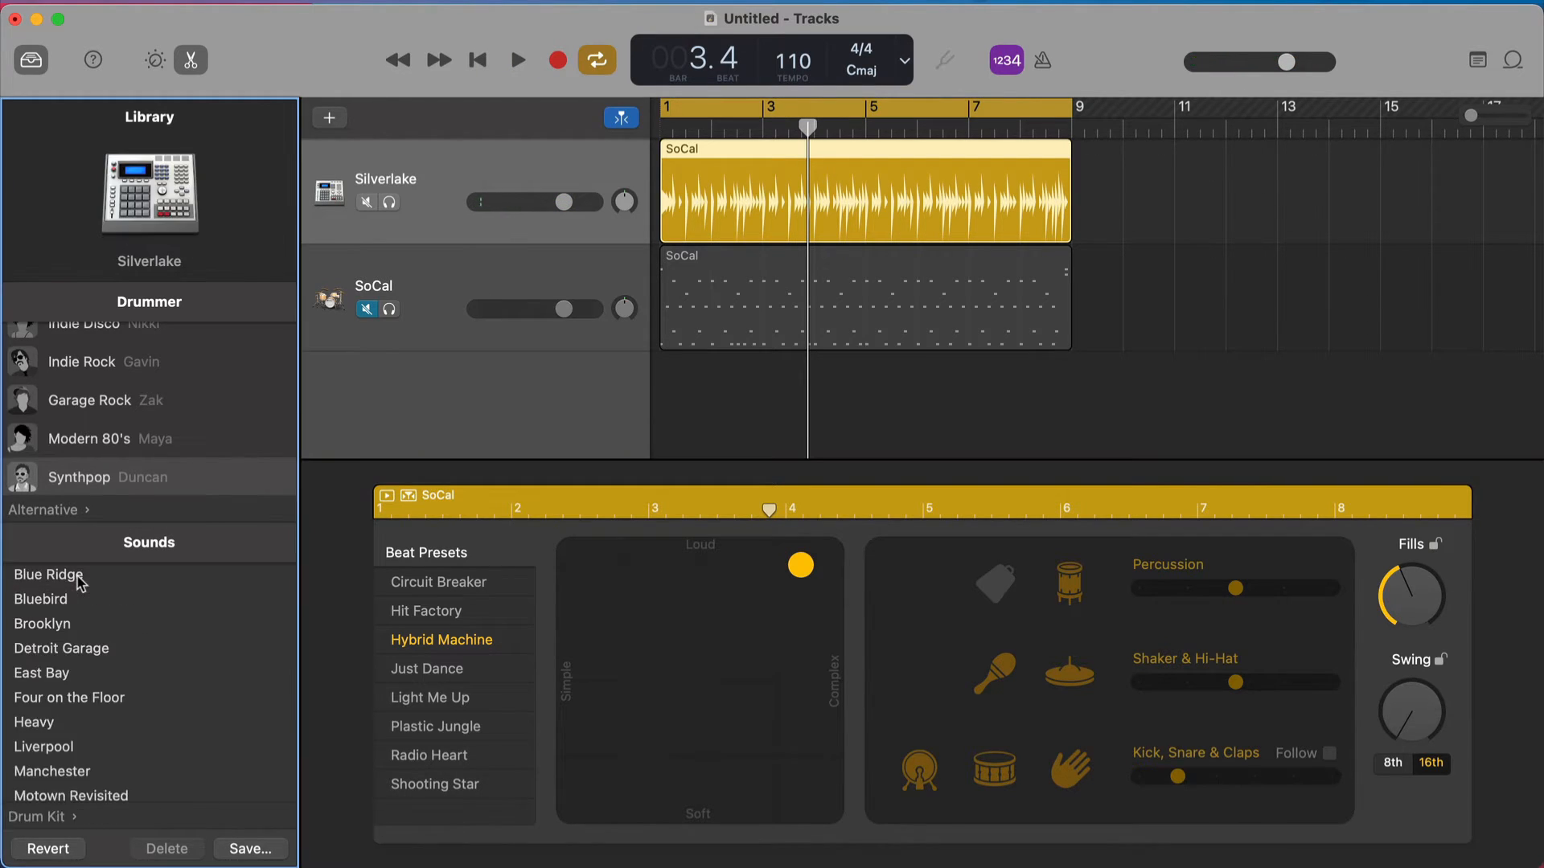
{"action": "scroll", "coordinate": [76, 667], "scroll_direction": "down", "scroll_amount": 5}
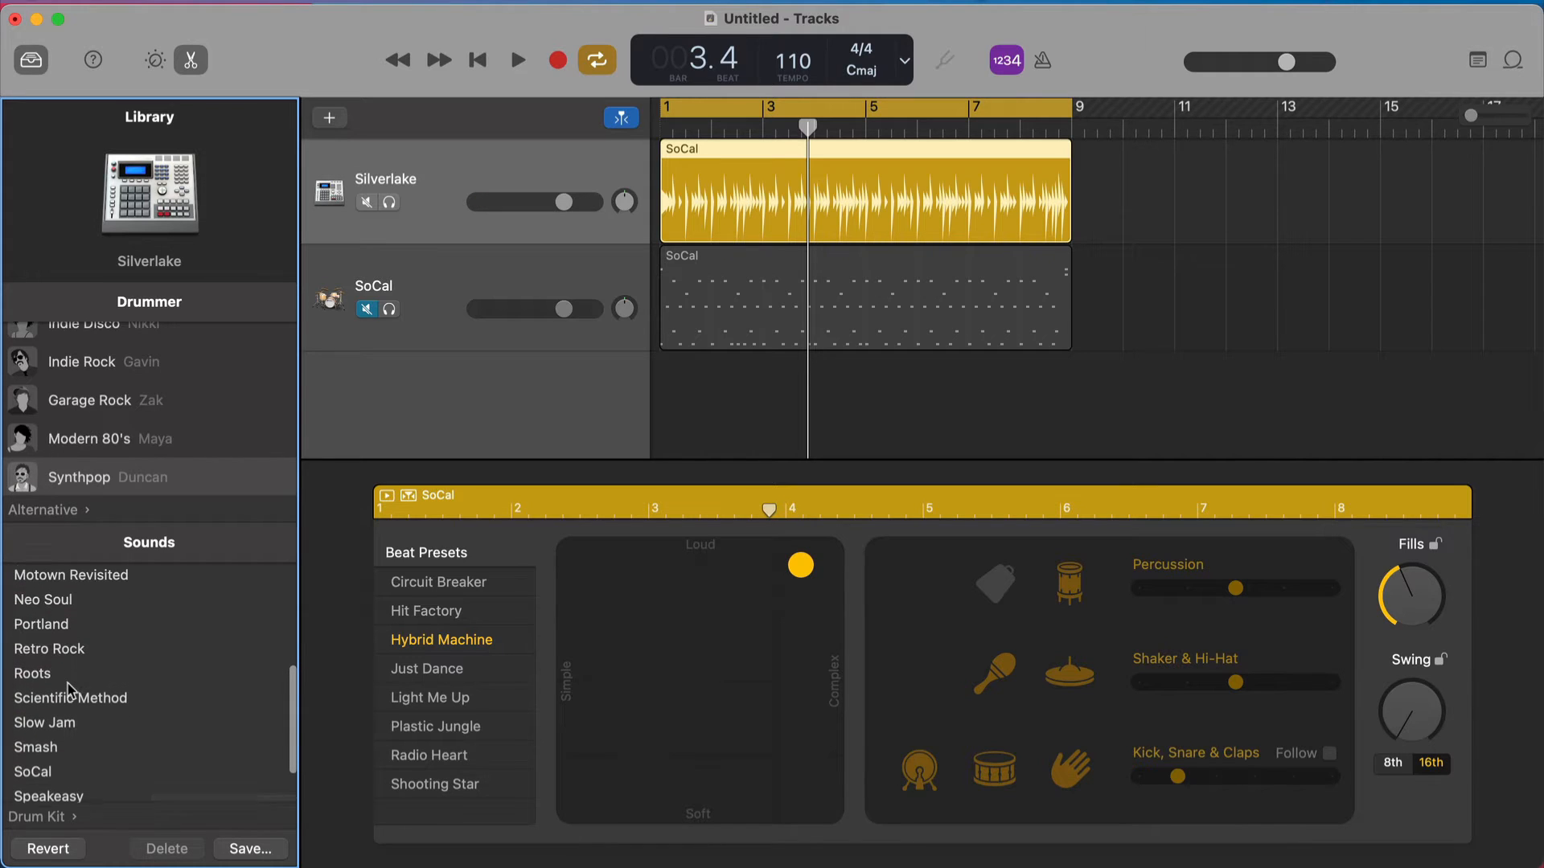
{"action": "scroll", "coordinate": [71, 690], "scroll_direction": "down", "scroll_amount": 1}
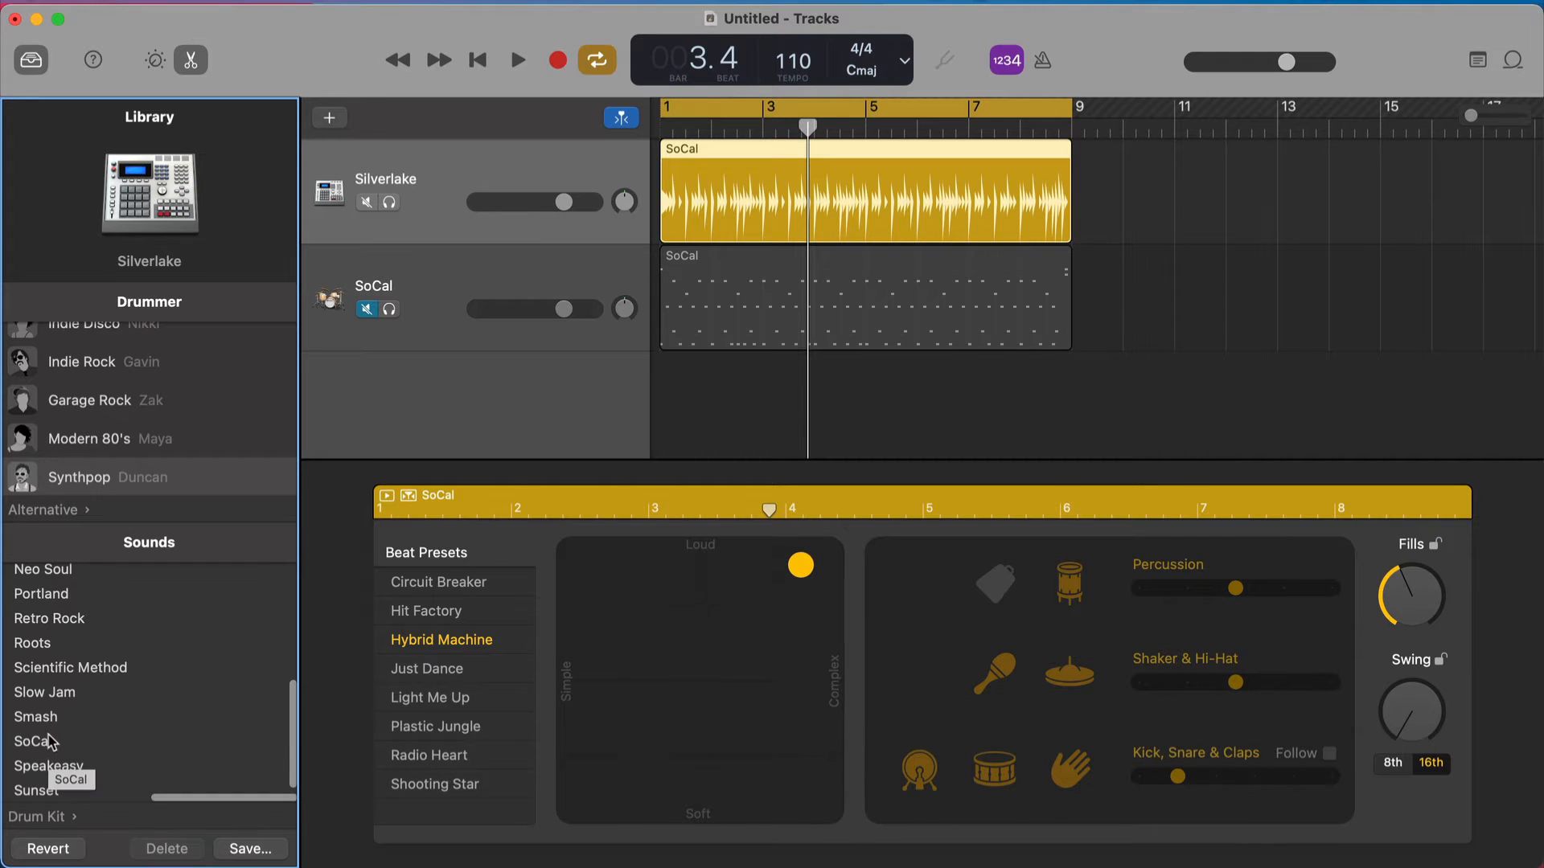
{"action": "left_click", "coordinate": [48, 749]}
{"action": "key", "text": "space"}
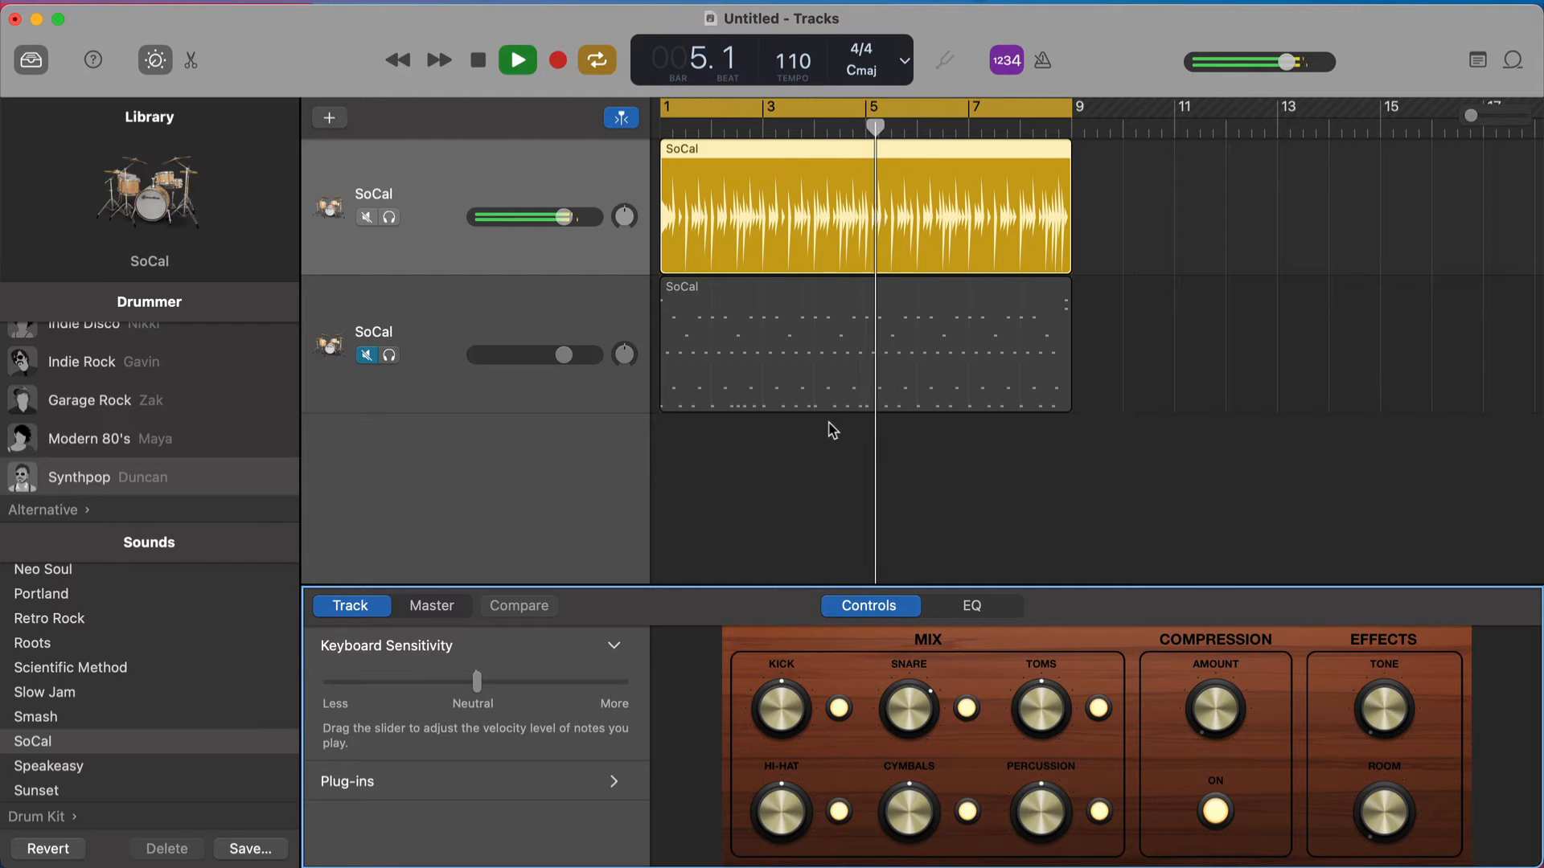
{"action": "key", "text": "space"}
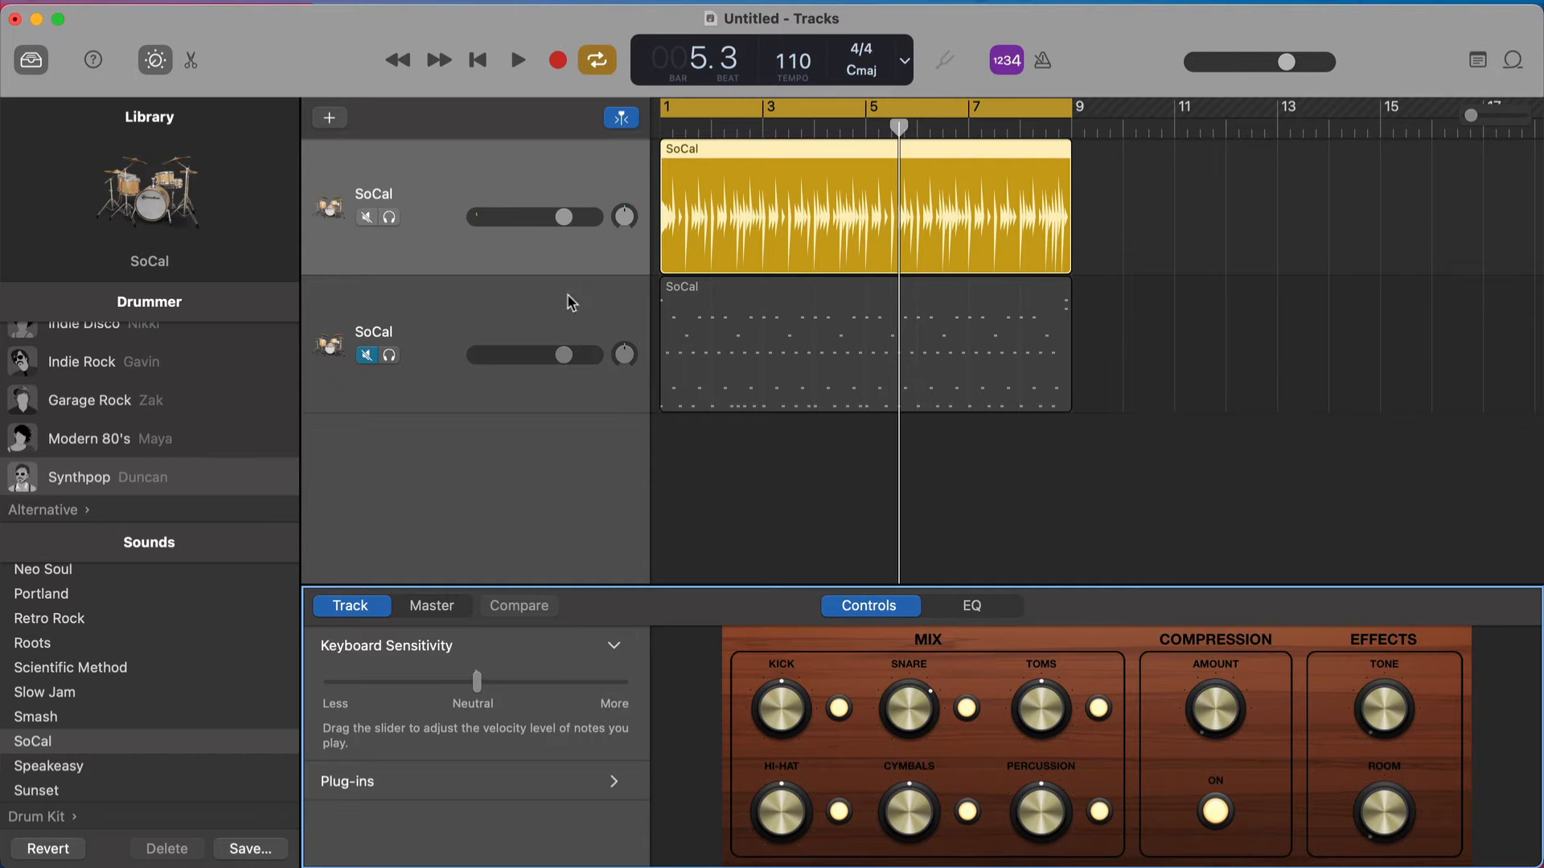
- Copy the drummer region and paste it as MIDI onto the second SoCal track at bar 9
{"action": "left_click", "coordinate": [777, 331]}
{"action": "left_click", "coordinate": [775, 210]}
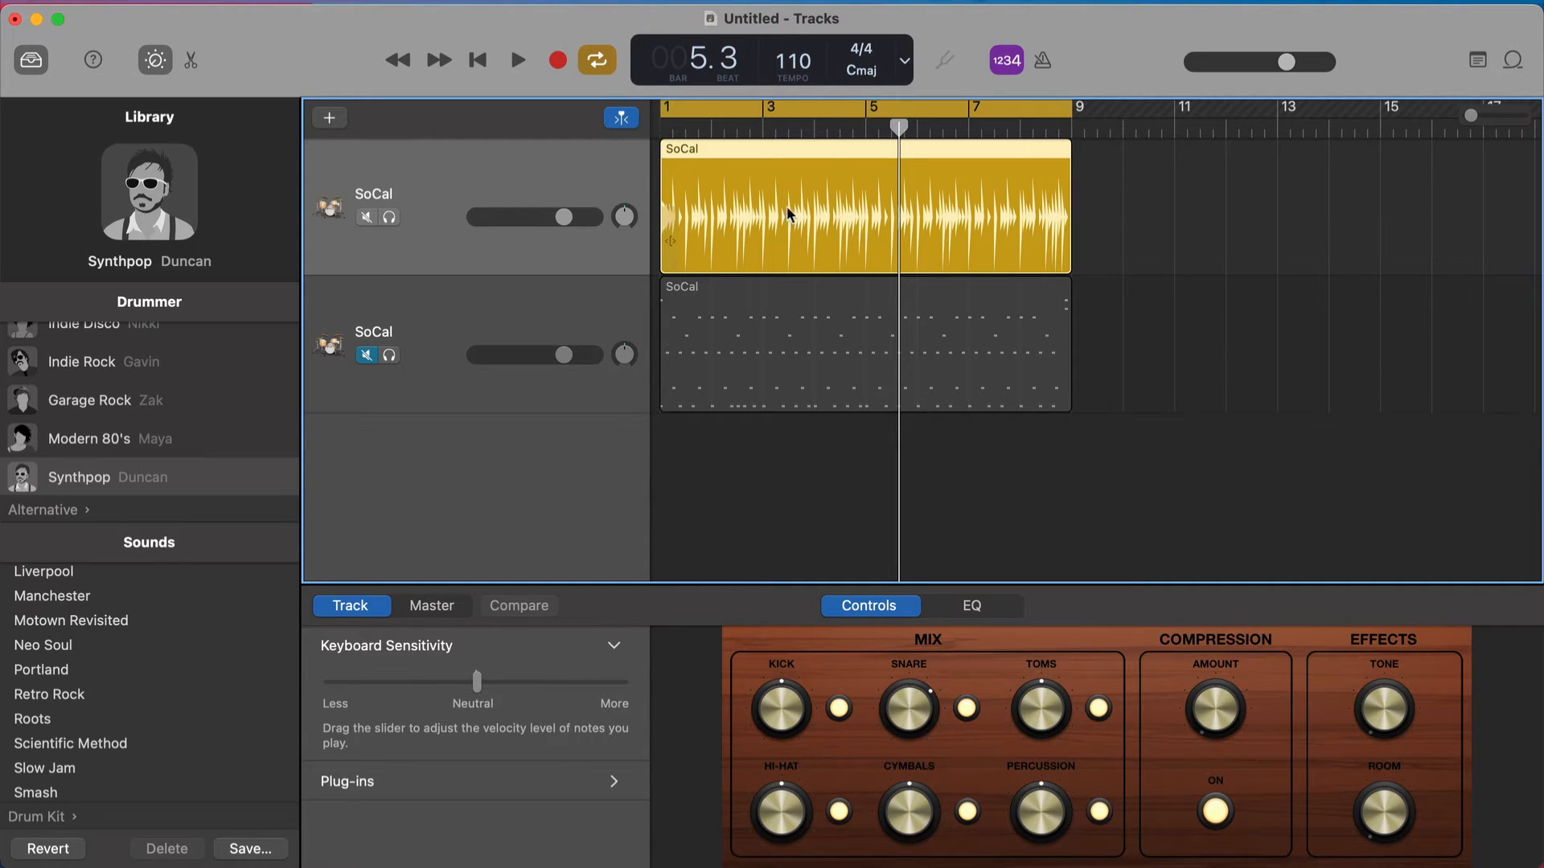
{"action": "left_click", "coordinate": [527, 304]}
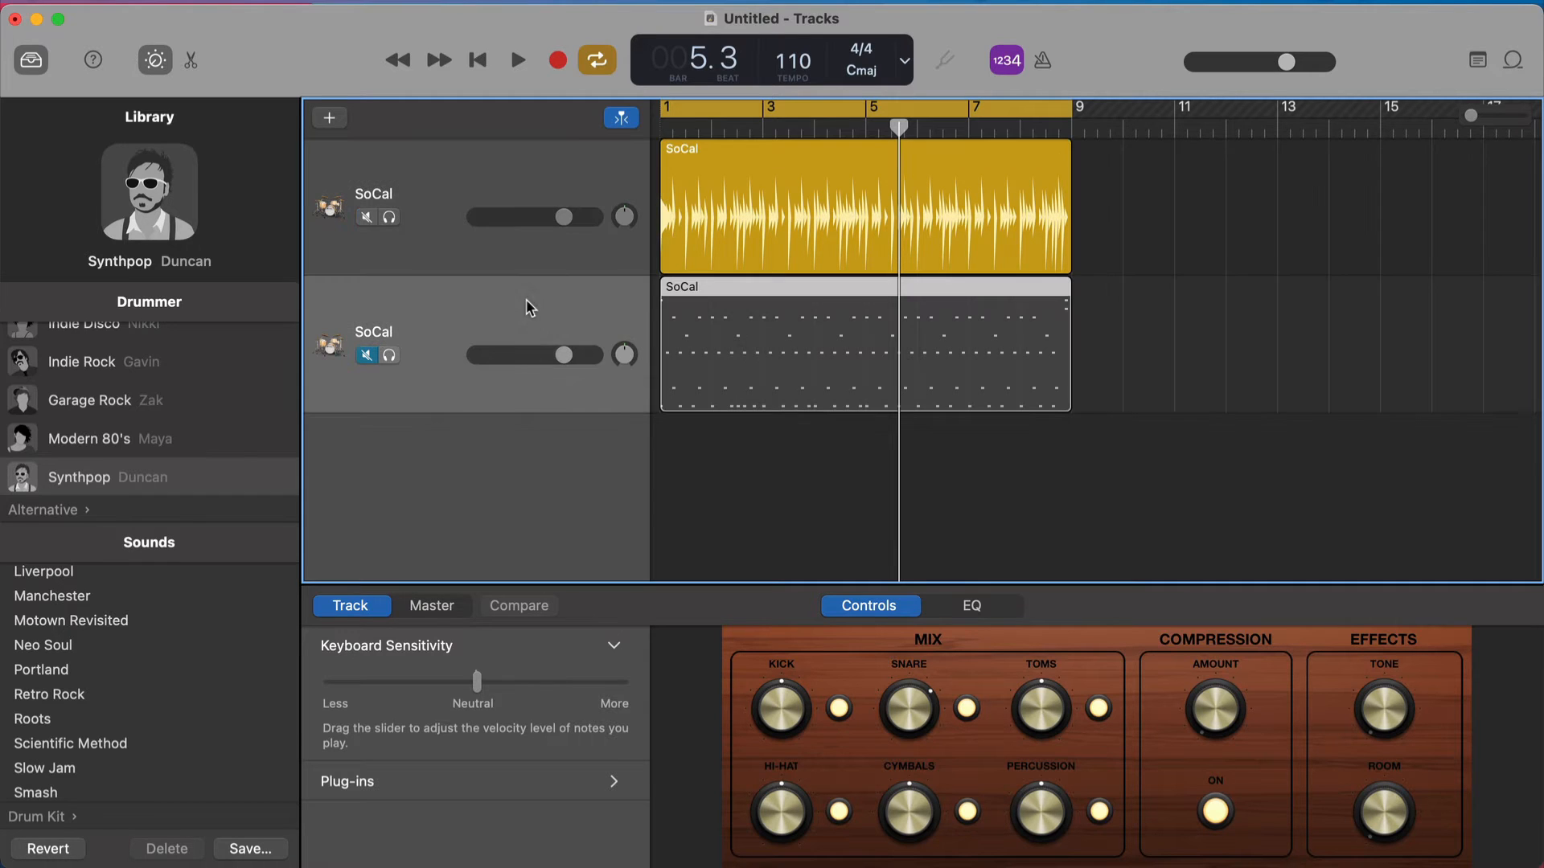
{"action": "left_click", "coordinate": [1074, 126]}
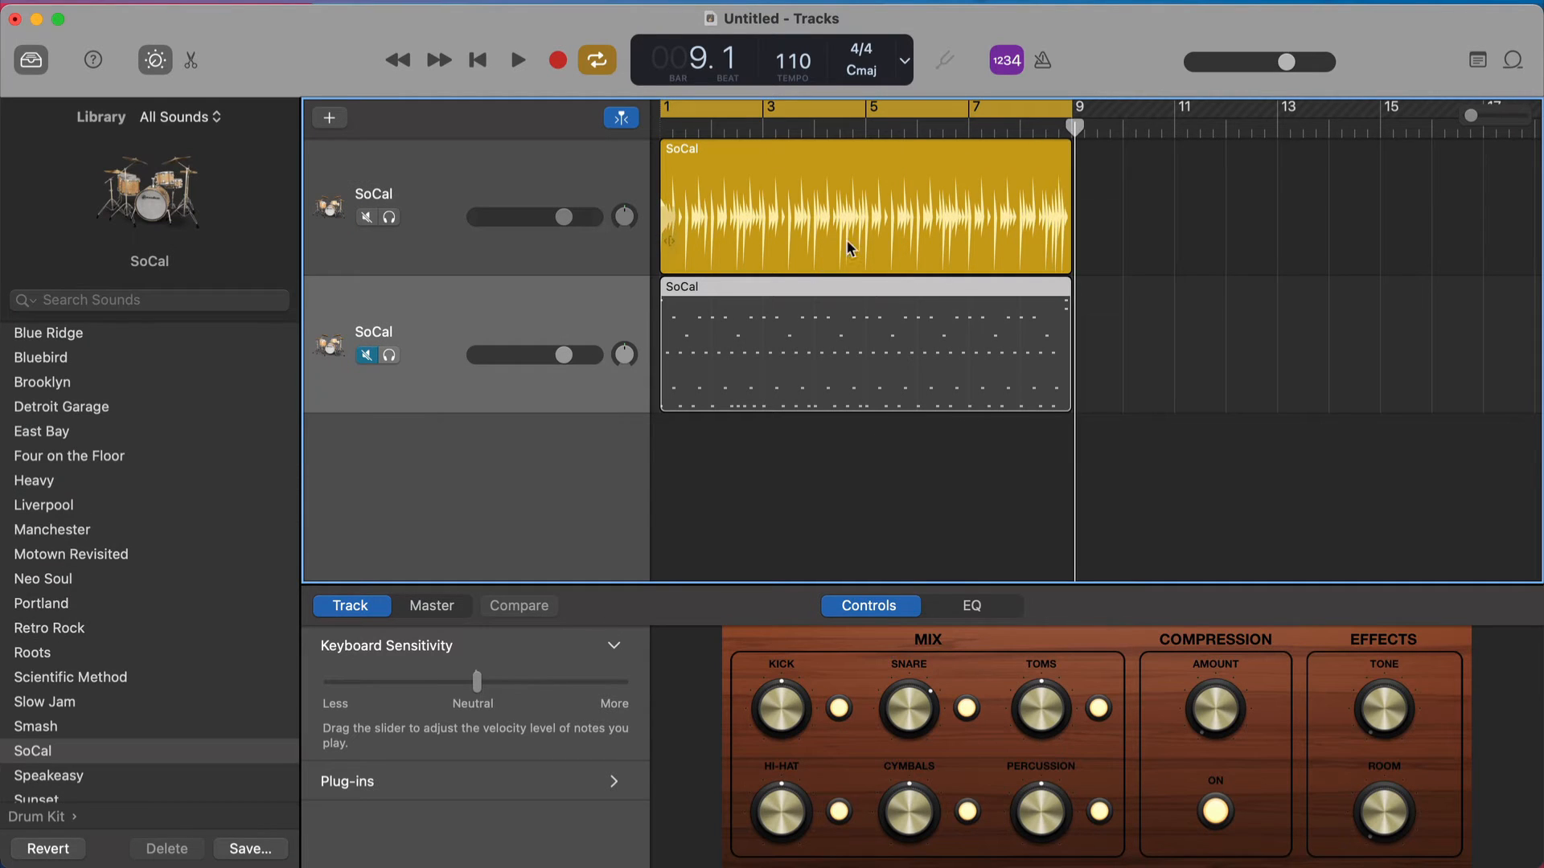
{"action": "key", "text": "super+v"}
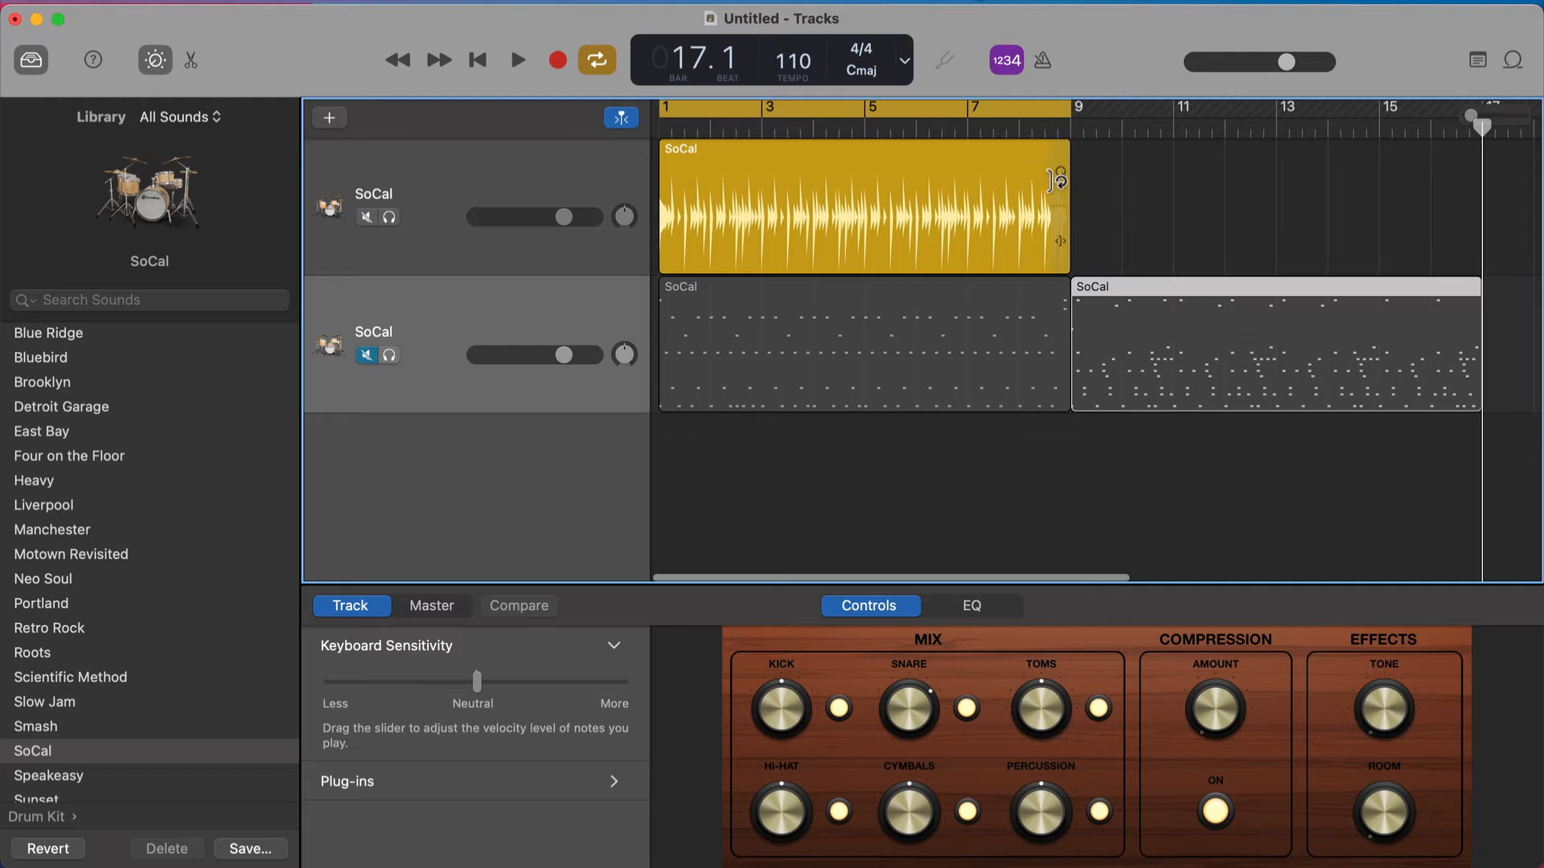
- Play the MIDI regions into the pasted part with cycling off, the MIDI track unmuted and the drummer track muted
{"action": "left_click", "coordinate": [370, 357]}
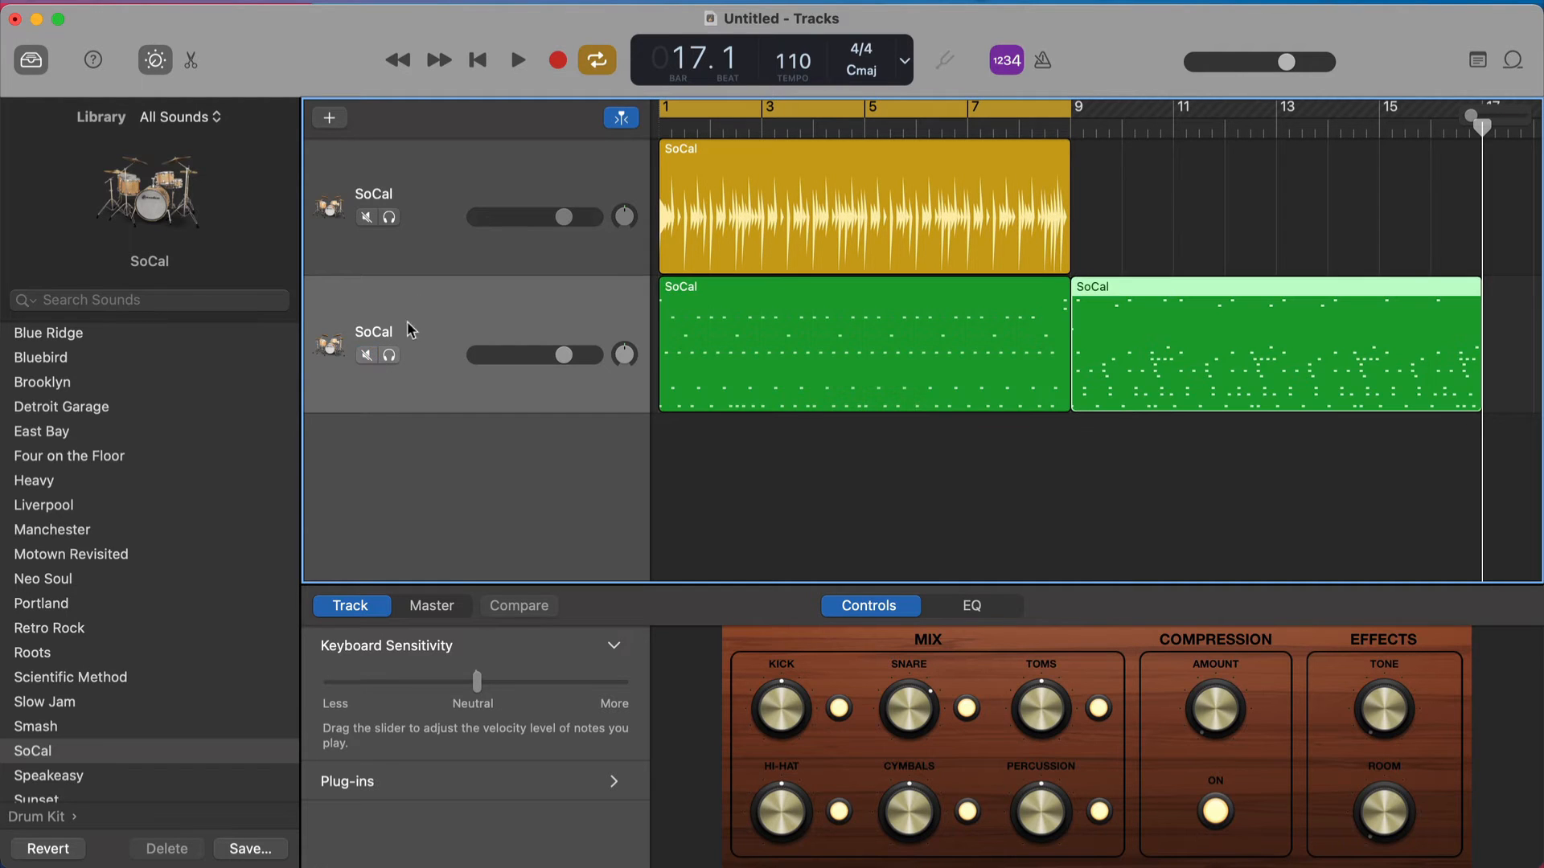
{"action": "left_click", "coordinate": [366, 217]}
{"action": "left_click", "coordinate": [788, 112]}
{"action": "left_click", "coordinate": [909, 144]}
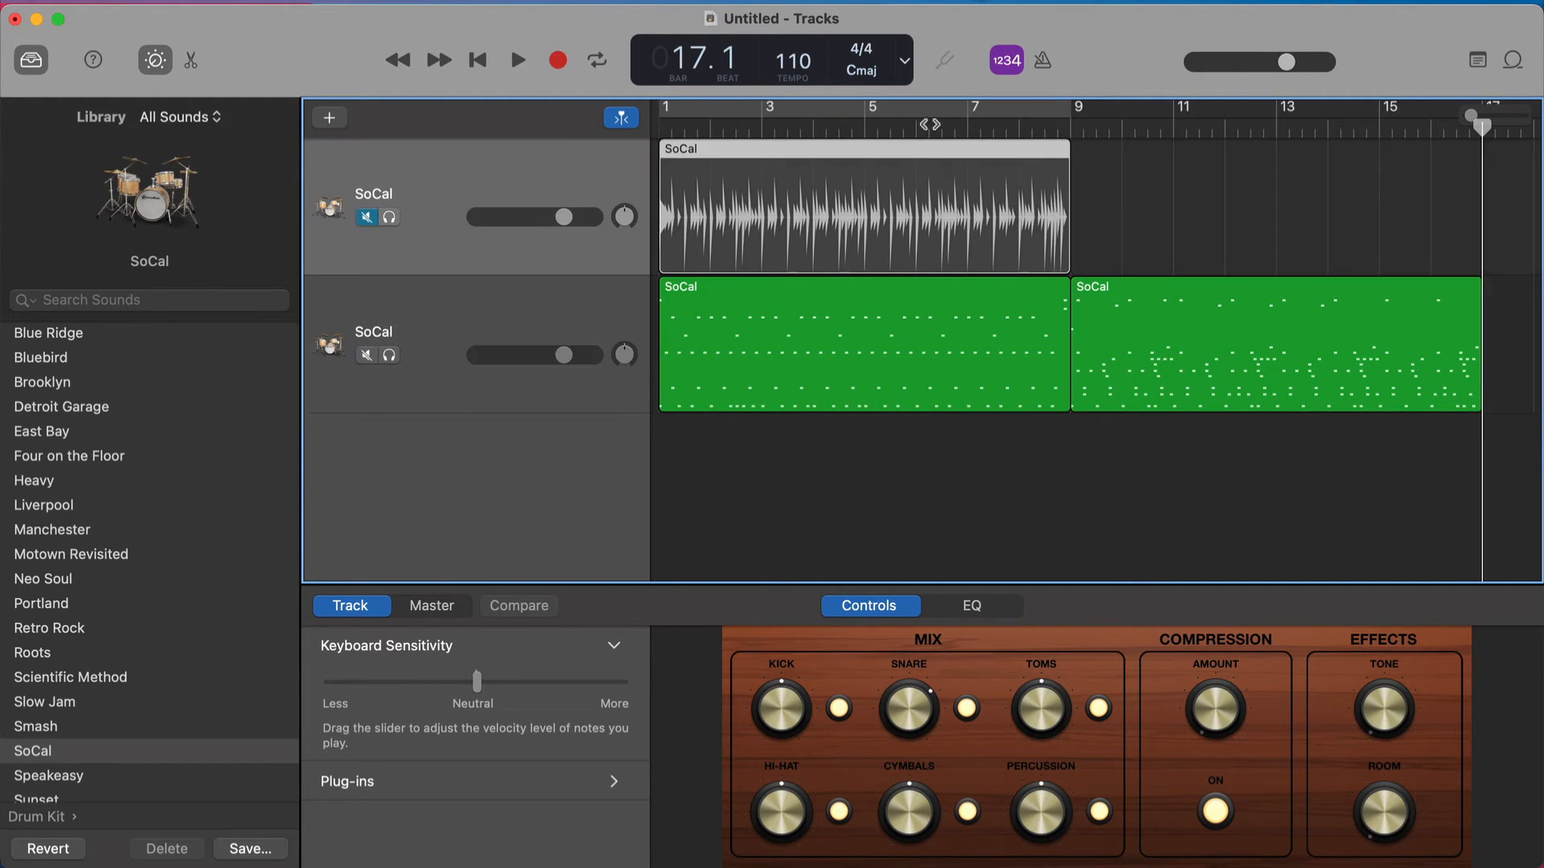
{"action": "left_click", "coordinate": [942, 126]}
{"action": "key", "text": "space"}
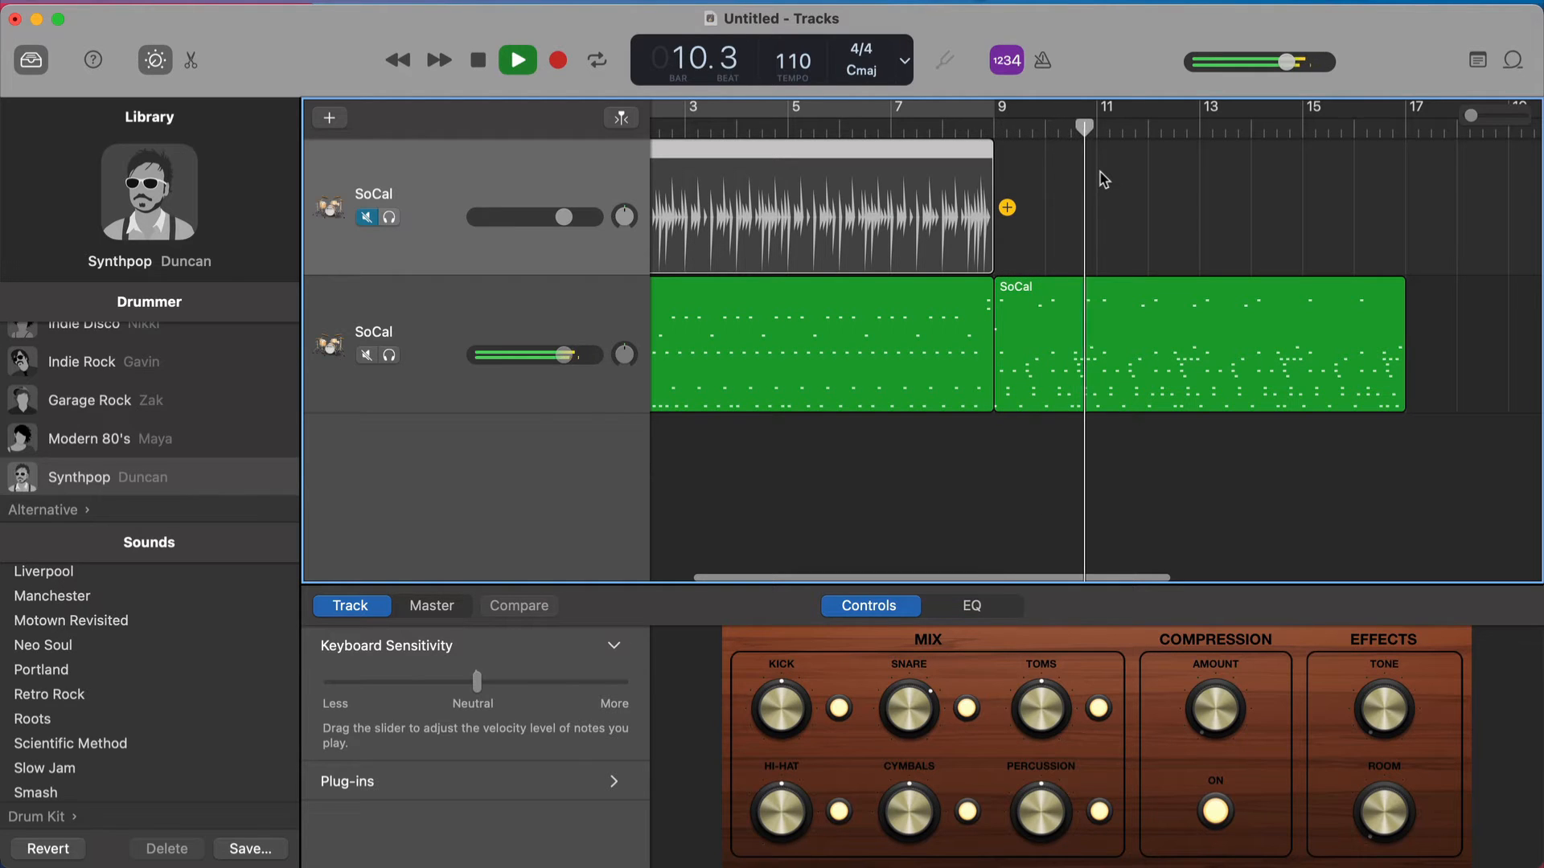
{"action": "key", "text": "space"}
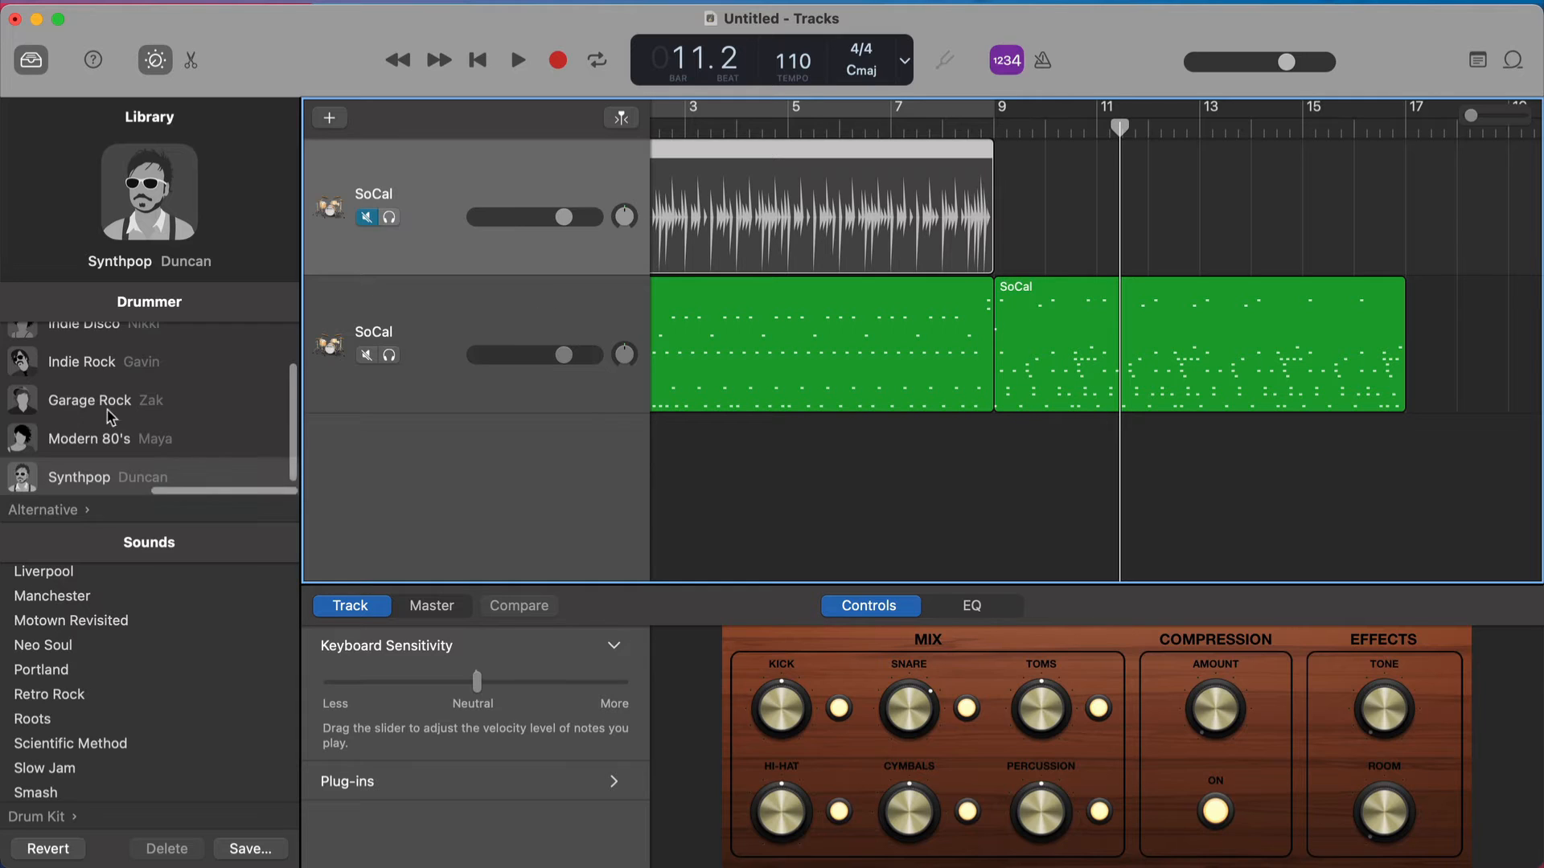
- Turn cycling back on, then mute the MIDI track and unmute the drummer track
{"action": "scroll", "coordinate": [112, 415], "scroll_direction": "up", "scroll_amount": 2}
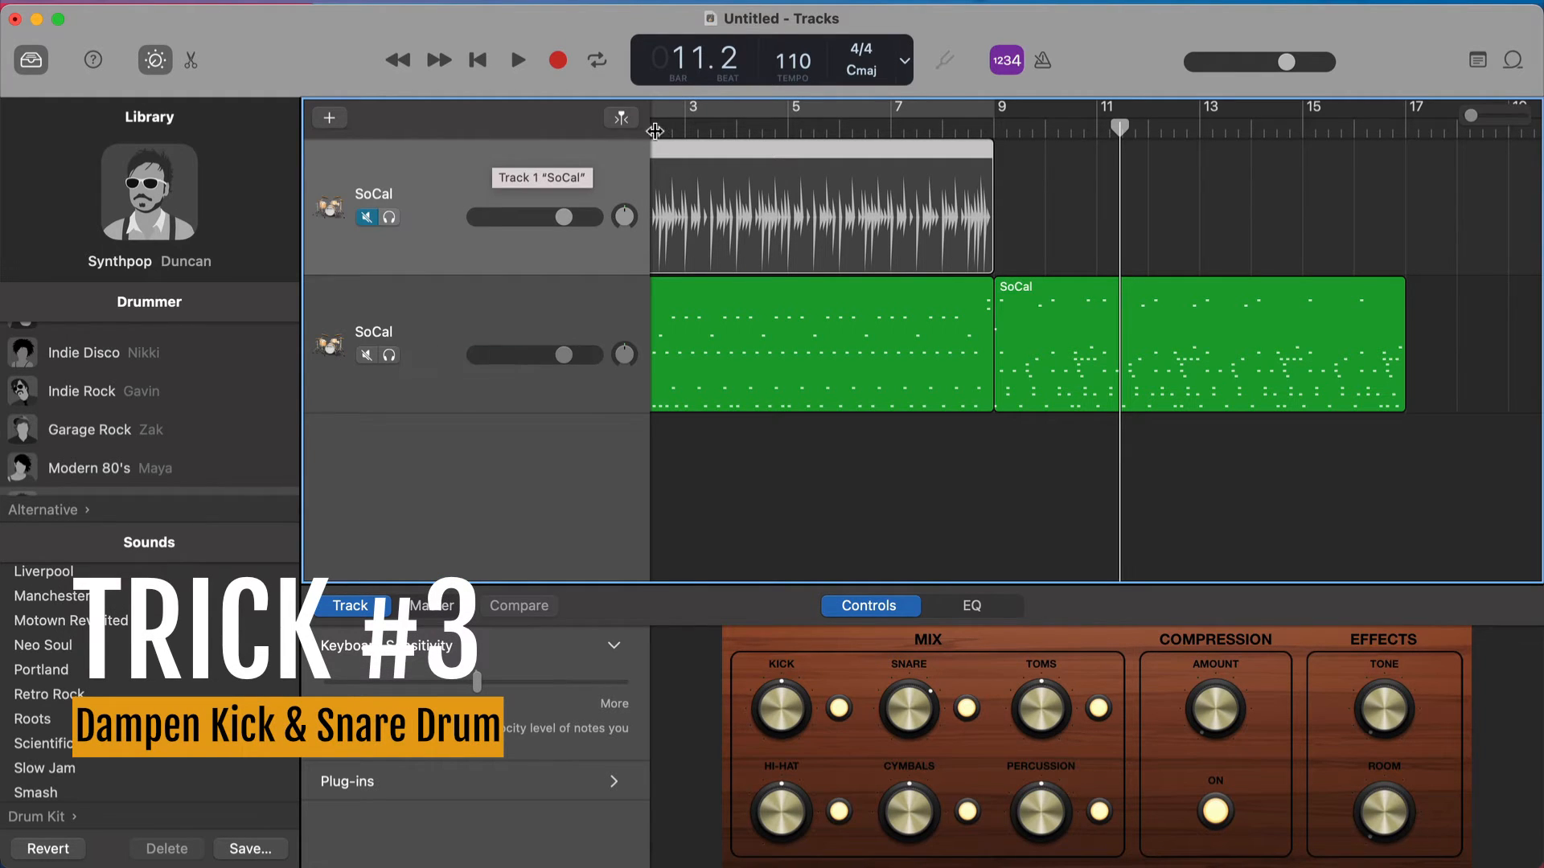
{"action": "key", "text": "c"}
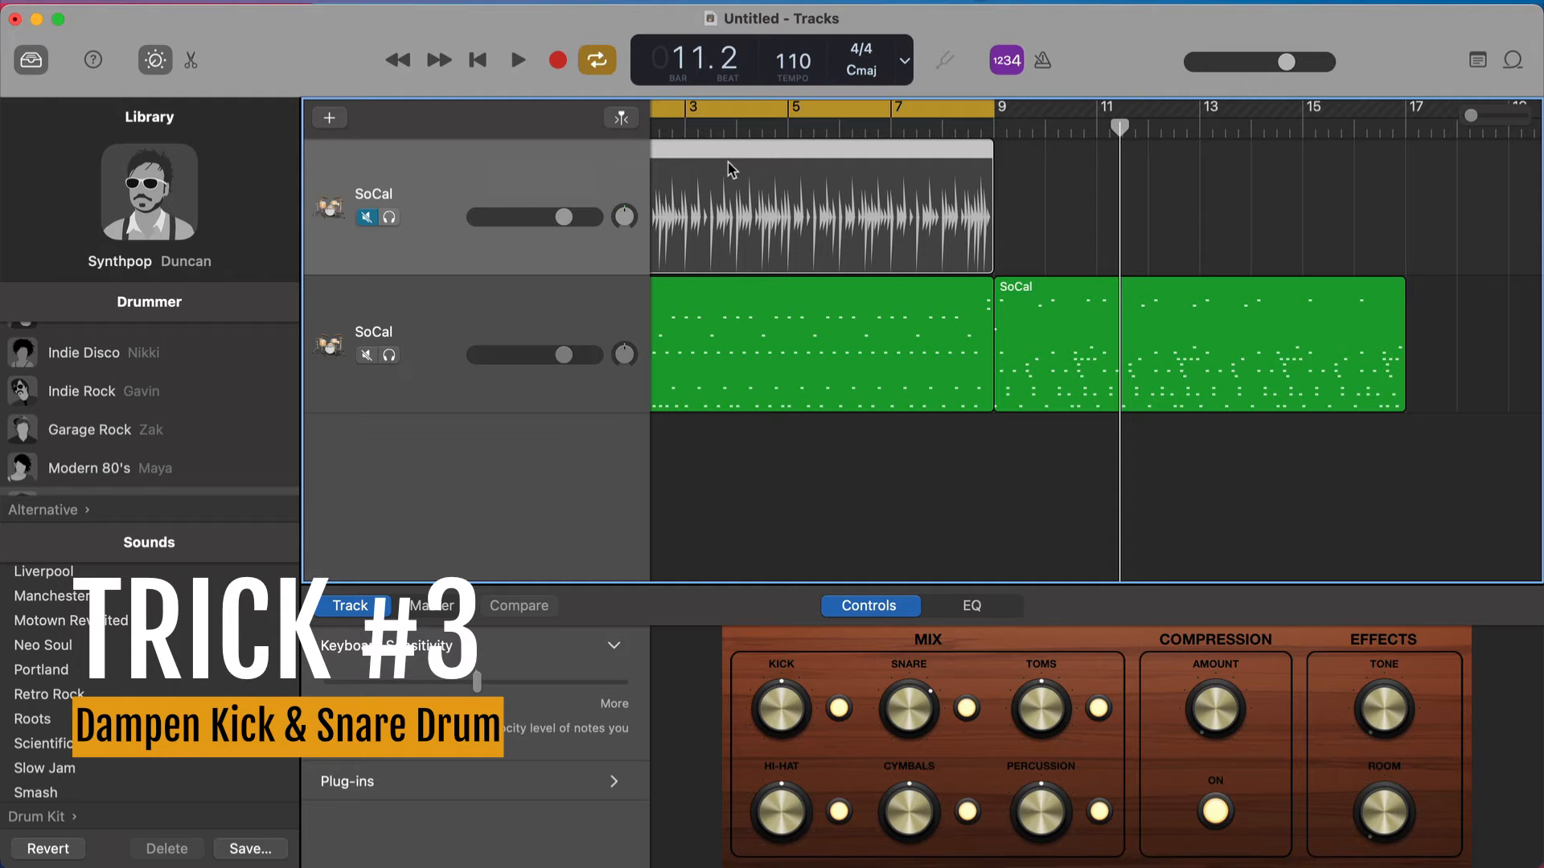
{"action": "left_click", "coordinate": [366, 355]}
{"action": "left_click", "coordinate": [366, 217]}
- Change the drummer track to the Pop Rock drummer from the Rock category, accept replacing the region settings, and play it
{"action": "scroll", "coordinate": [201, 401], "scroll_direction": "left", "scroll_amount": 3}
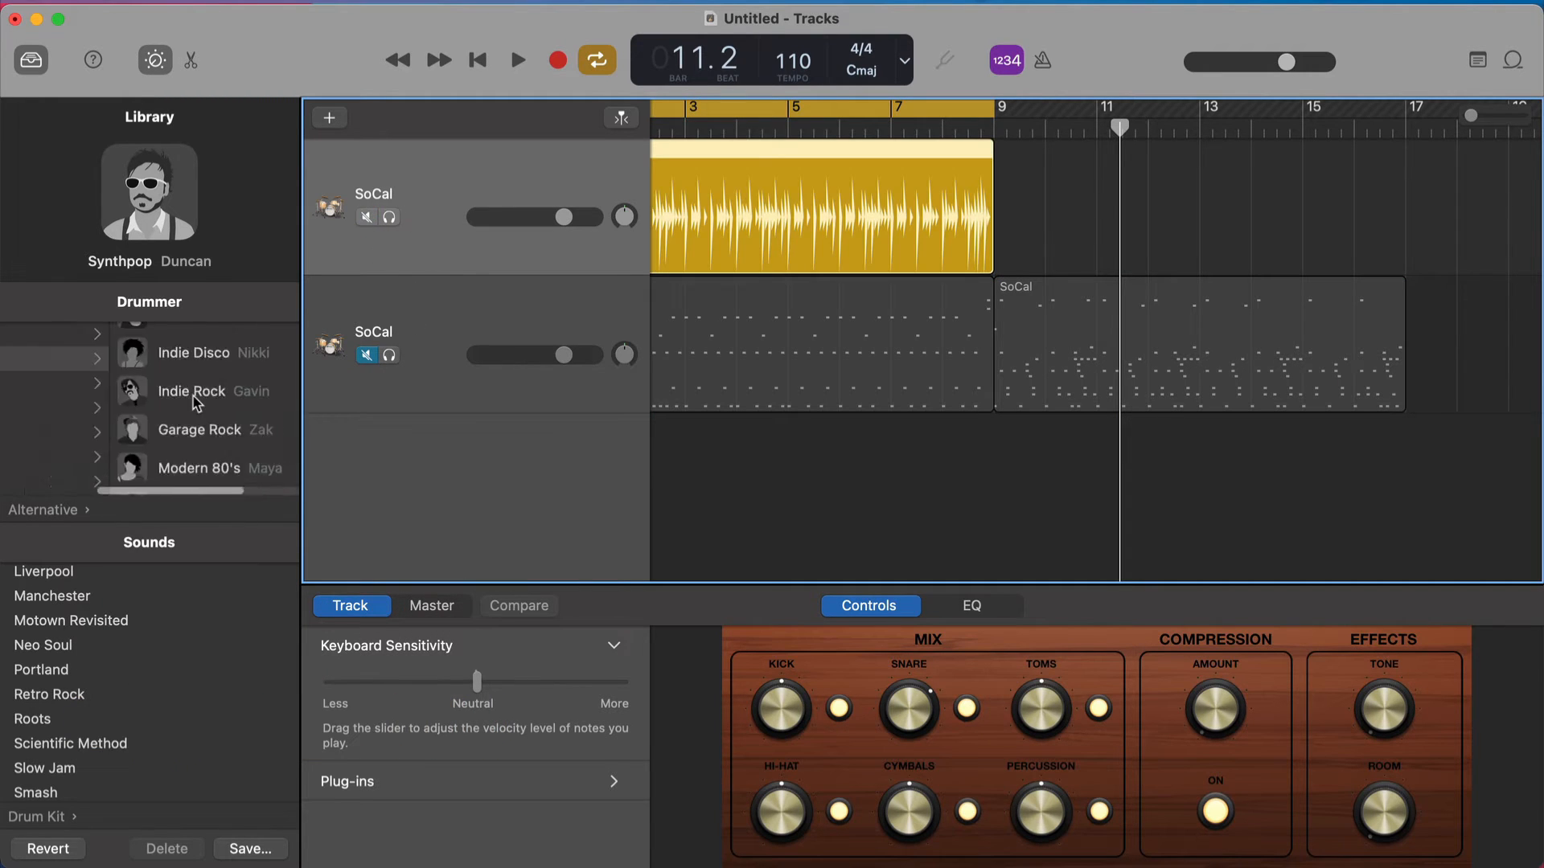
{"action": "scroll", "coordinate": [197, 402], "scroll_direction": "left", "scroll_amount": 3}
{"action": "left_click", "coordinate": [120, 335]}
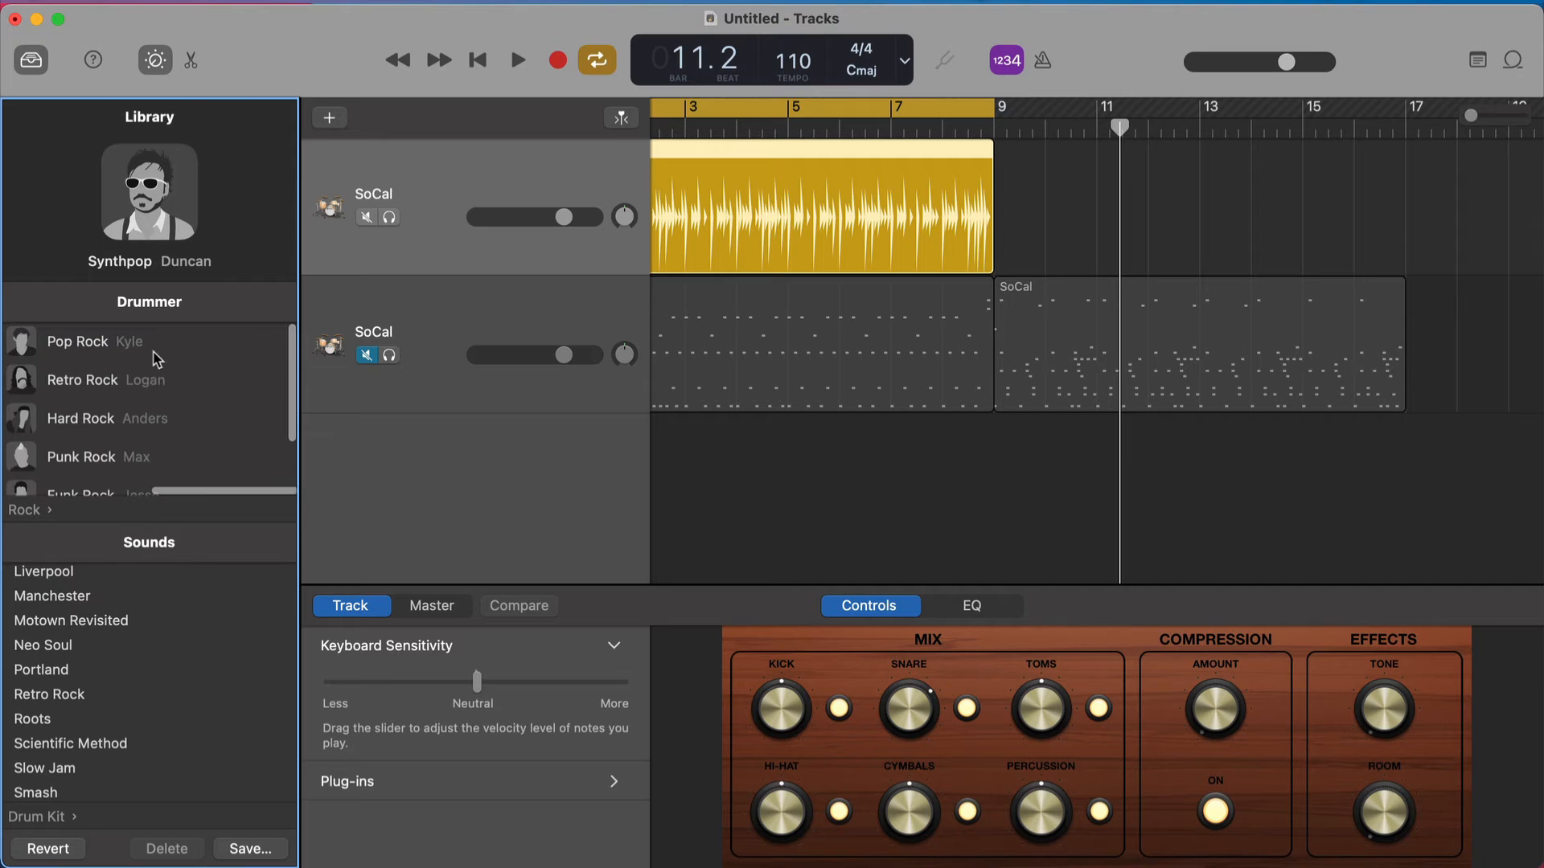
{"action": "left_click", "coordinate": [155, 354]}
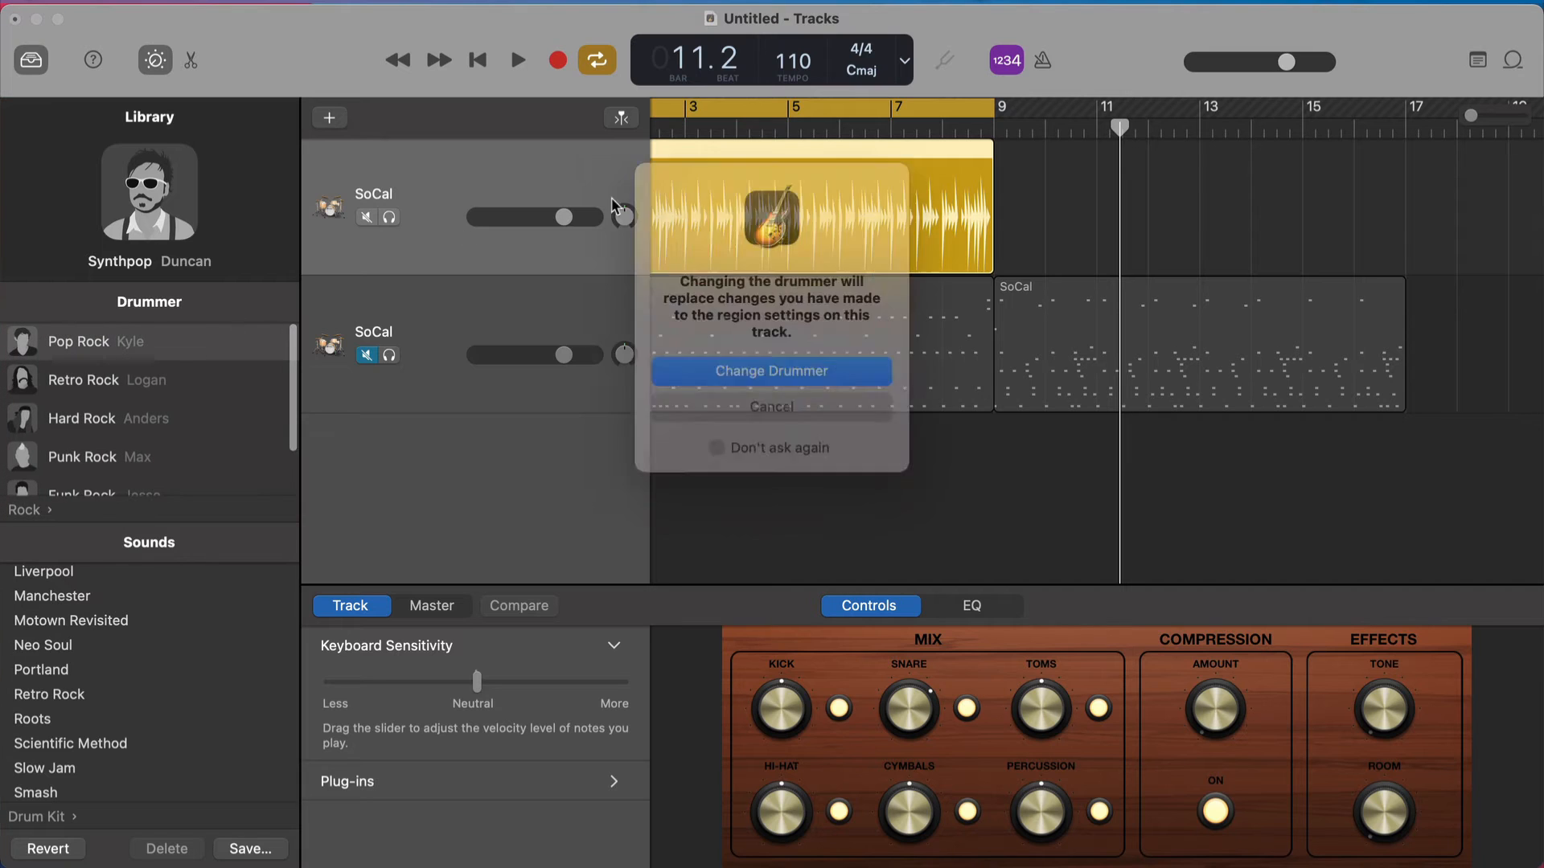
{"action": "left_click", "coordinate": [792, 372]}
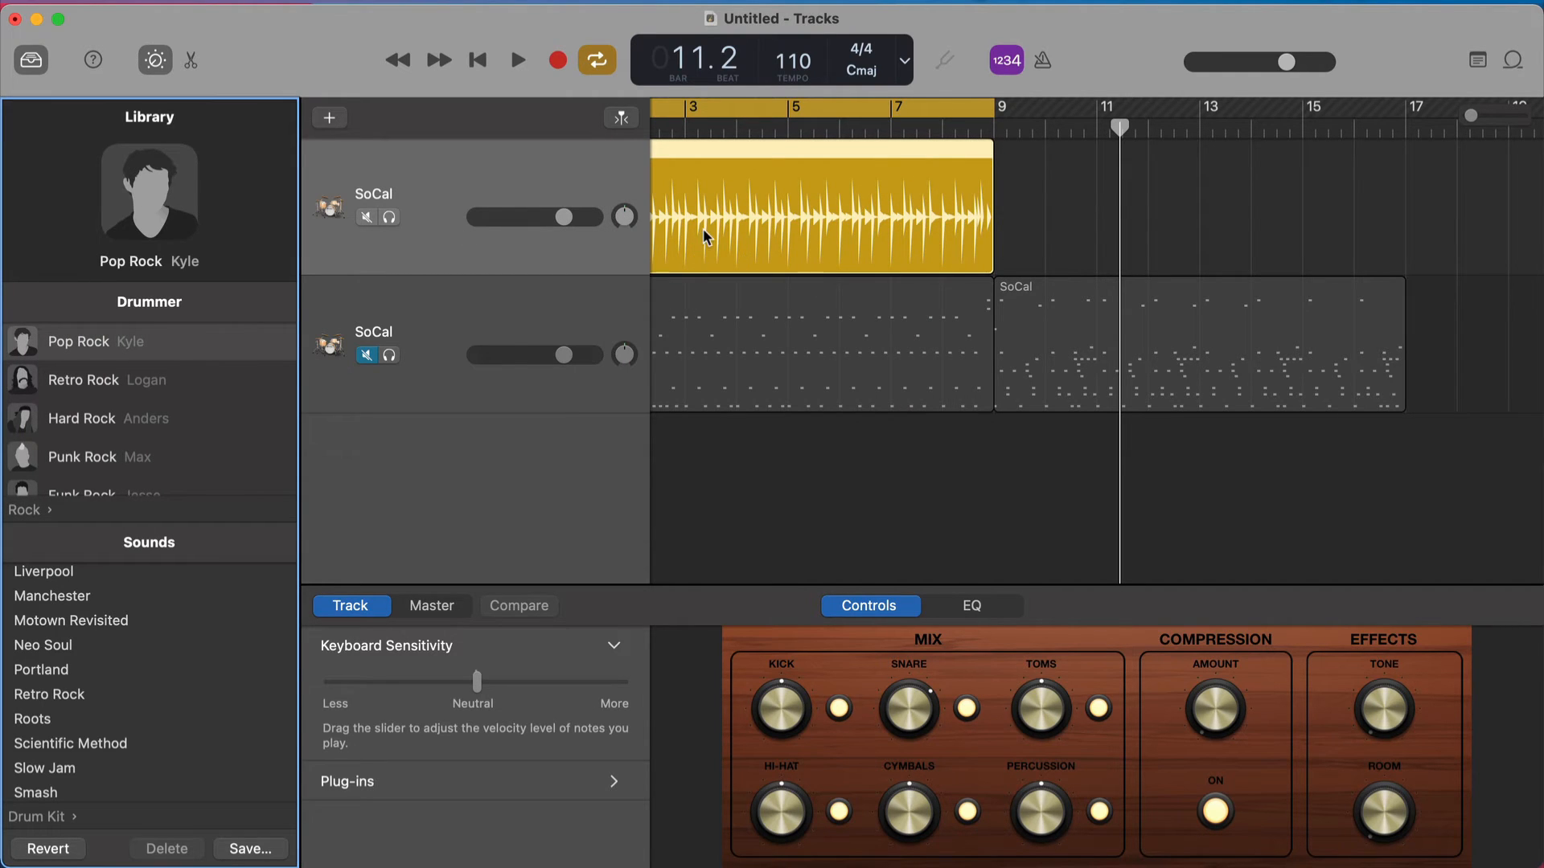
{"action": "key", "text": "space"}
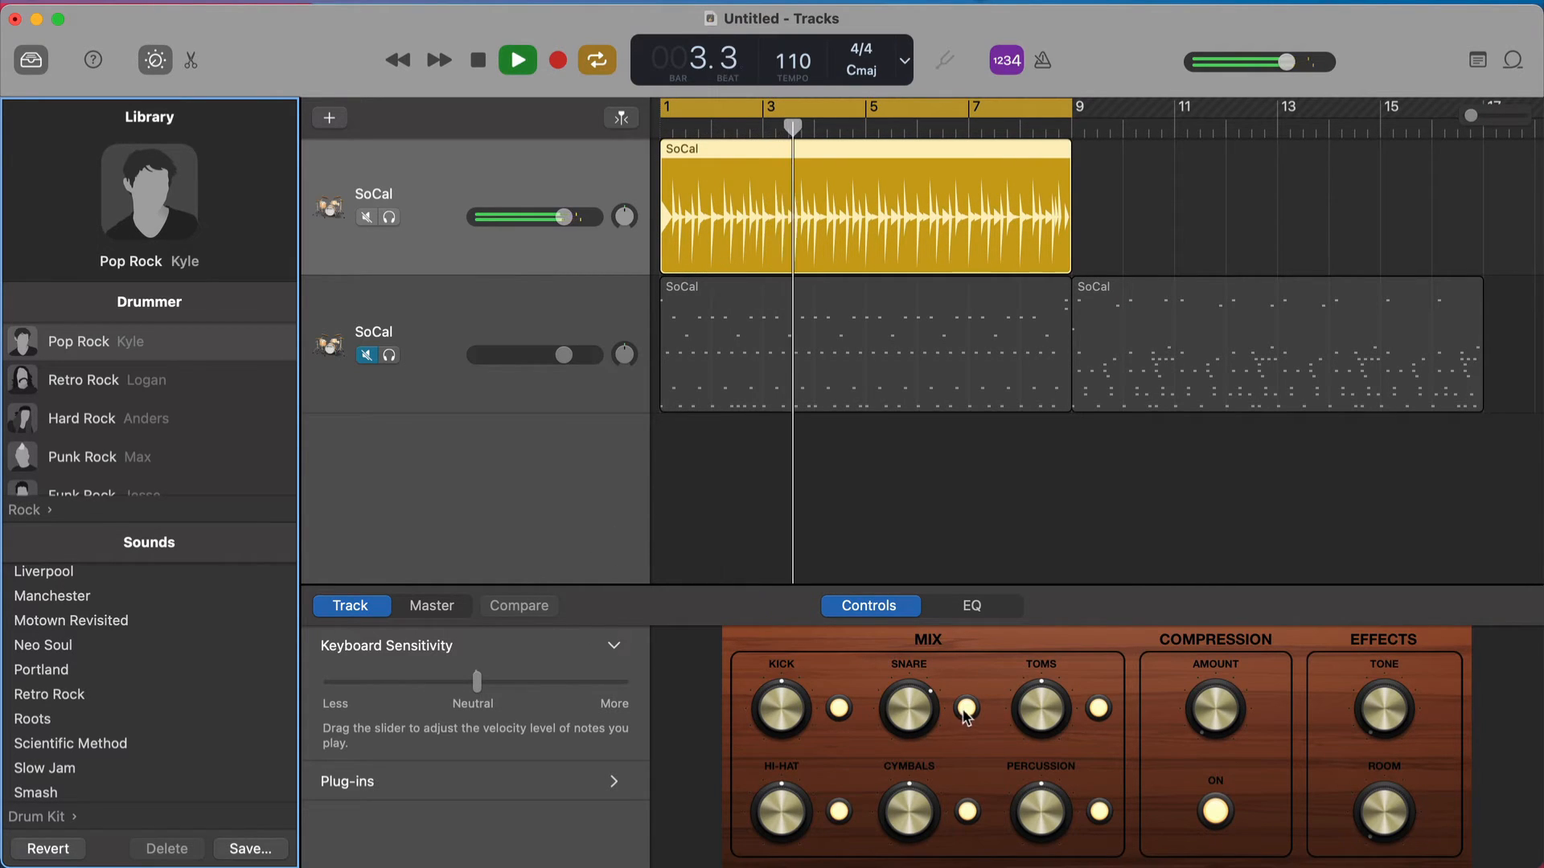
- Switch off the toms, percussion, cymbals and hi-hat in the drum mix, leaving the kick and snare playing
{"action": "left_click", "coordinate": [1099, 709]}
{"action": "left_click", "coordinate": [1098, 810]}
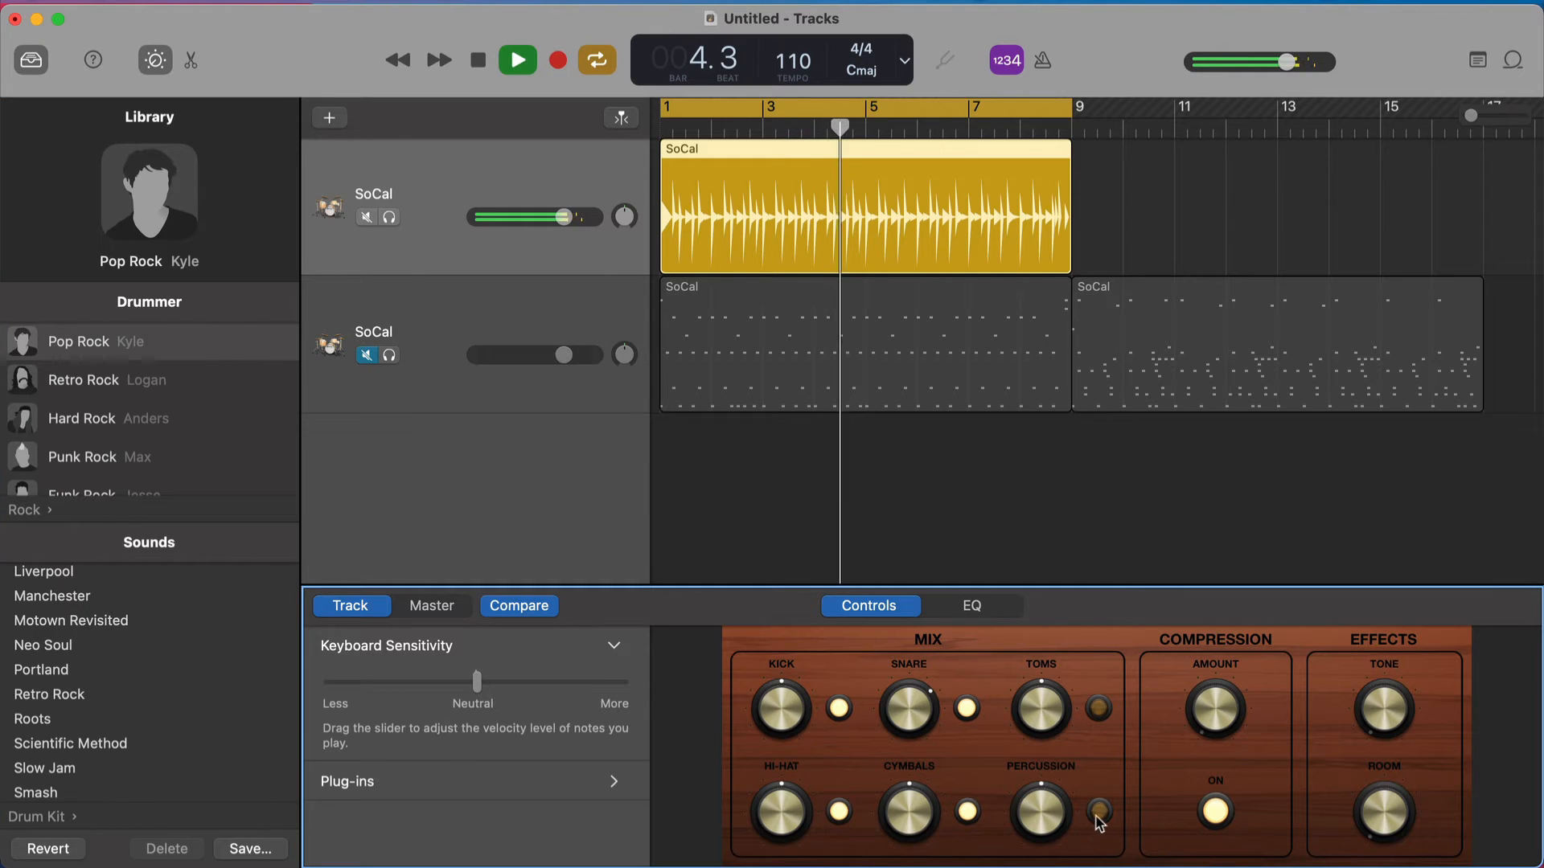
{"action": "left_click", "coordinate": [967, 810]}
{"action": "left_click", "coordinate": [838, 810]}
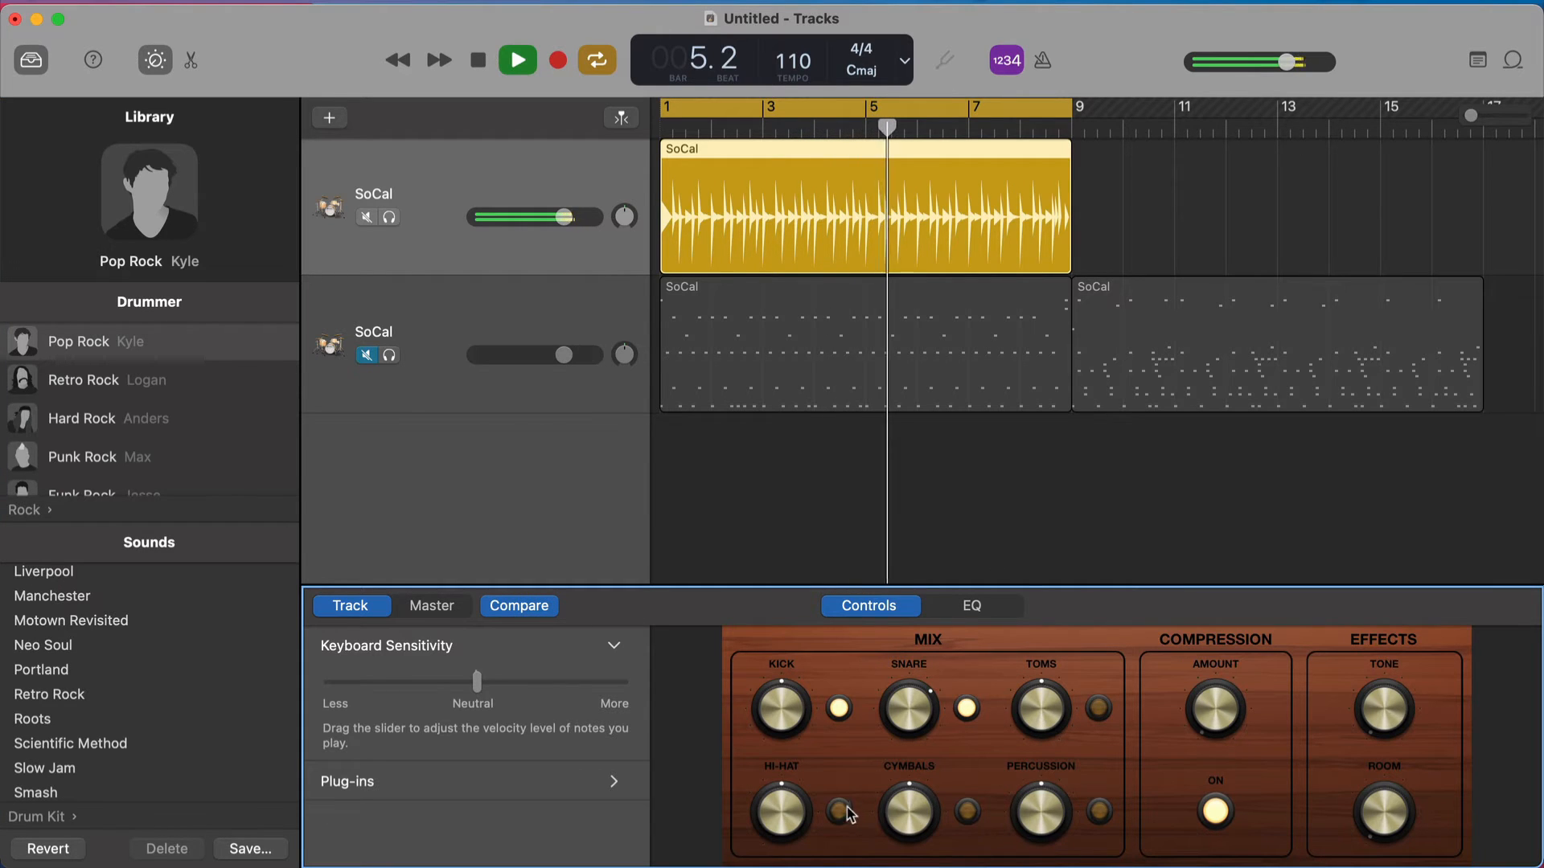
- Expand the drummer track's plug-ins in place of the keyboard sensitivity settings, stop playback and remove the Compressor plug-in
{"action": "left_click", "coordinate": [614, 645]}
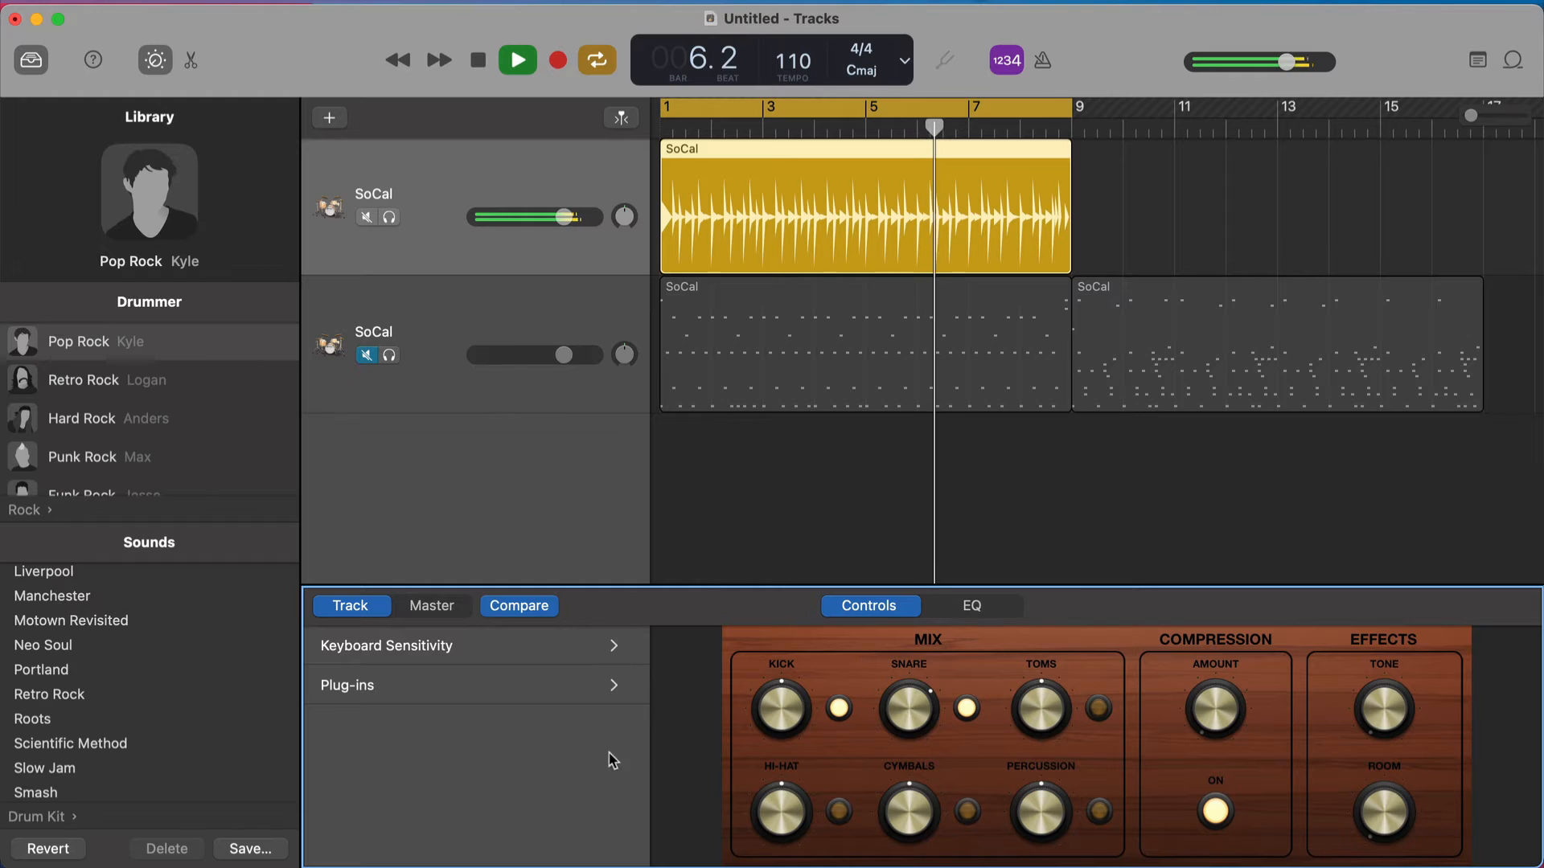
{"action": "left_click", "coordinate": [613, 685]}
{"action": "mouse_move", "coordinate": [586, 758]}
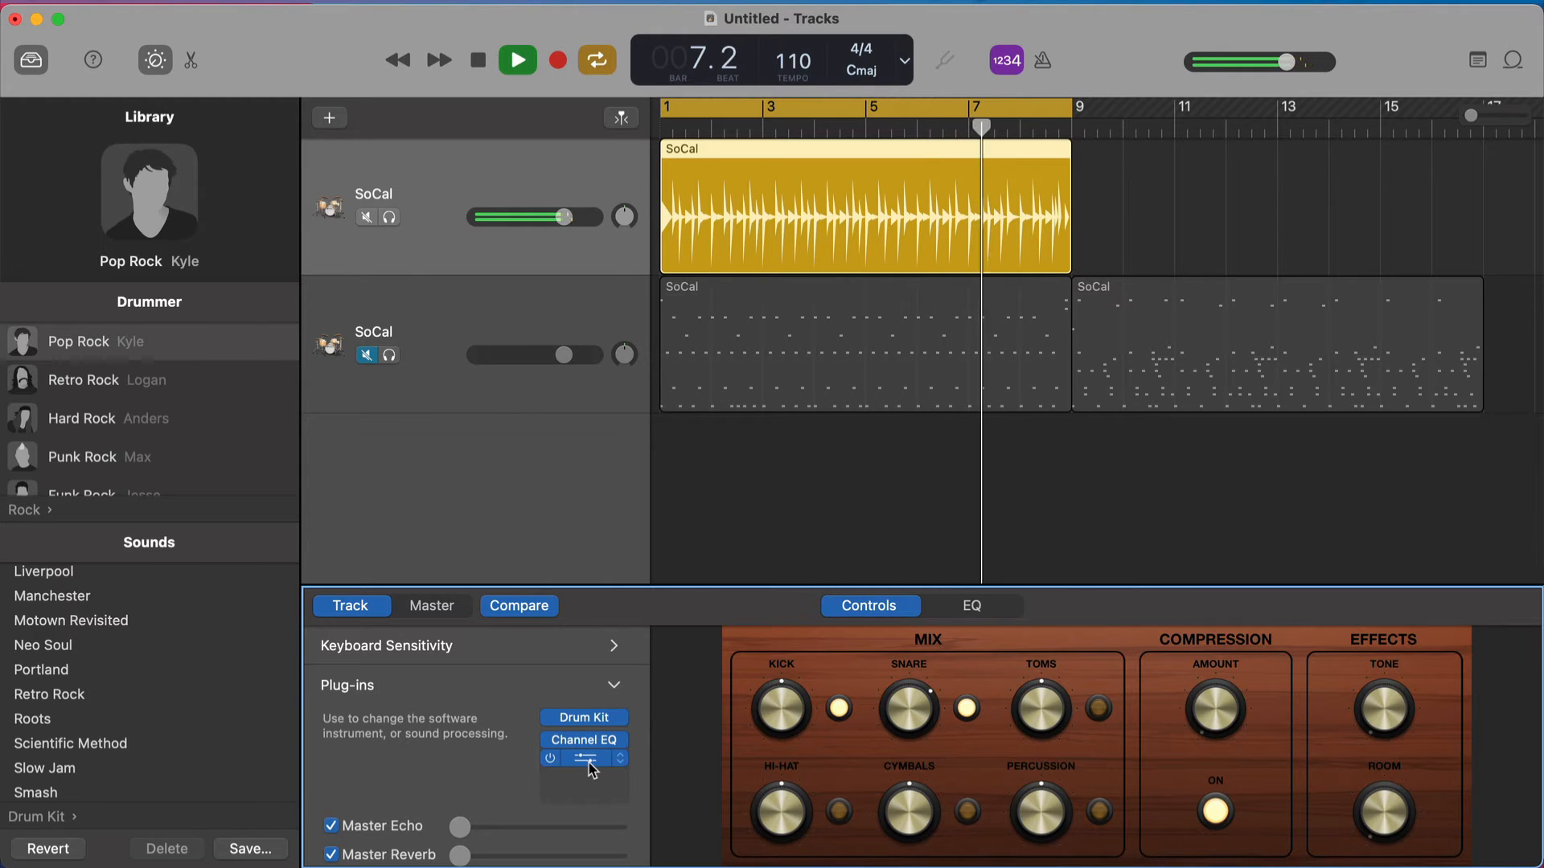
{"action": "key", "text": "space"}
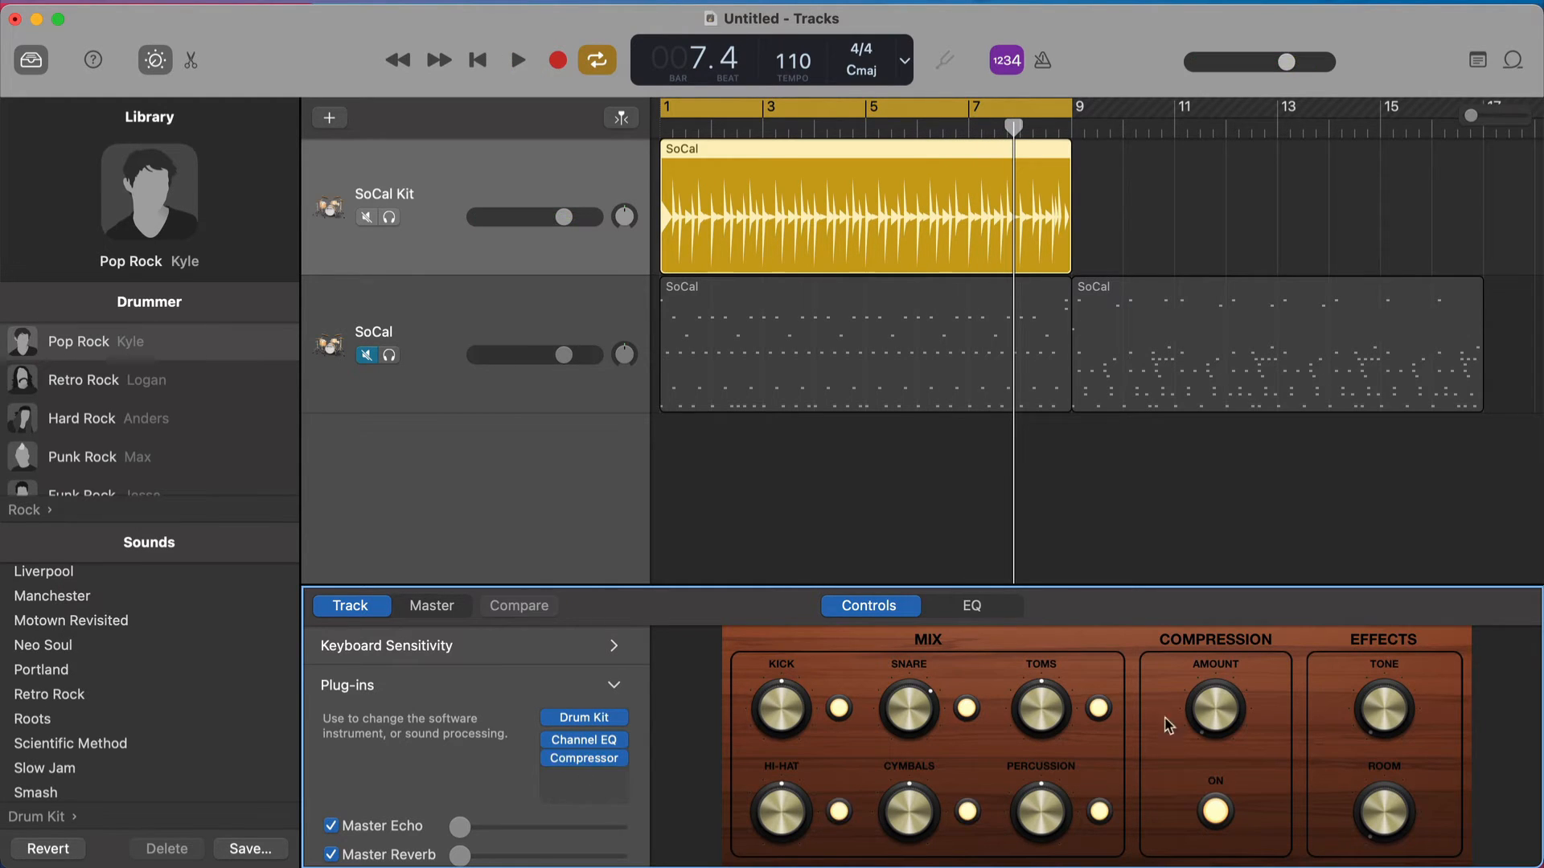
{"action": "key", "text": "b"}
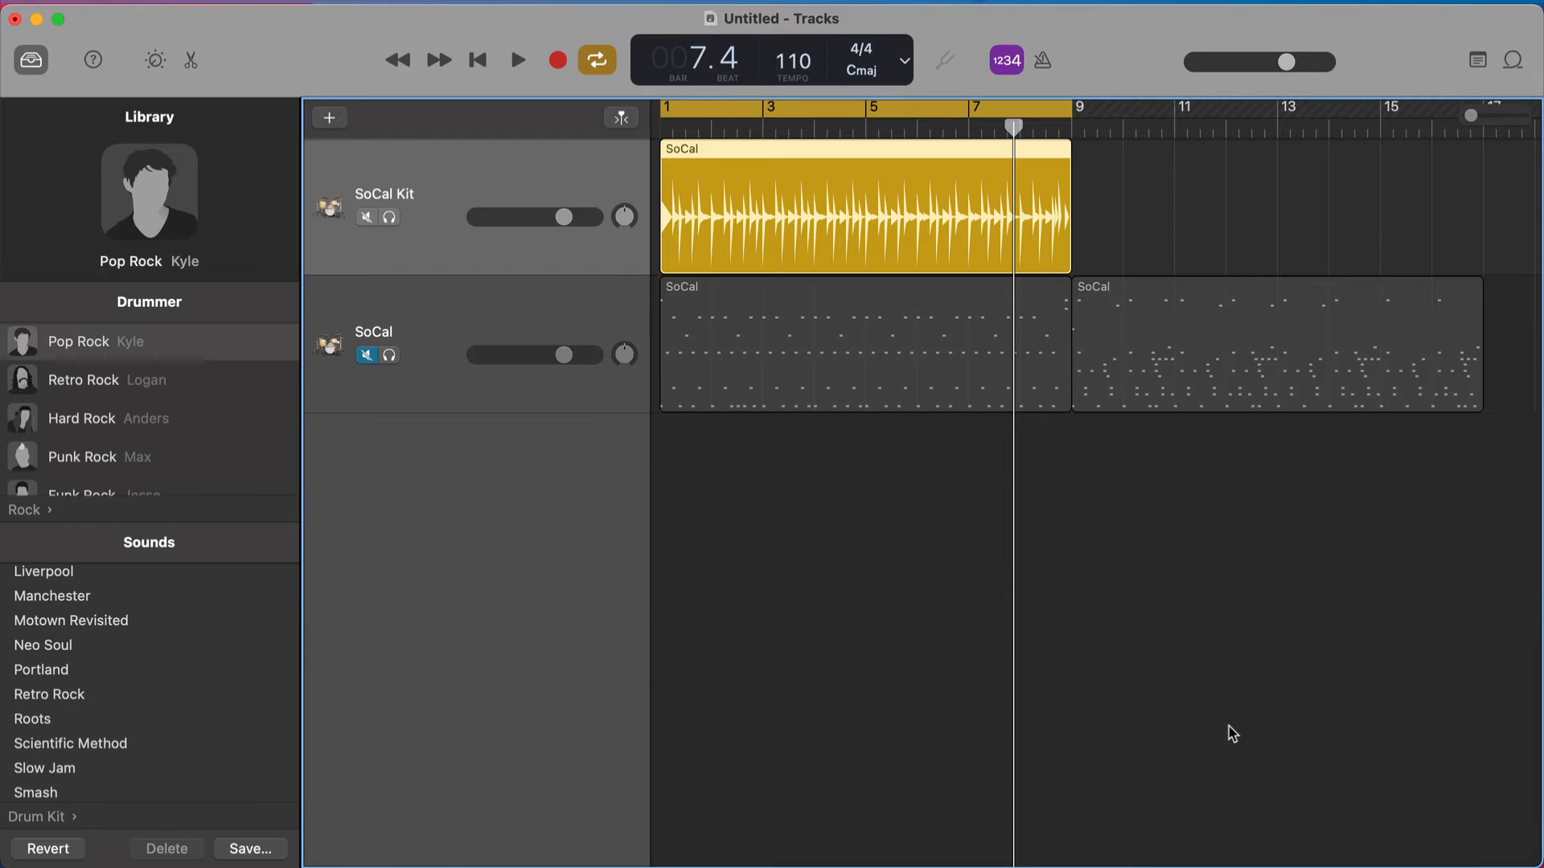
{"action": "key", "text": "b"}
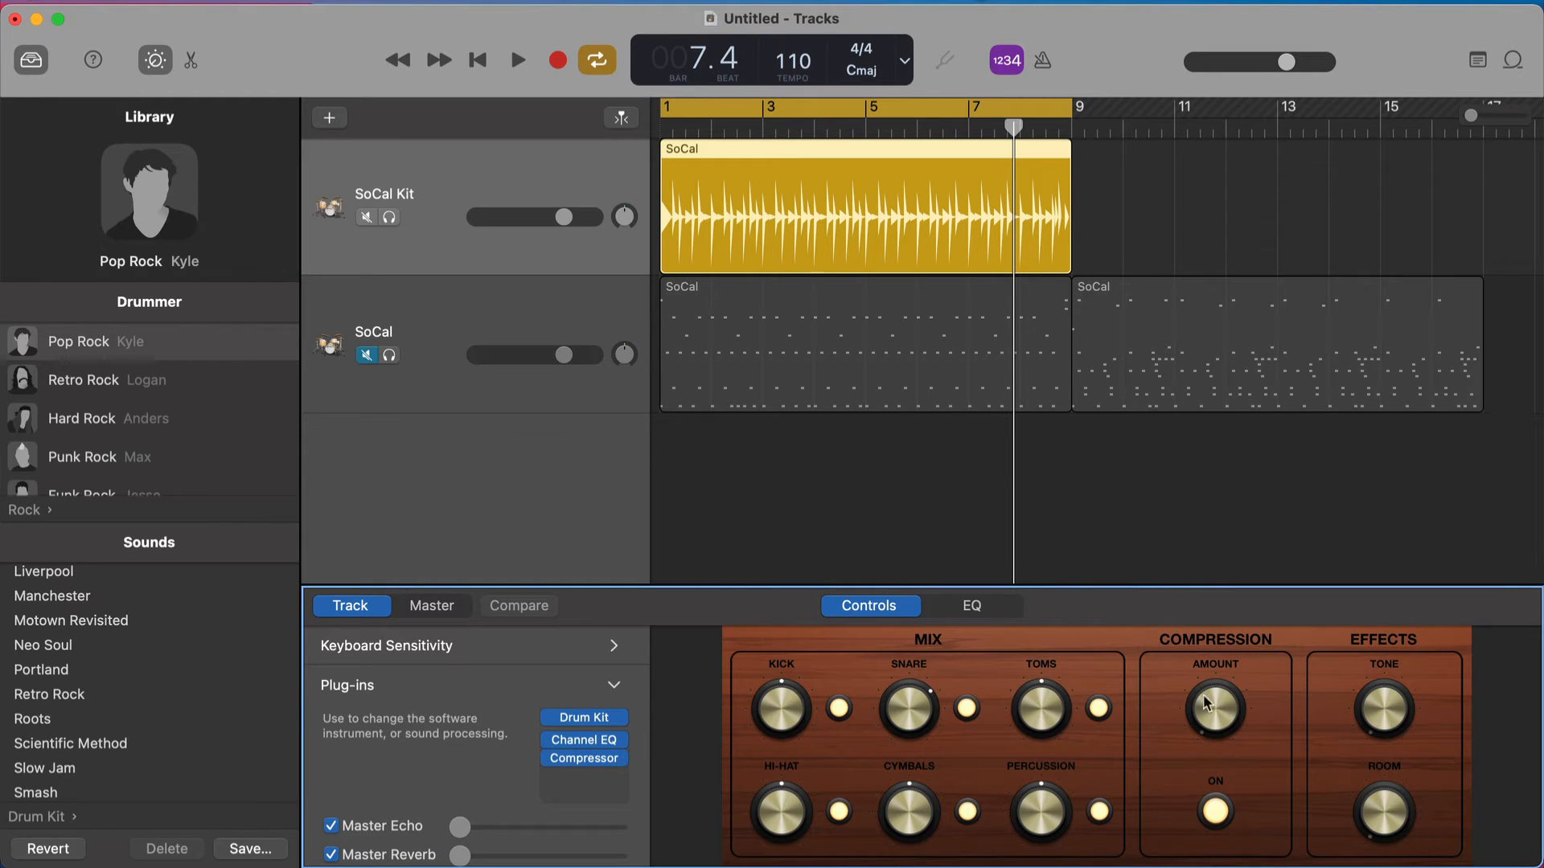
{"action": "left_click", "coordinate": [621, 759]}
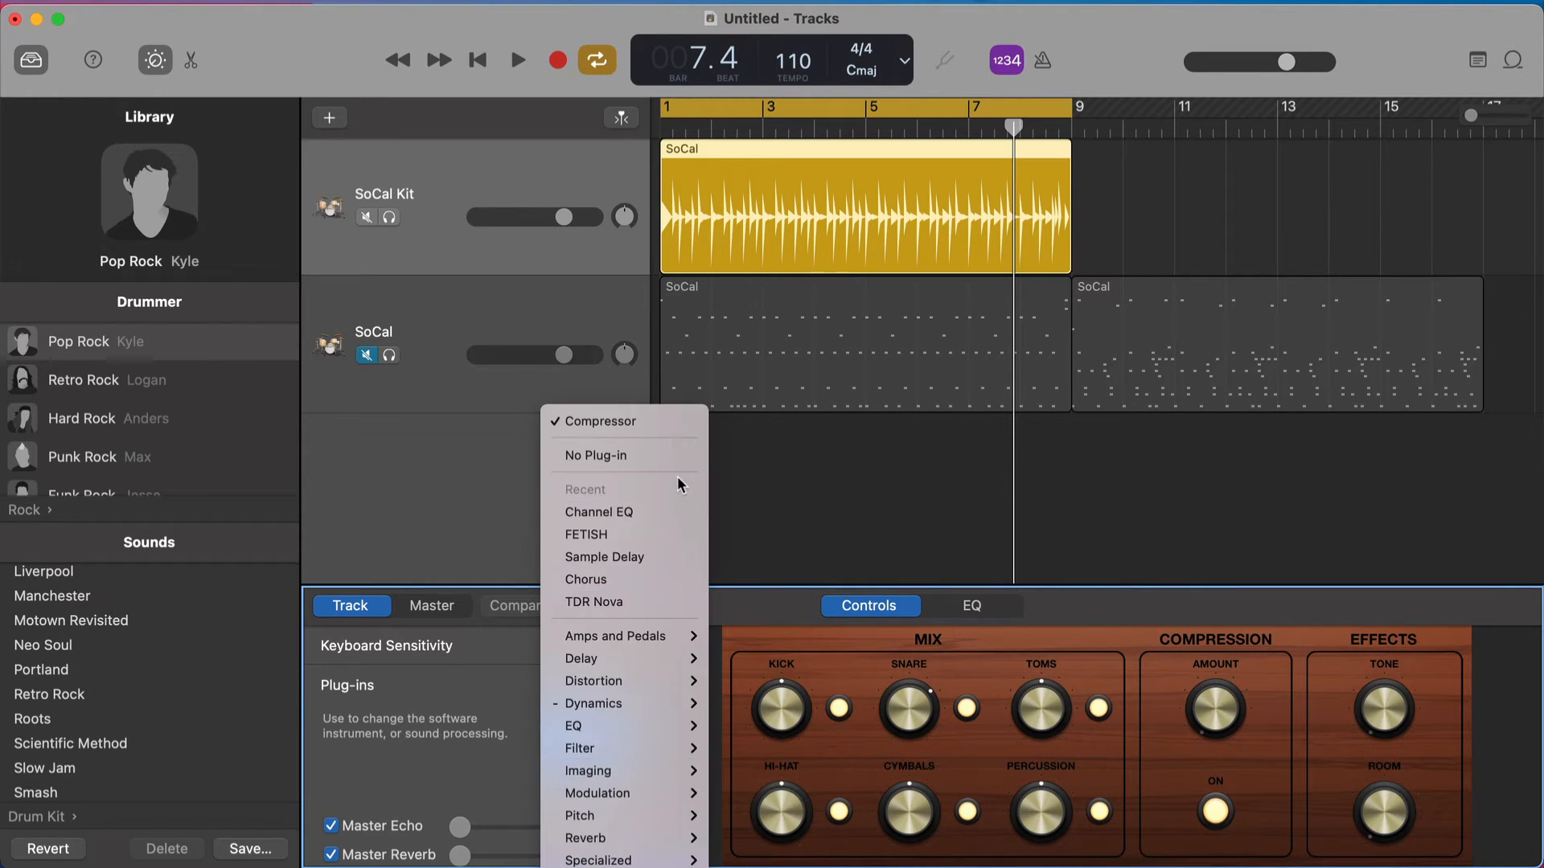
{"action": "left_click", "coordinate": [657, 457]}
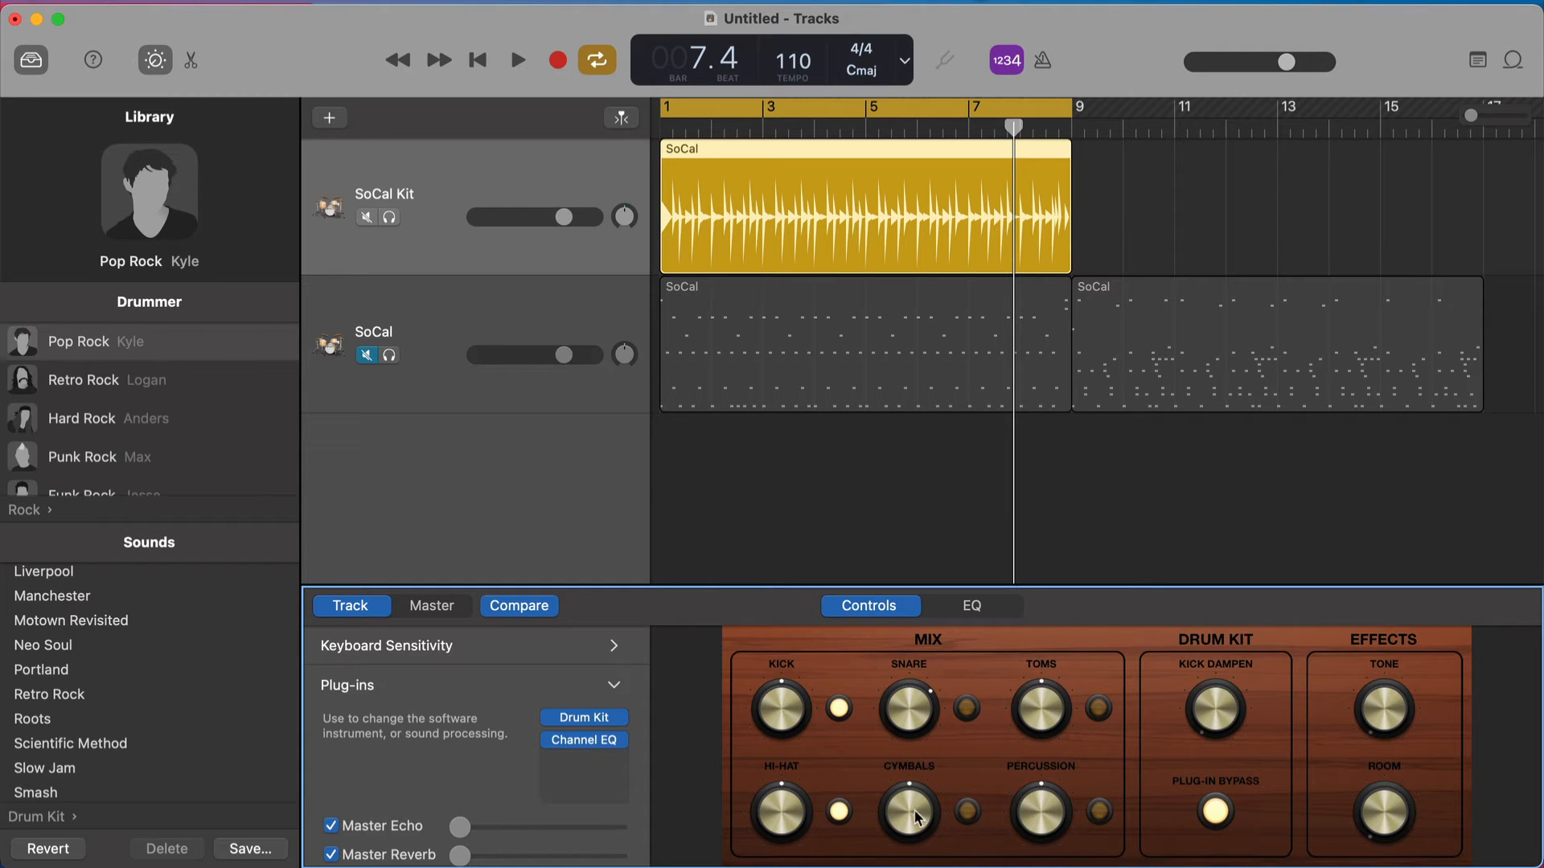
- Play the kick on its own, turn Kick Dampen to its maximum and replay from the start of the region
{"action": "key", "text": "space"}
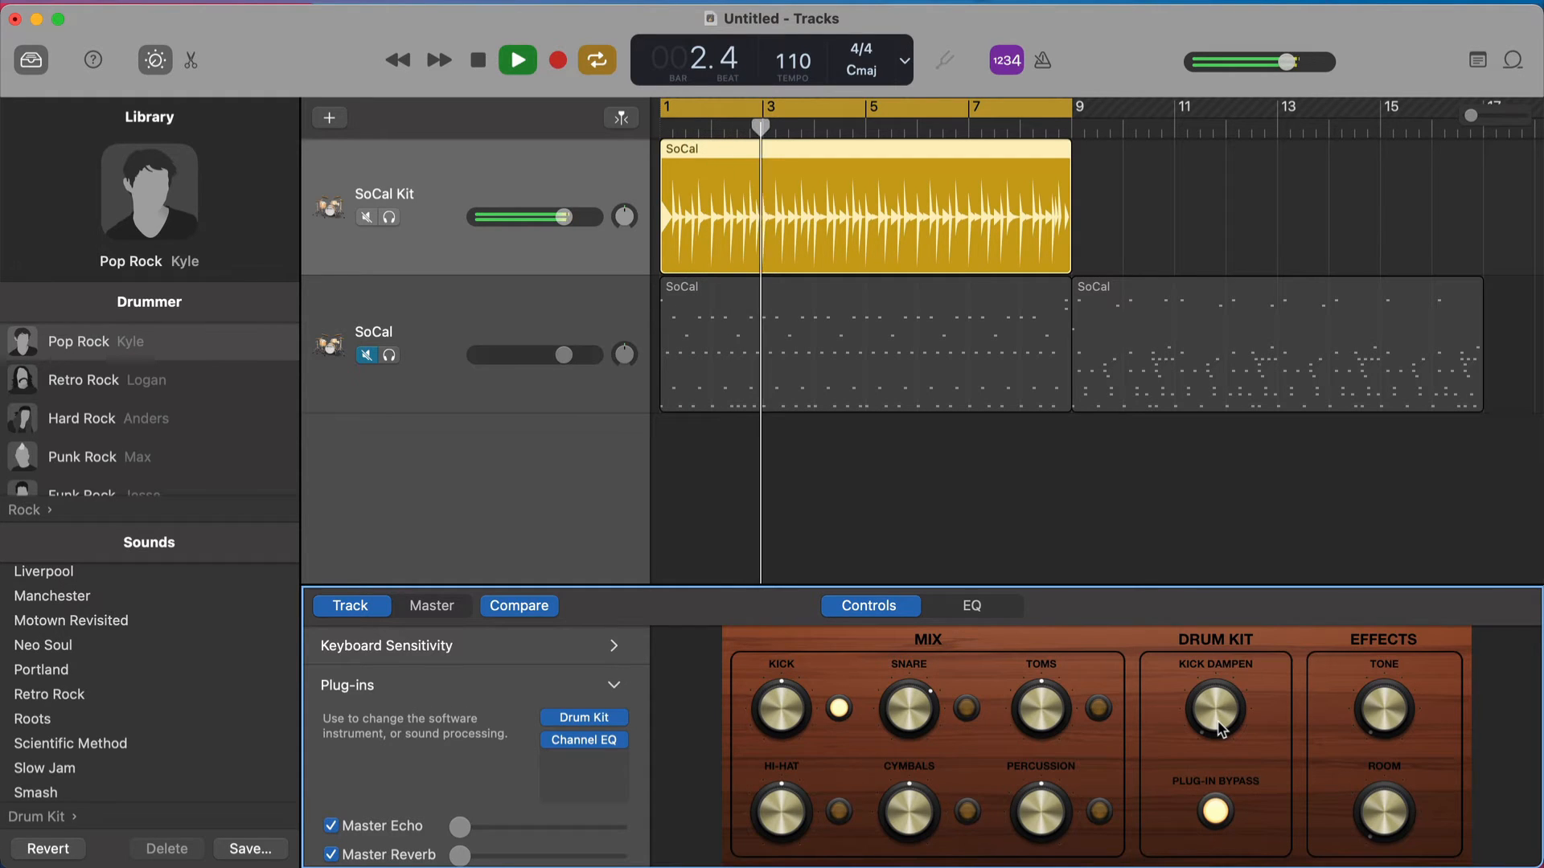
{"action": "key", "text": "space"}
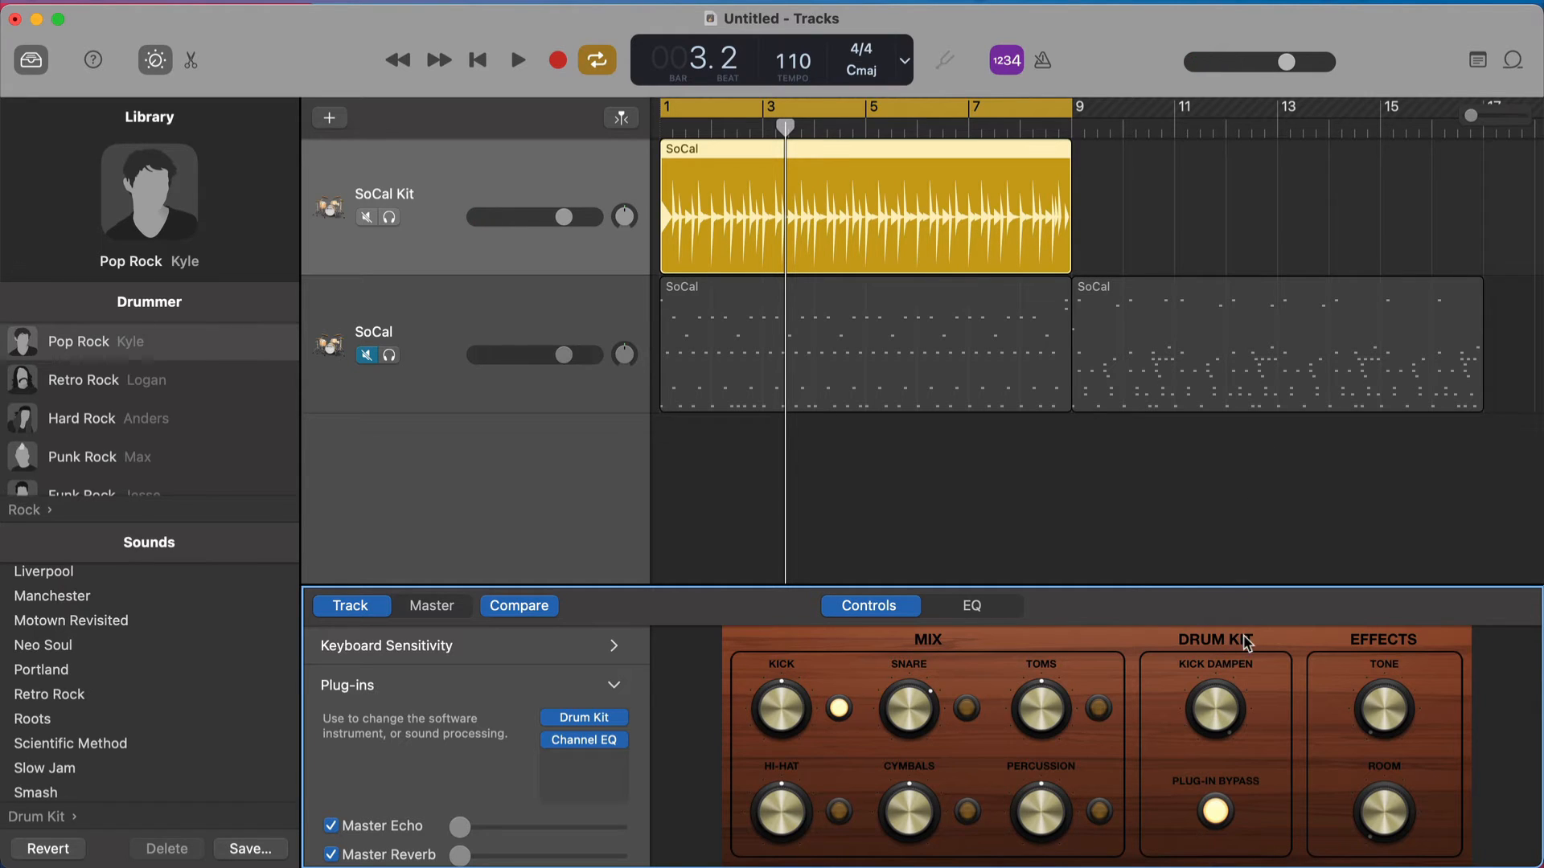
{"action": "key", "text": "Return"}
{"action": "key", "text": "space"}
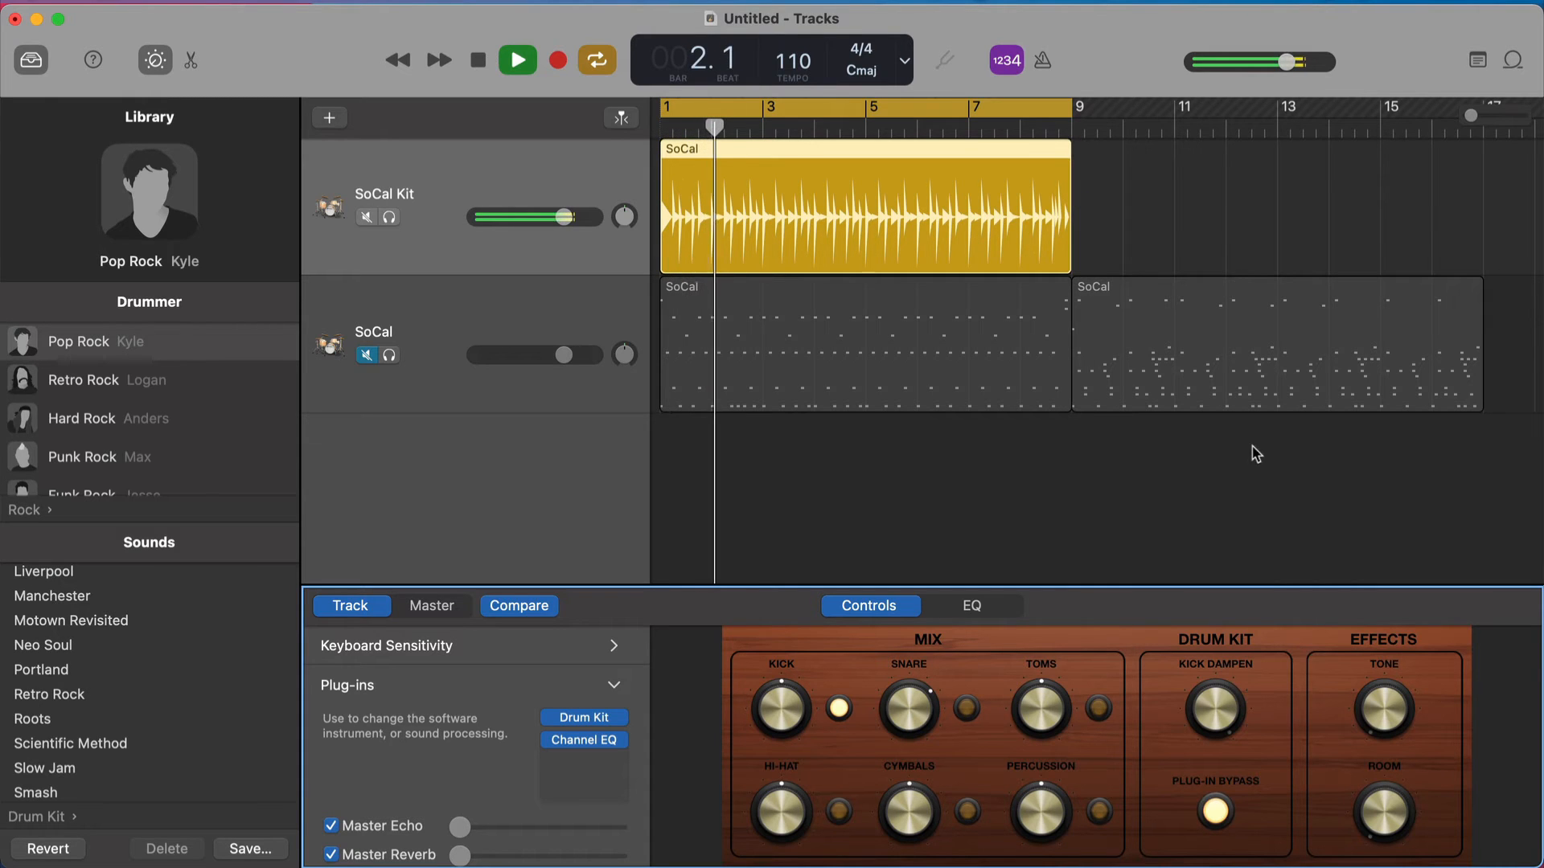
- Switch the other drum pieces back on and play the full kit with the dampened kick
{"action": "key", "text": "space"}
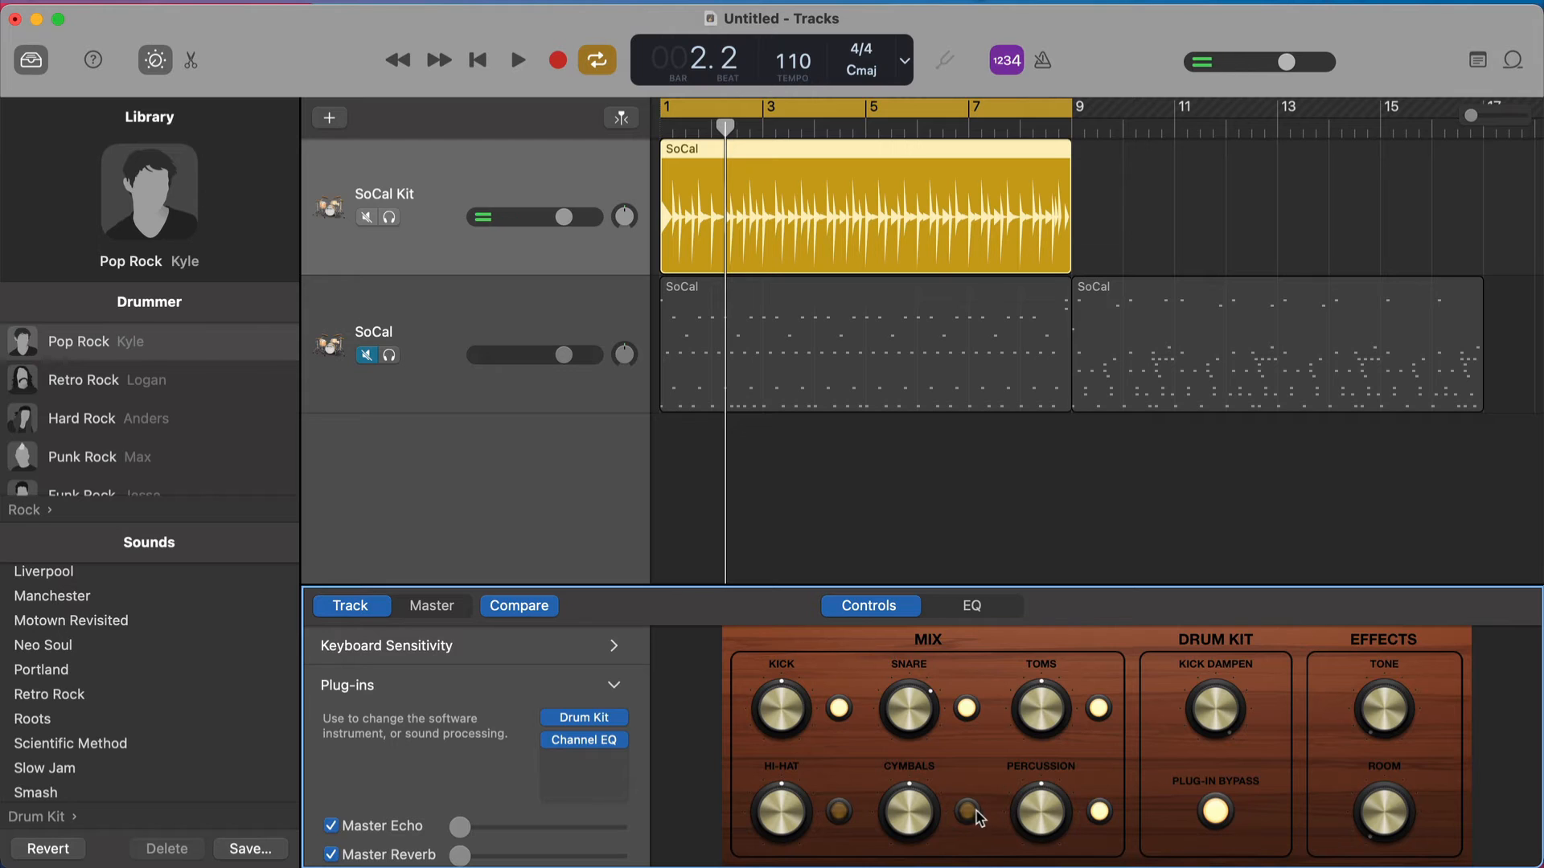
{"action": "key", "text": "space"}
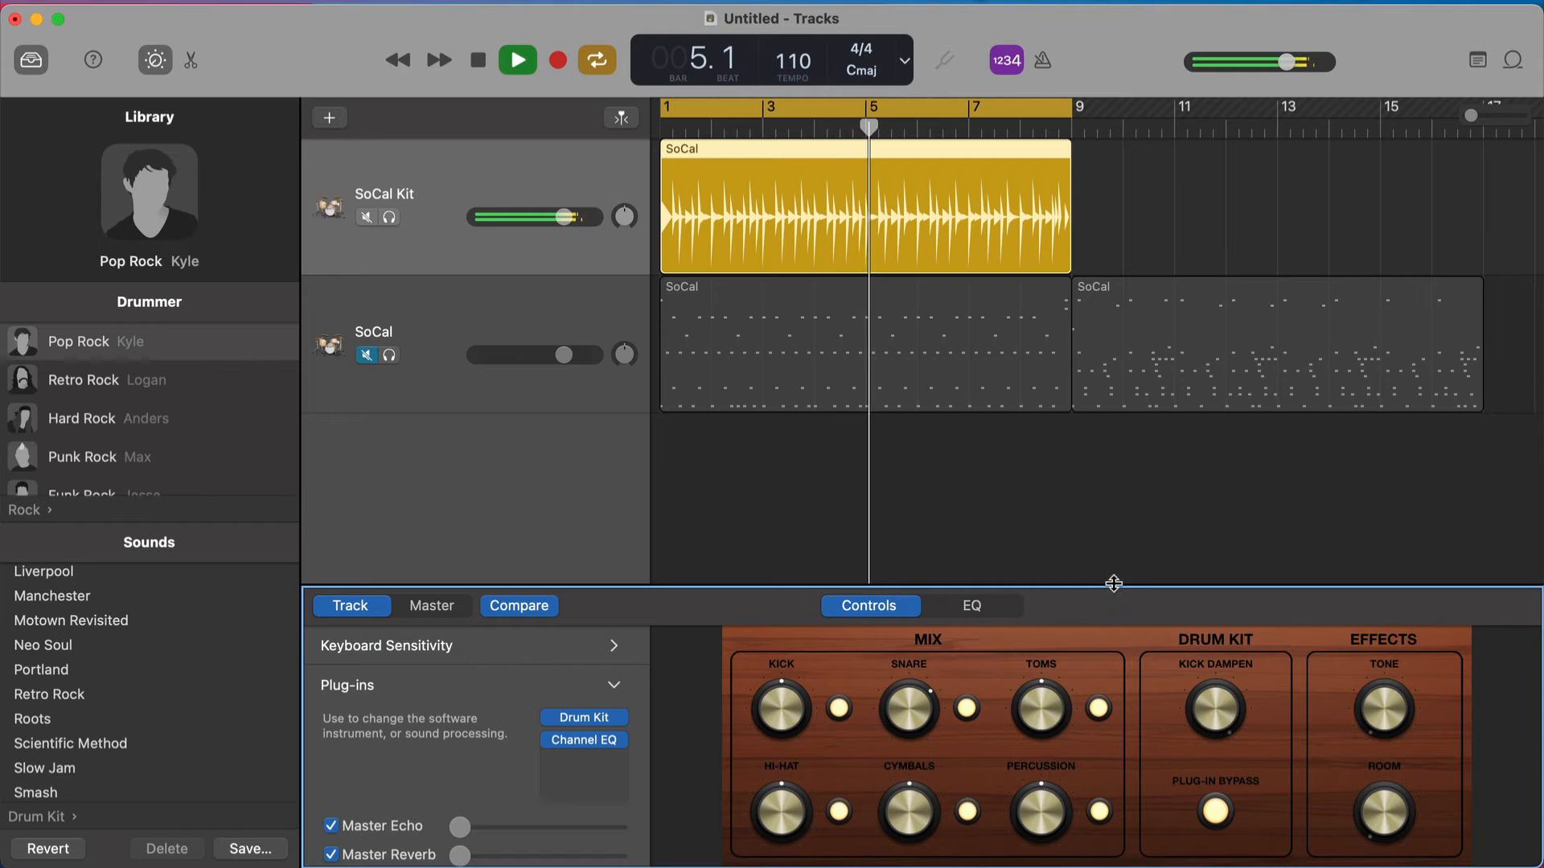
{"action": "key", "text": "space"}
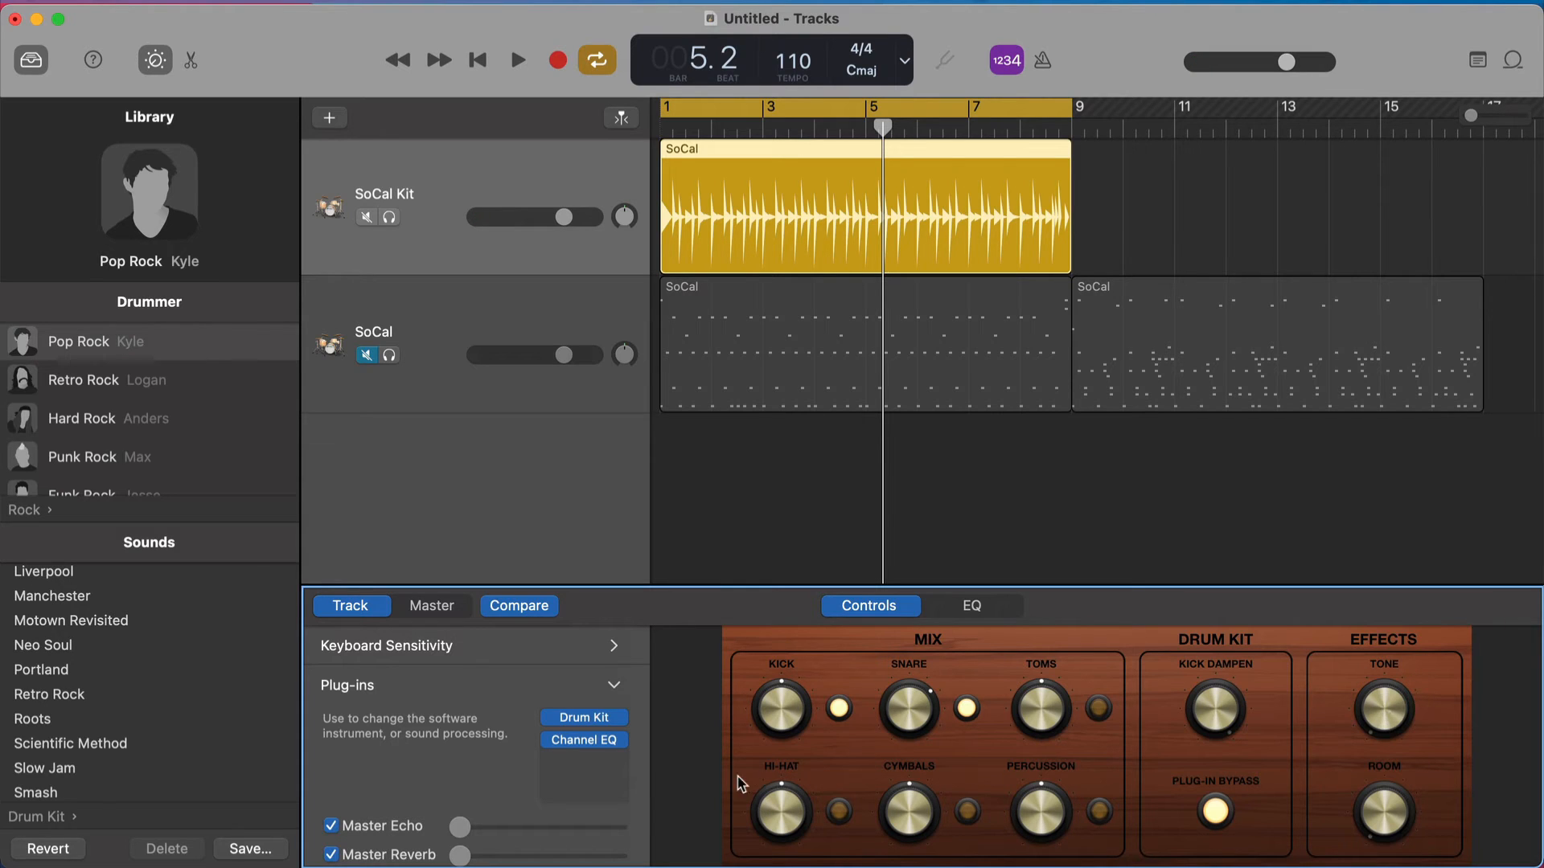
- Remove the Channel EQ plug-in from the drummer track's plug-in list
{"action": "left_click", "coordinate": [625, 749]}
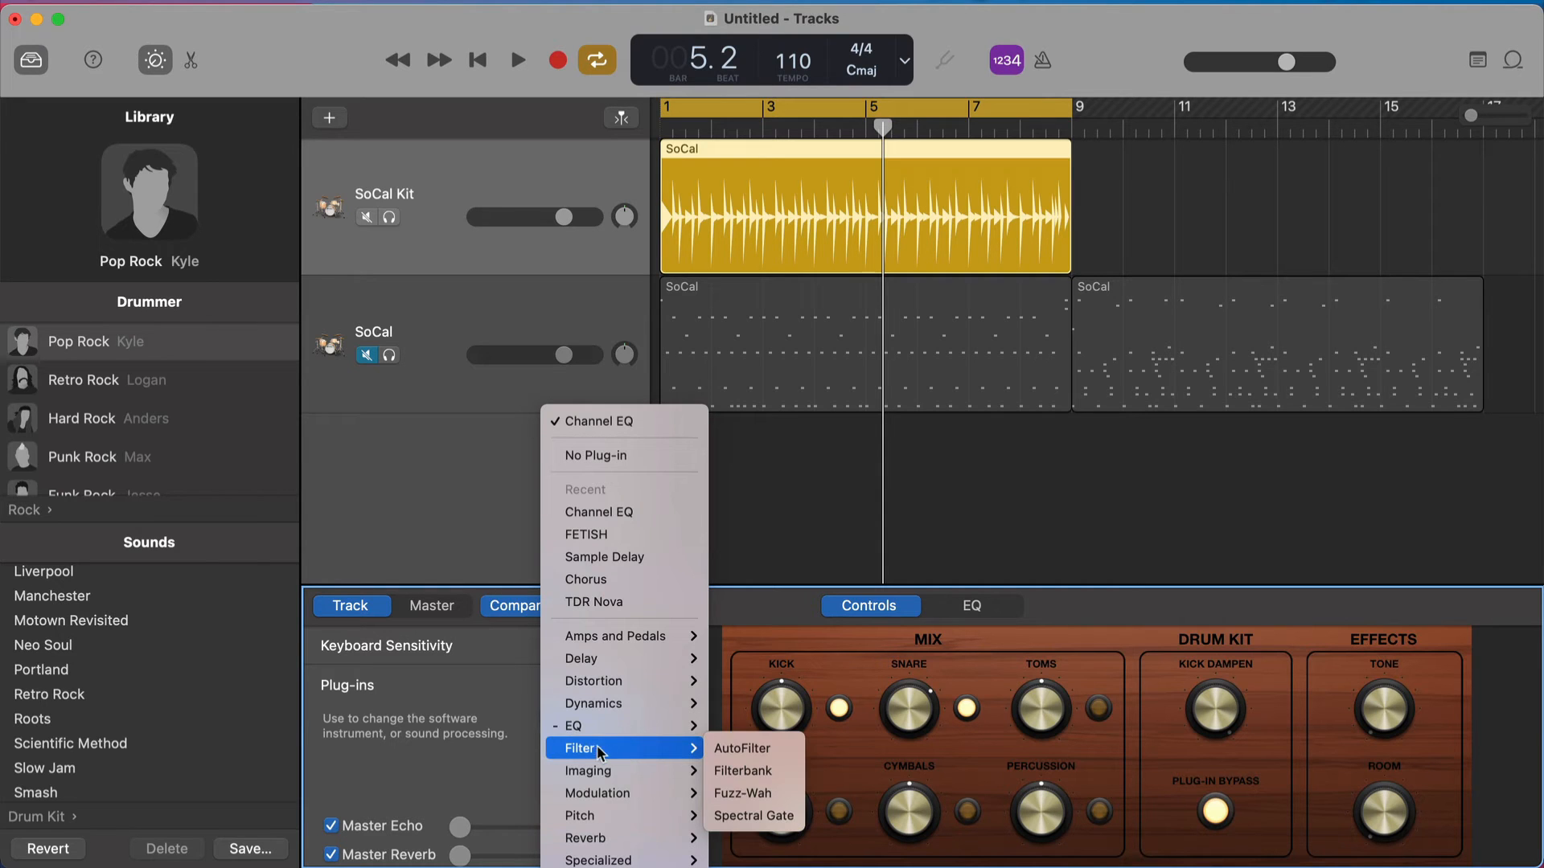
{"action": "left_click", "coordinate": [599, 723]}
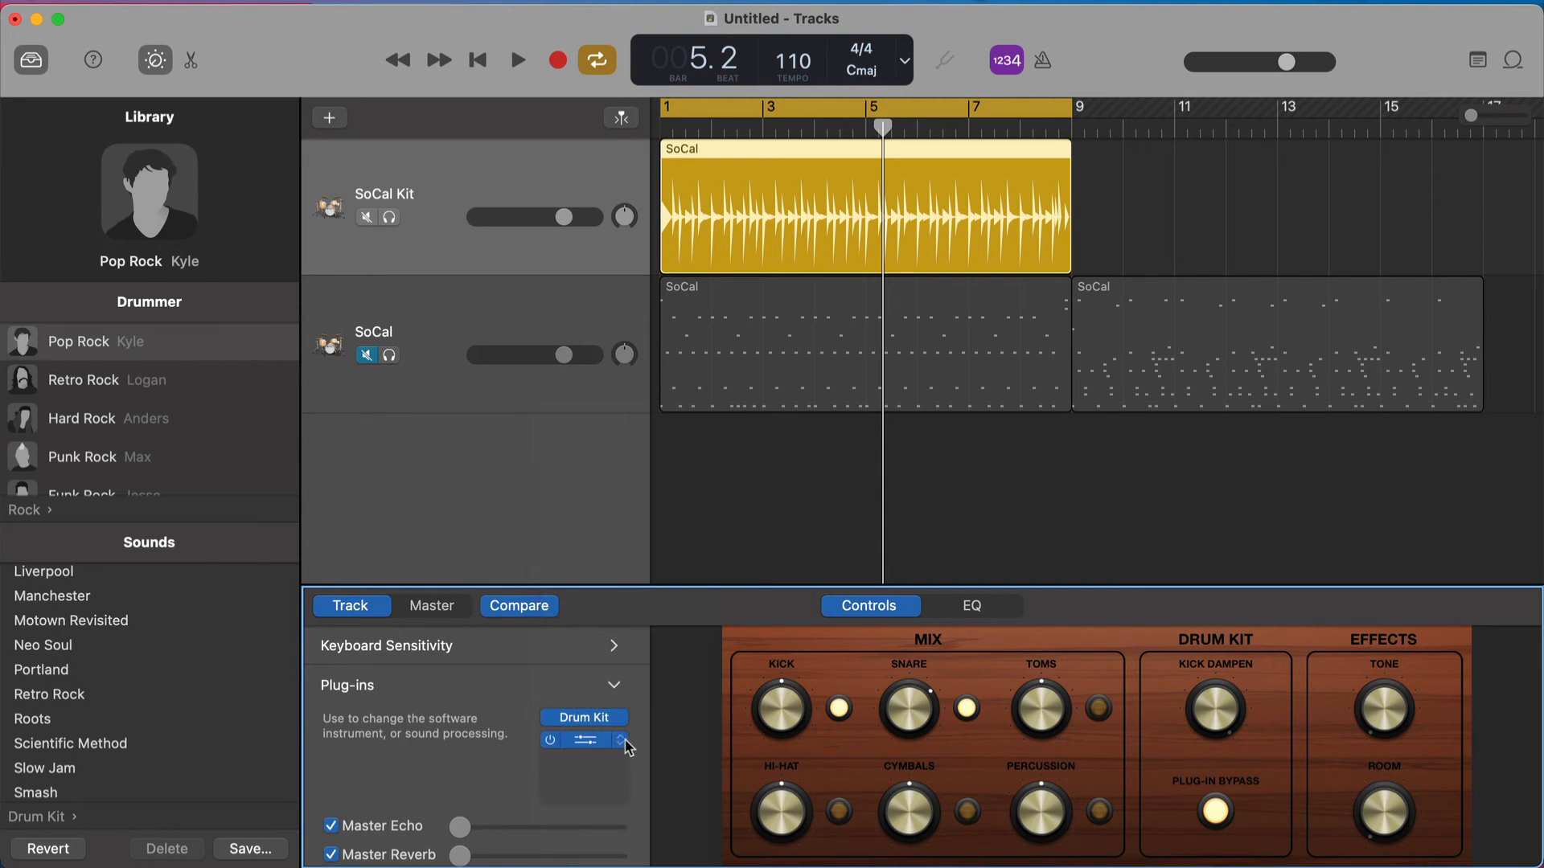
{"action": "left_click", "coordinate": [625, 740]}
{"action": "left_click", "coordinate": [625, 457]}
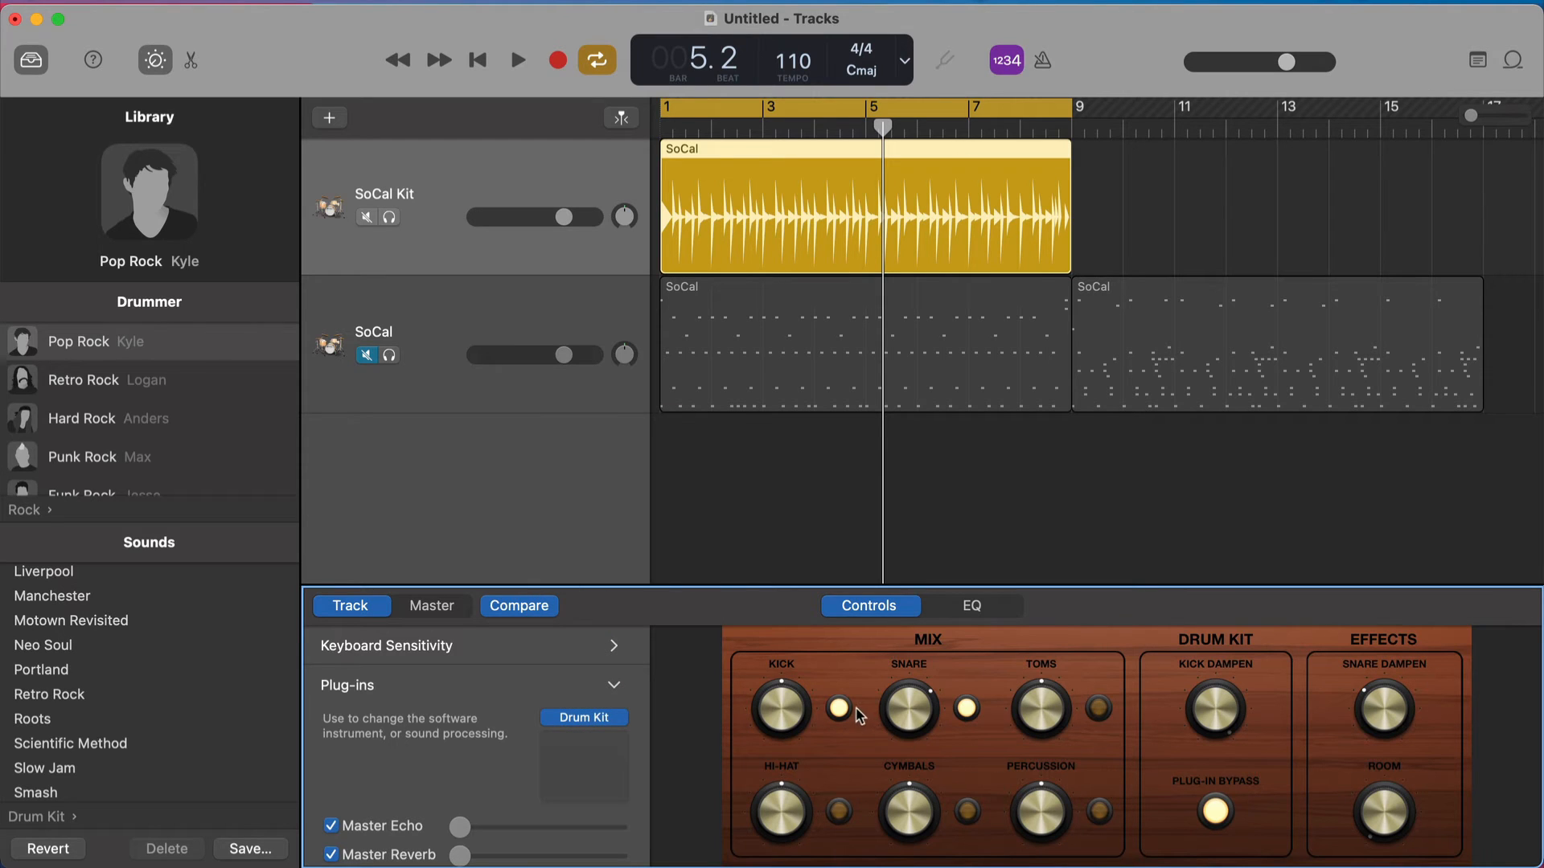
- Play the isolated snare, trying Snare Dampen at its minimum before setting it to its maximum
{"action": "key", "text": "space"}
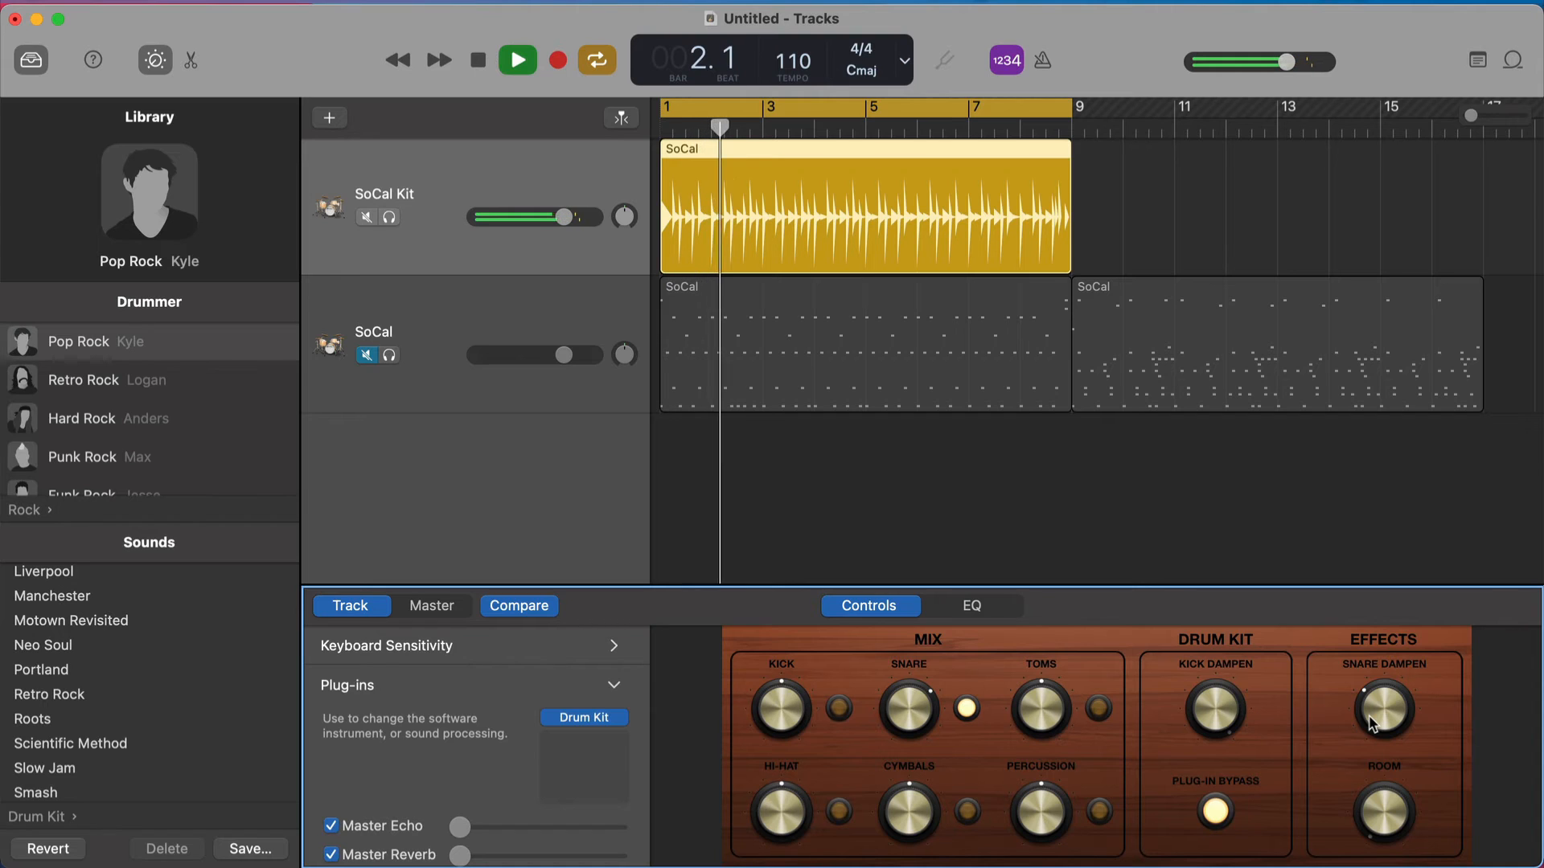
{"action": "left_click_drag", "start_coordinate": [1369, 721], "coordinate": [1354, 841]}
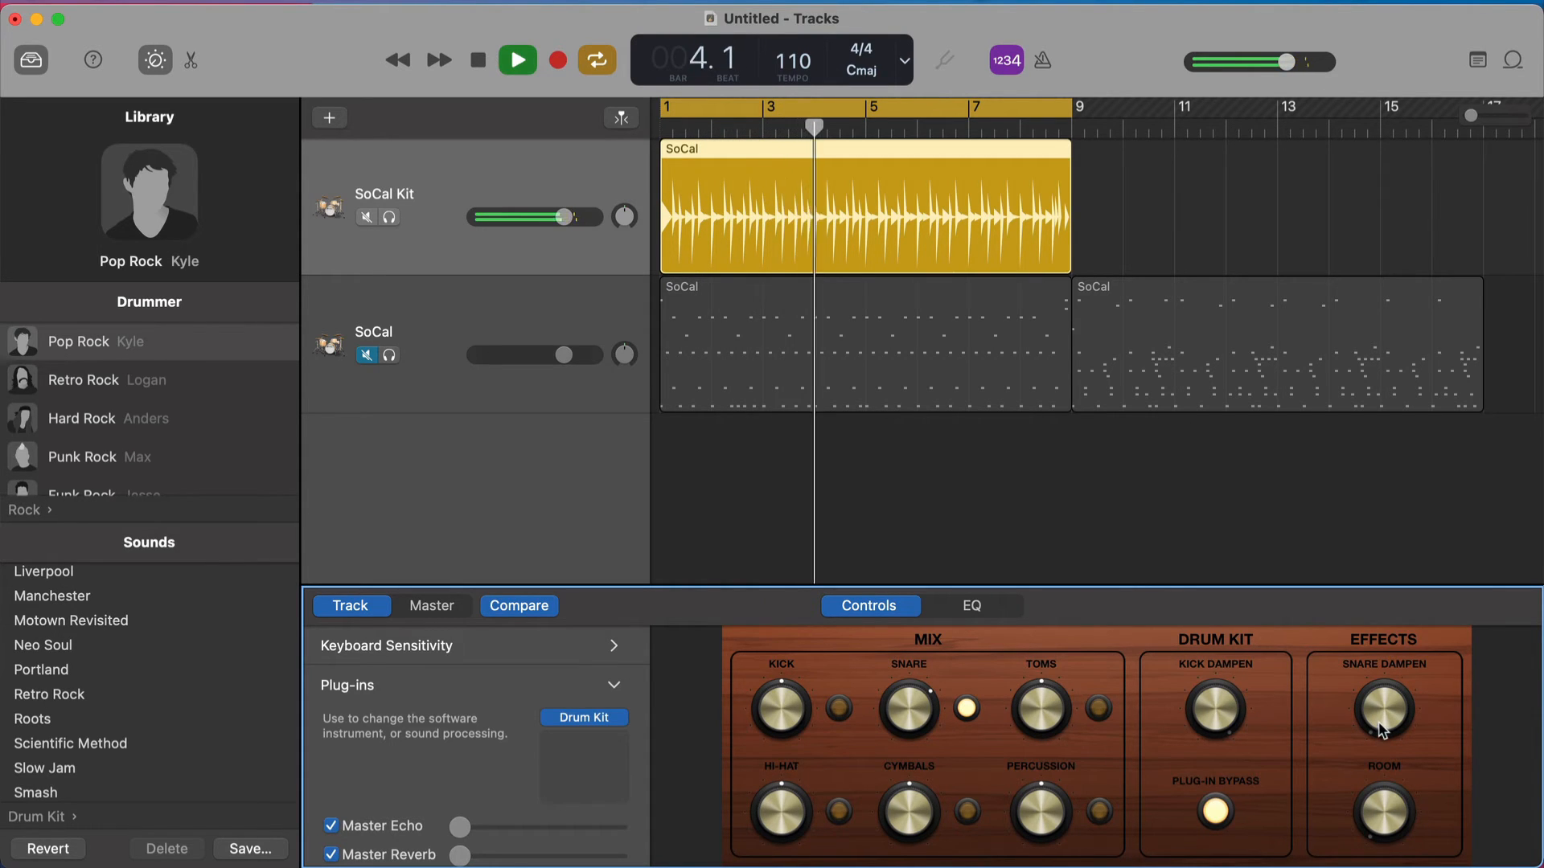
{"action": "left_click_drag", "start_coordinate": [1381, 729], "coordinate": [1400, 483]}
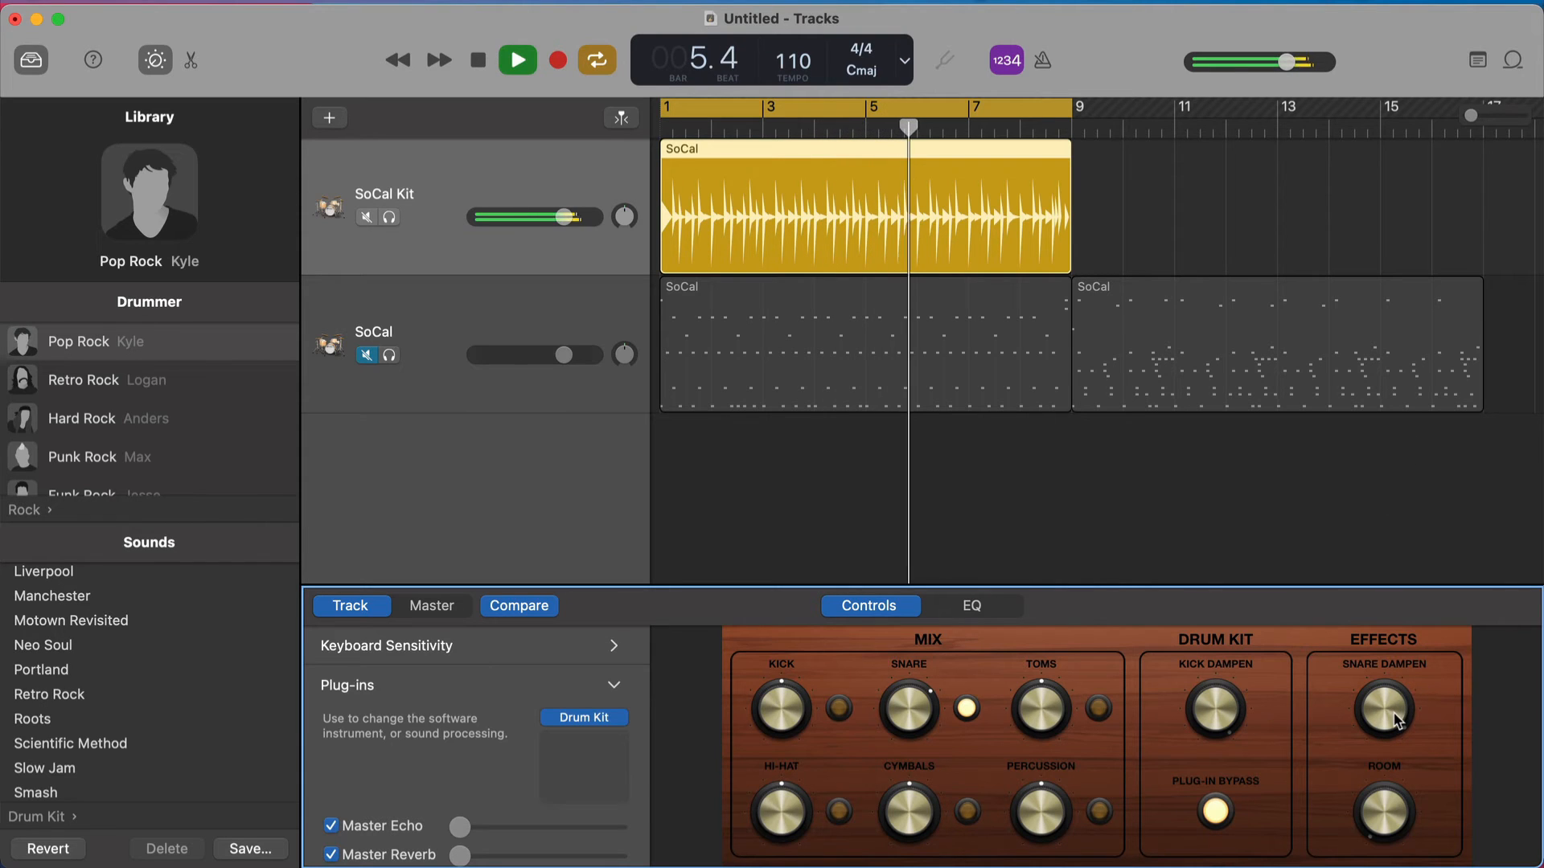
- Switch the toms, percussion, cymbals, hi-hat and kick back on in the drum mix
{"action": "left_click", "coordinate": [1096, 709]}
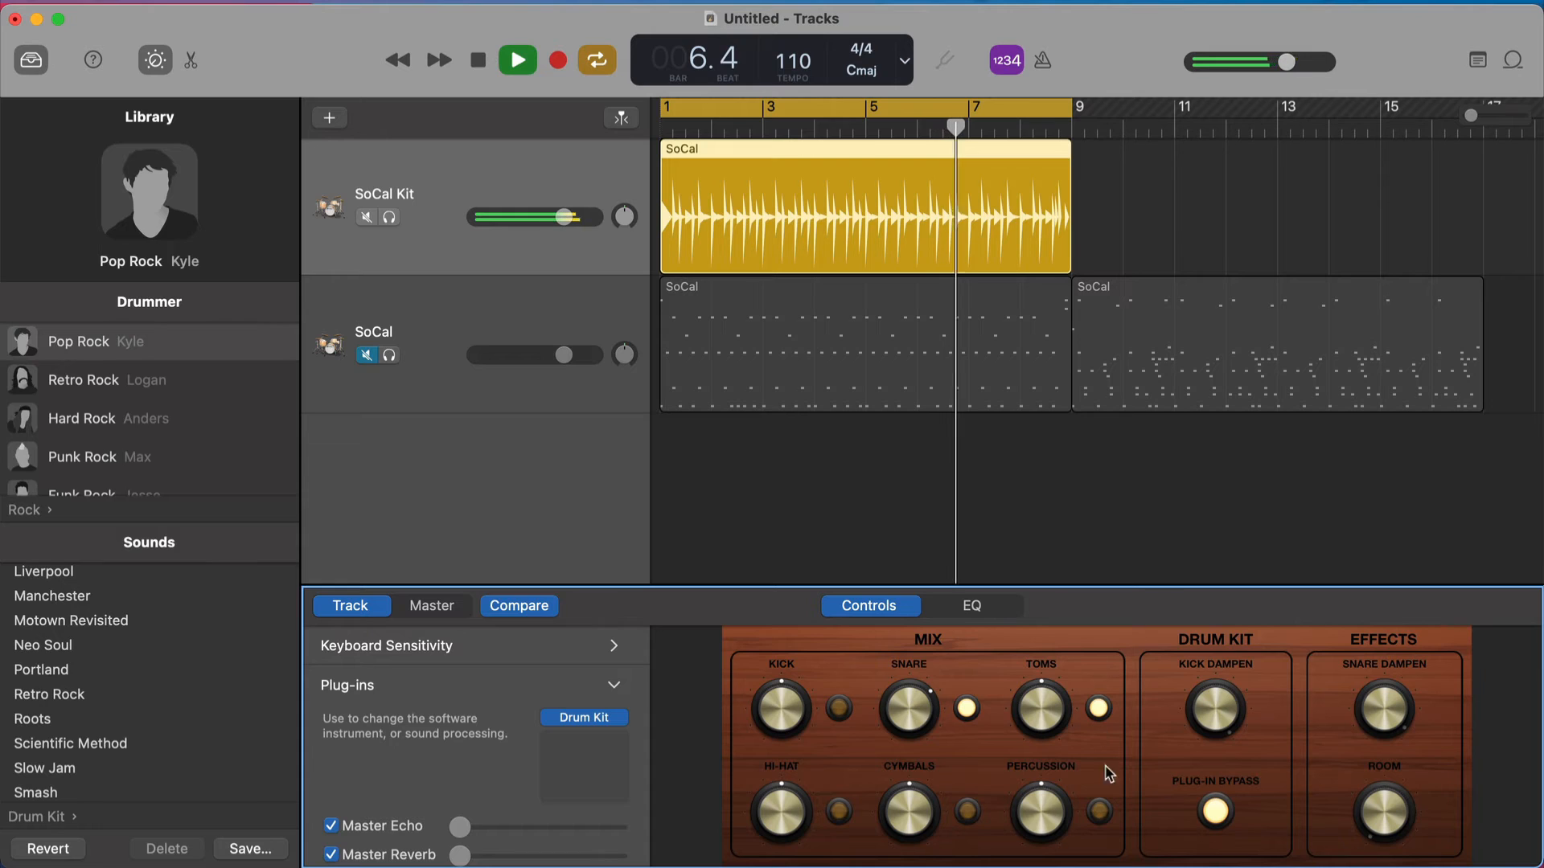
{"action": "left_click", "coordinate": [1099, 810]}
{"action": "left_click", "coordinate": [968, 811]}
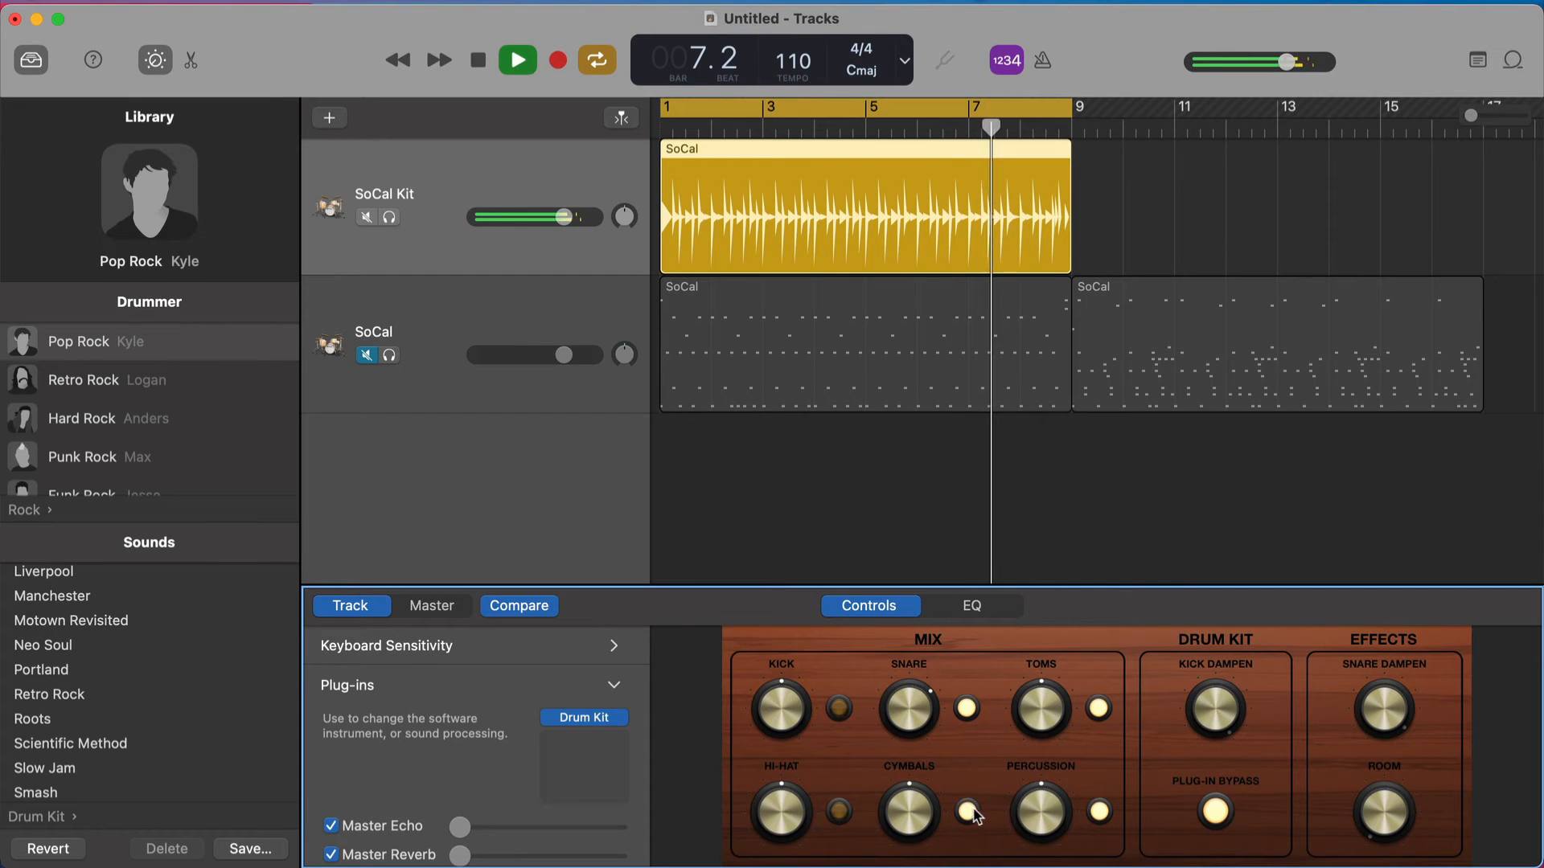
{"action": "left_click", "coordinate": [841, 814]}
{"action": "left_click", "coordinate": [840, 711]}
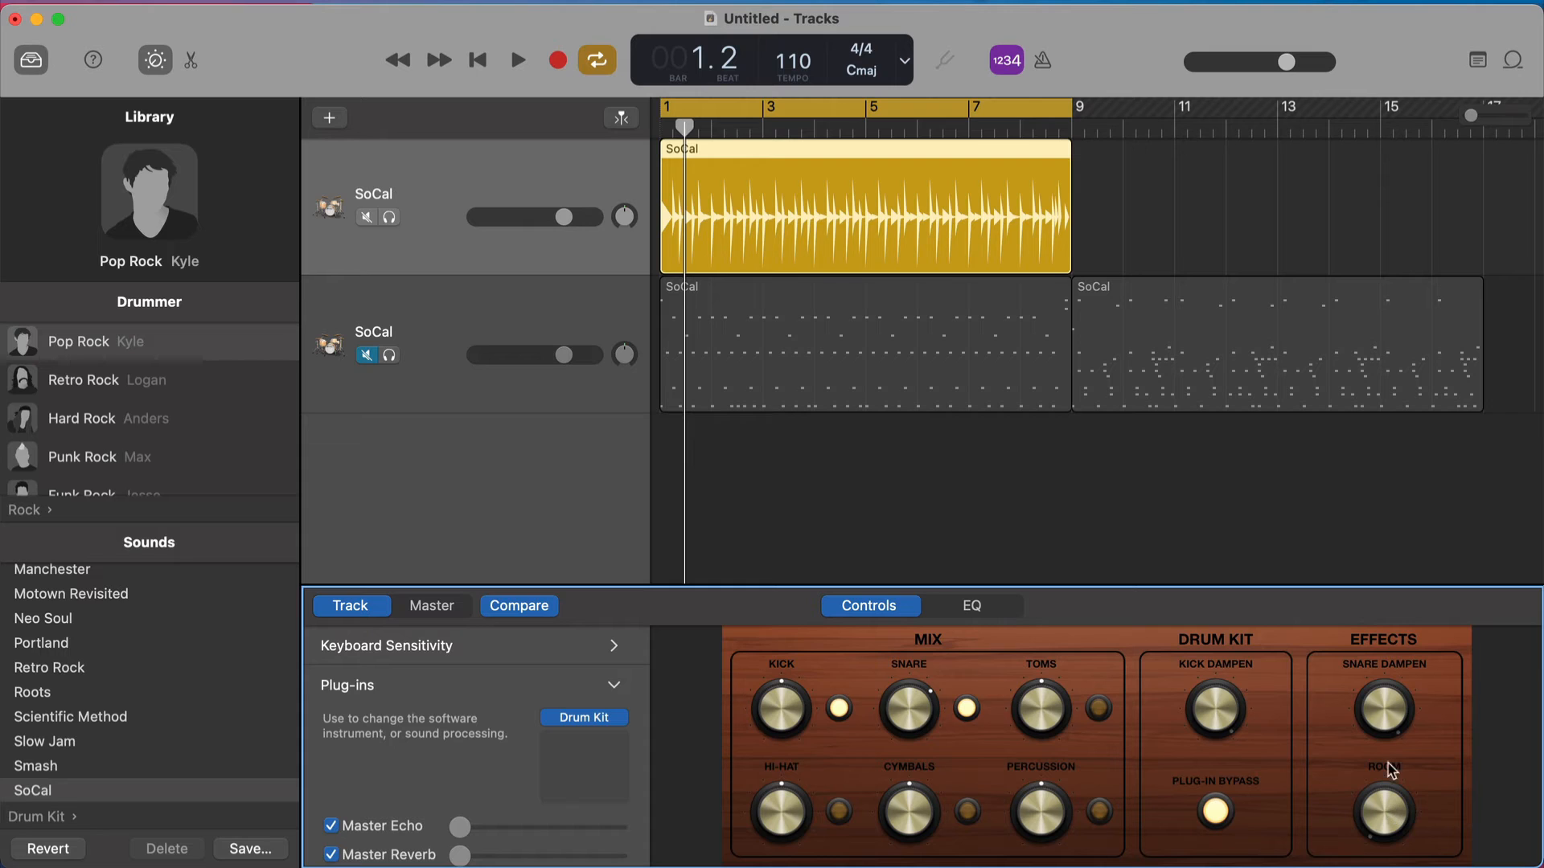
- Sweep the Room amount up and down with the kick and snare playing, leave it at its maximum and stop playback
{"action": "key", "text": "space"}
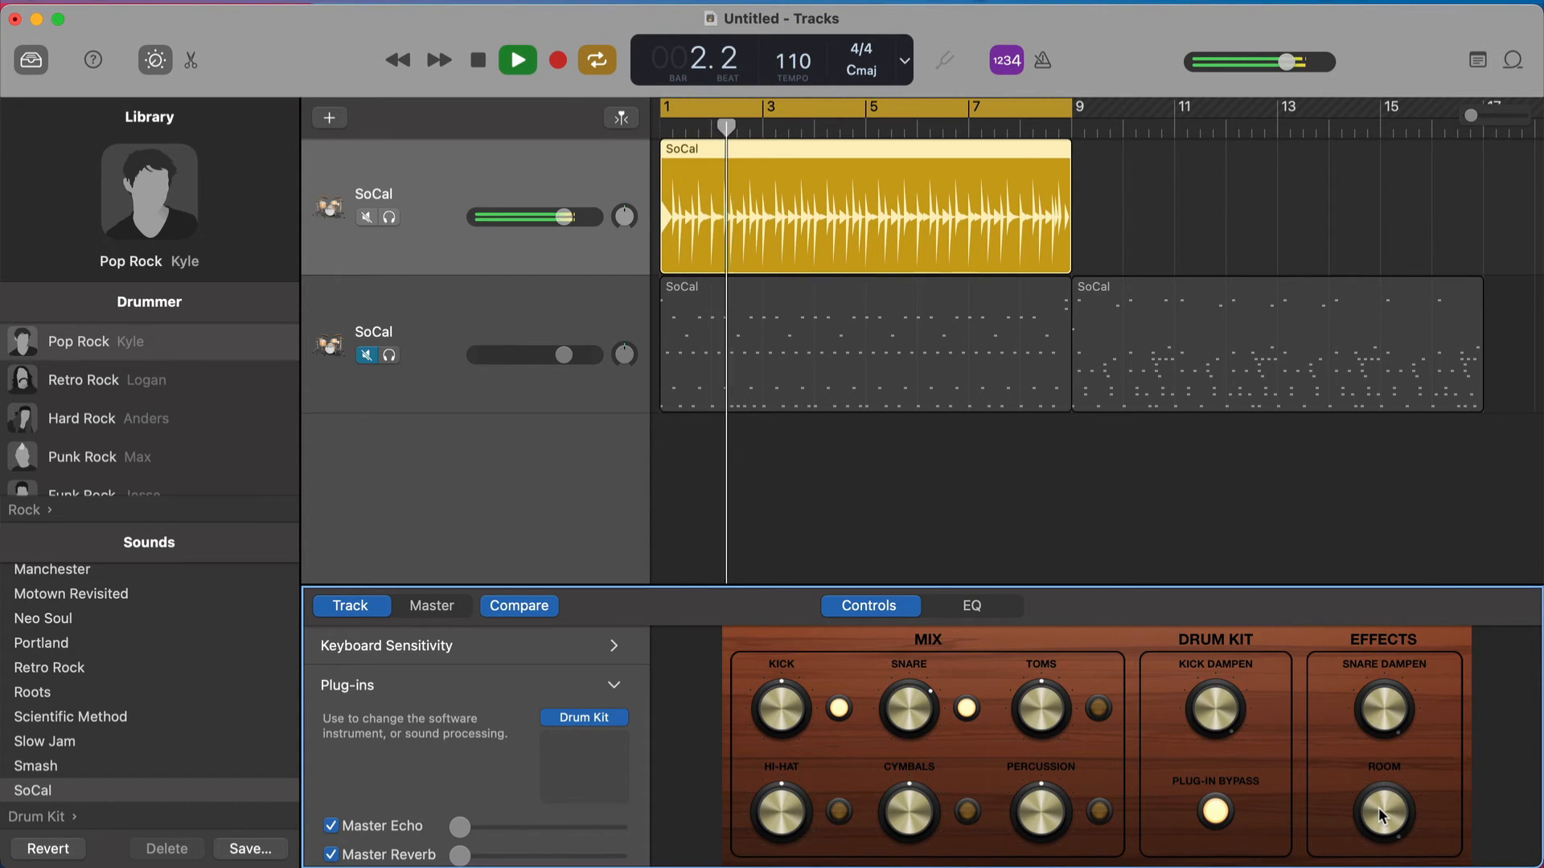
{"action": "left_click_drag", "start_coordinate": [1379, 810], "coordinate": [1379, 865]}
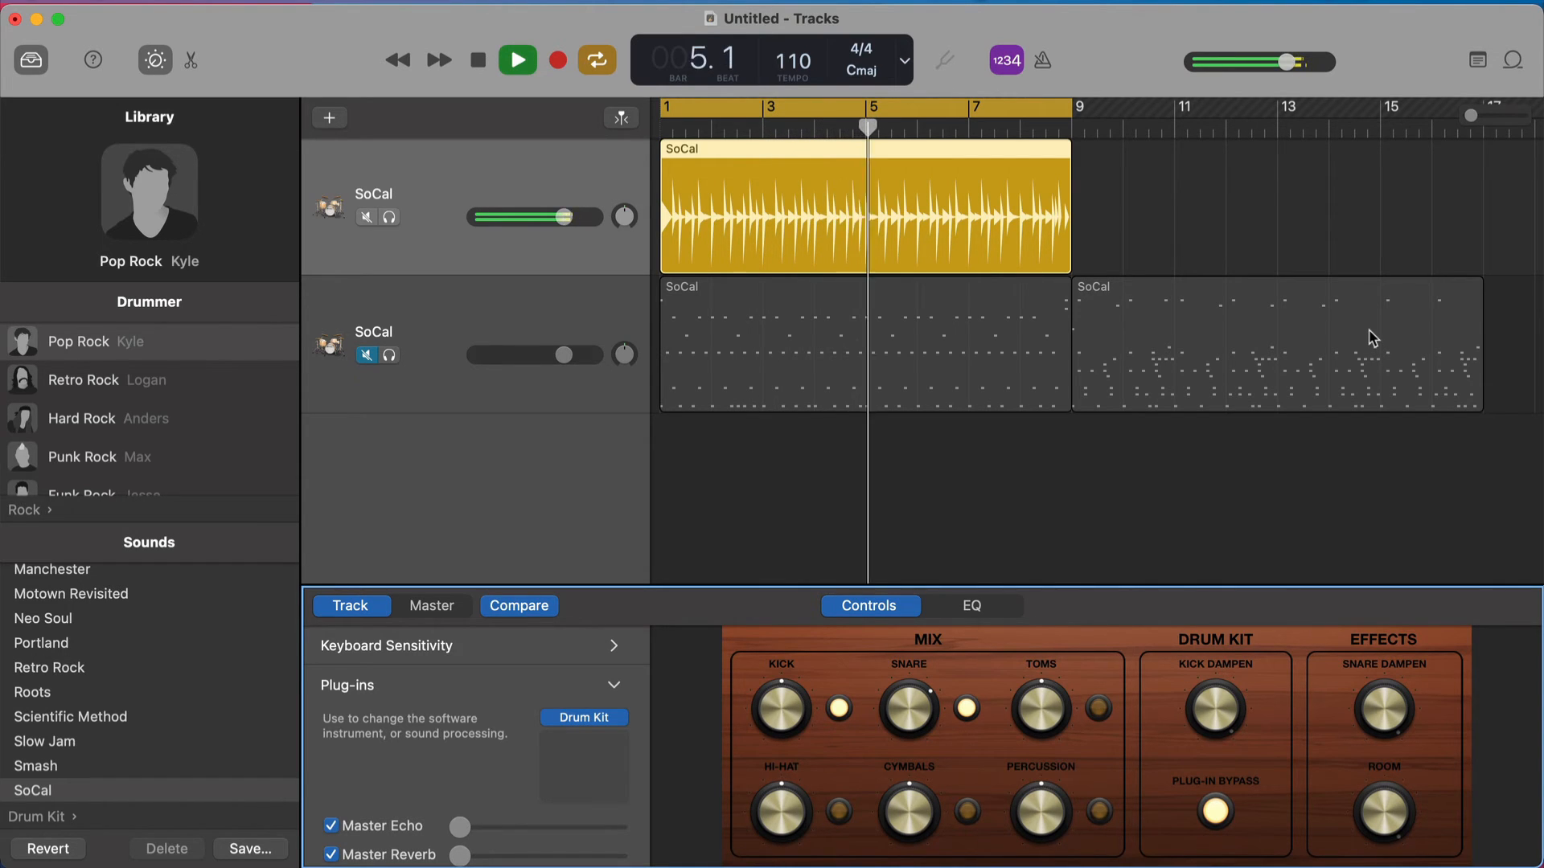
{"action": "key", "text": "space"}
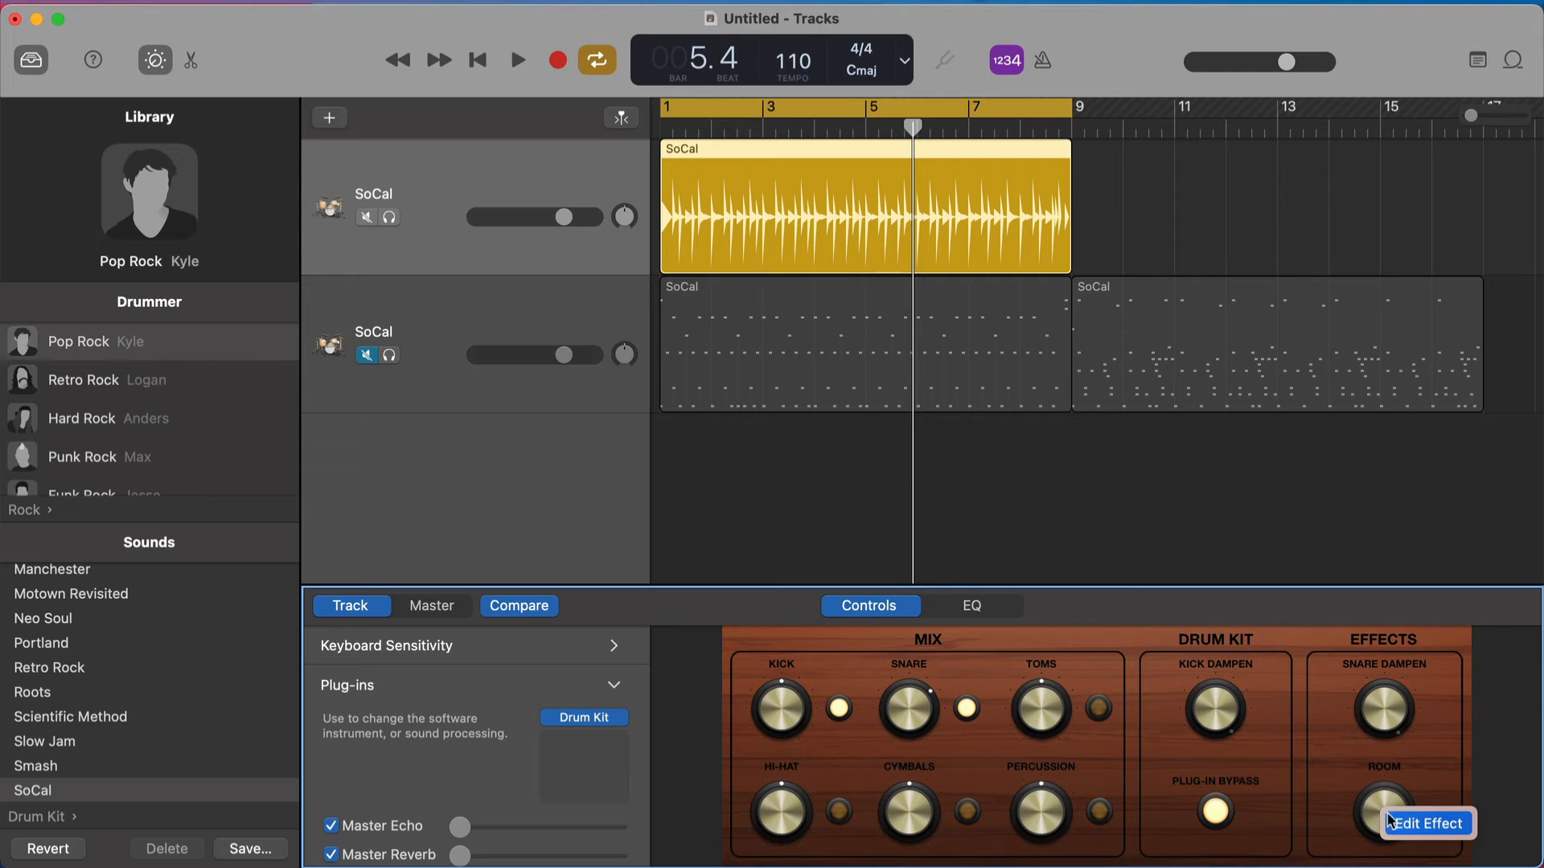
- Open the Room effect's master settings and look through the available master effects, keeping Room → Small Room selected
{"action": "left_click", "coordinate": [1406, 829]}
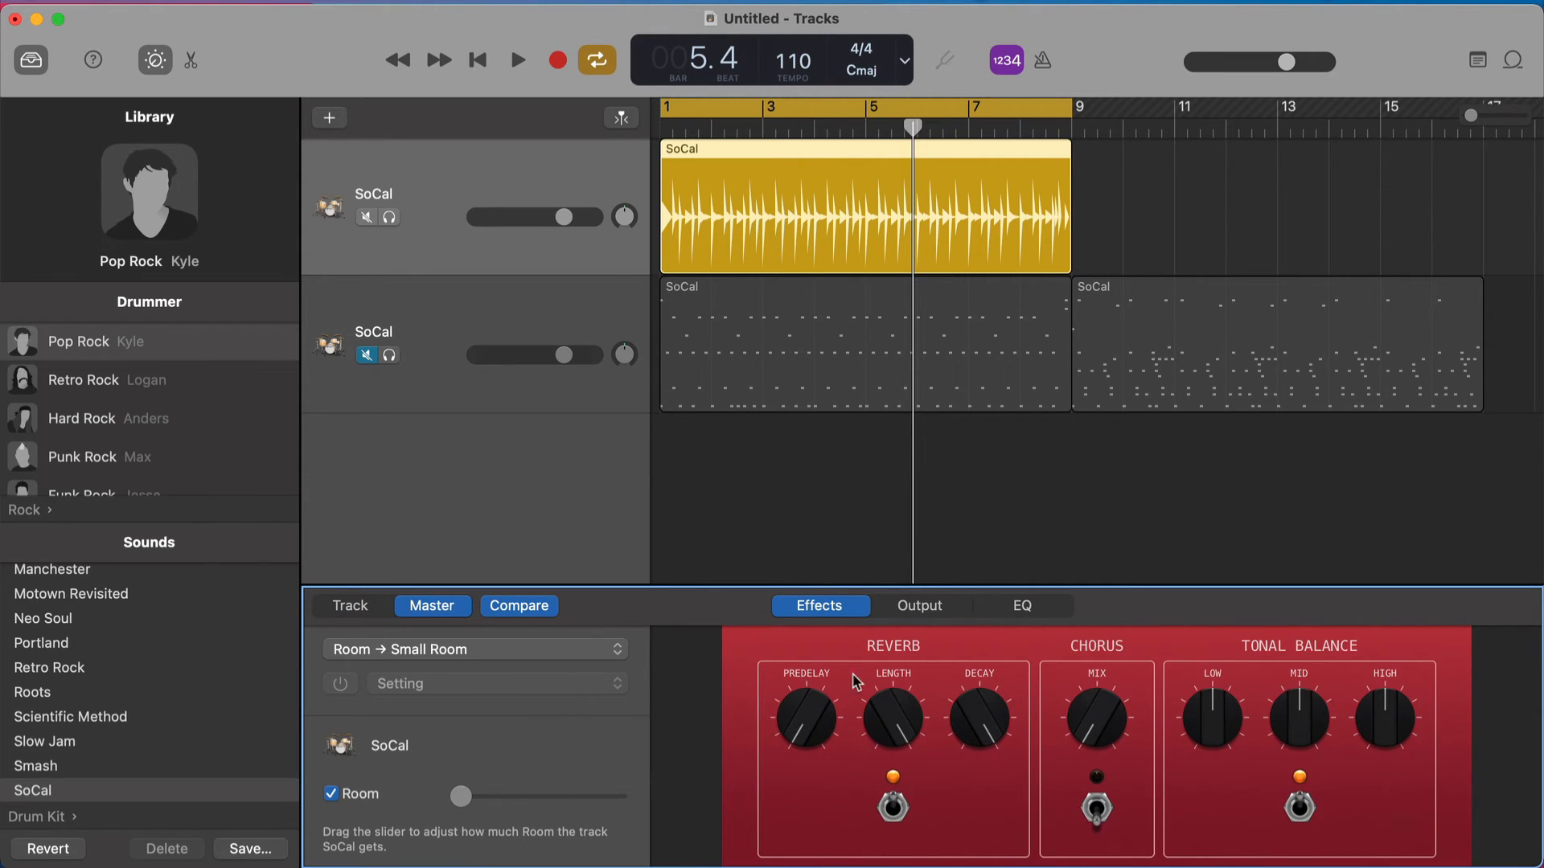
{"action": "left_click", "coordinate": [418, 657]}
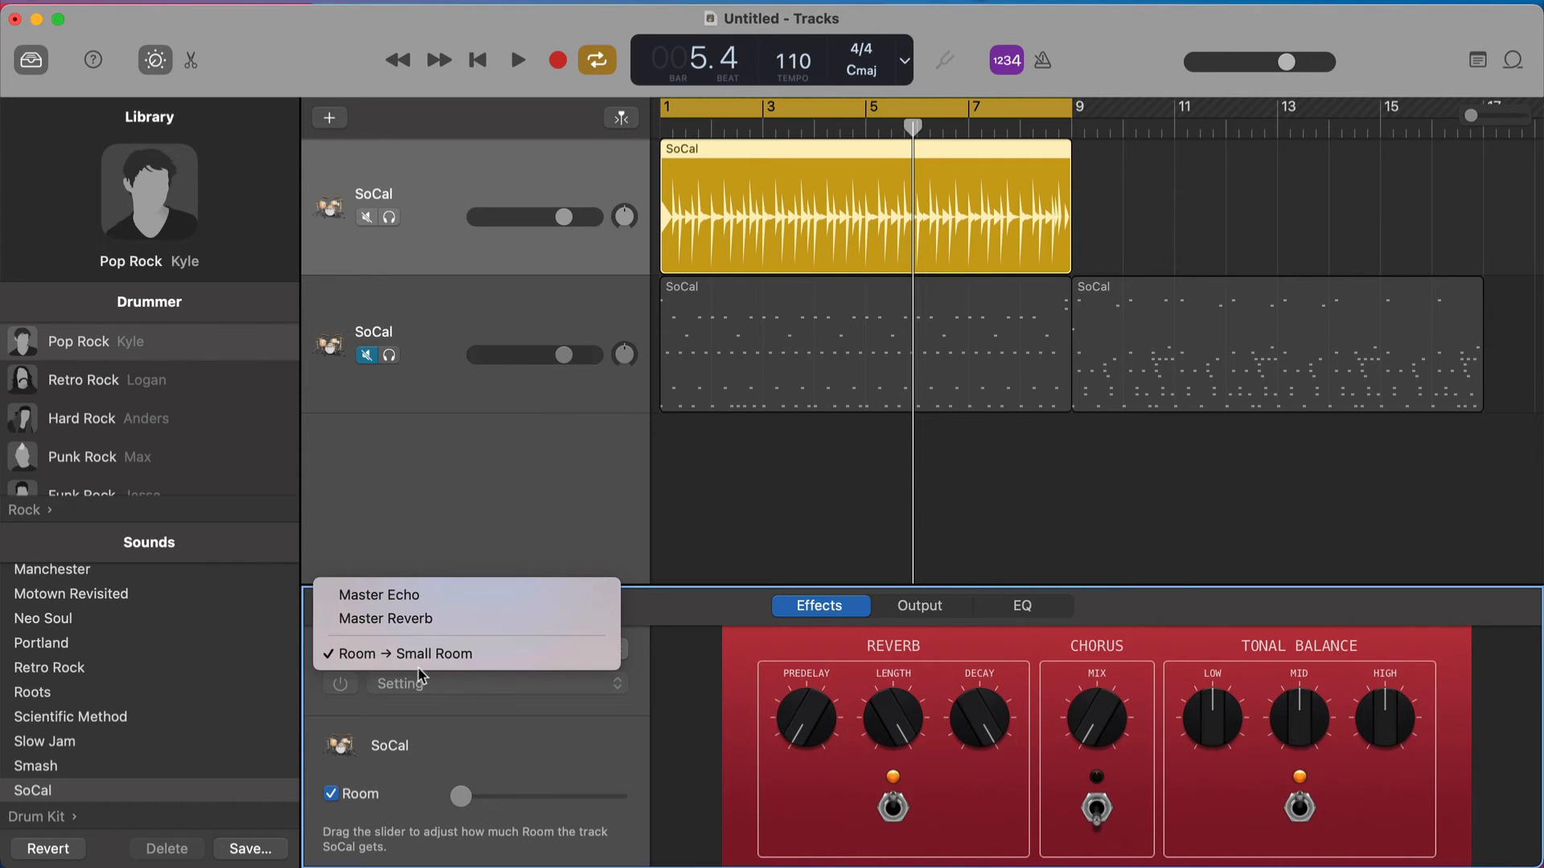
{"action": "left_click", "coordinate": [428, 707]}
{"action": "left_click", "coordinate": [348, 618]}
{"action": "left_click", "coordinate": [432, 607]}
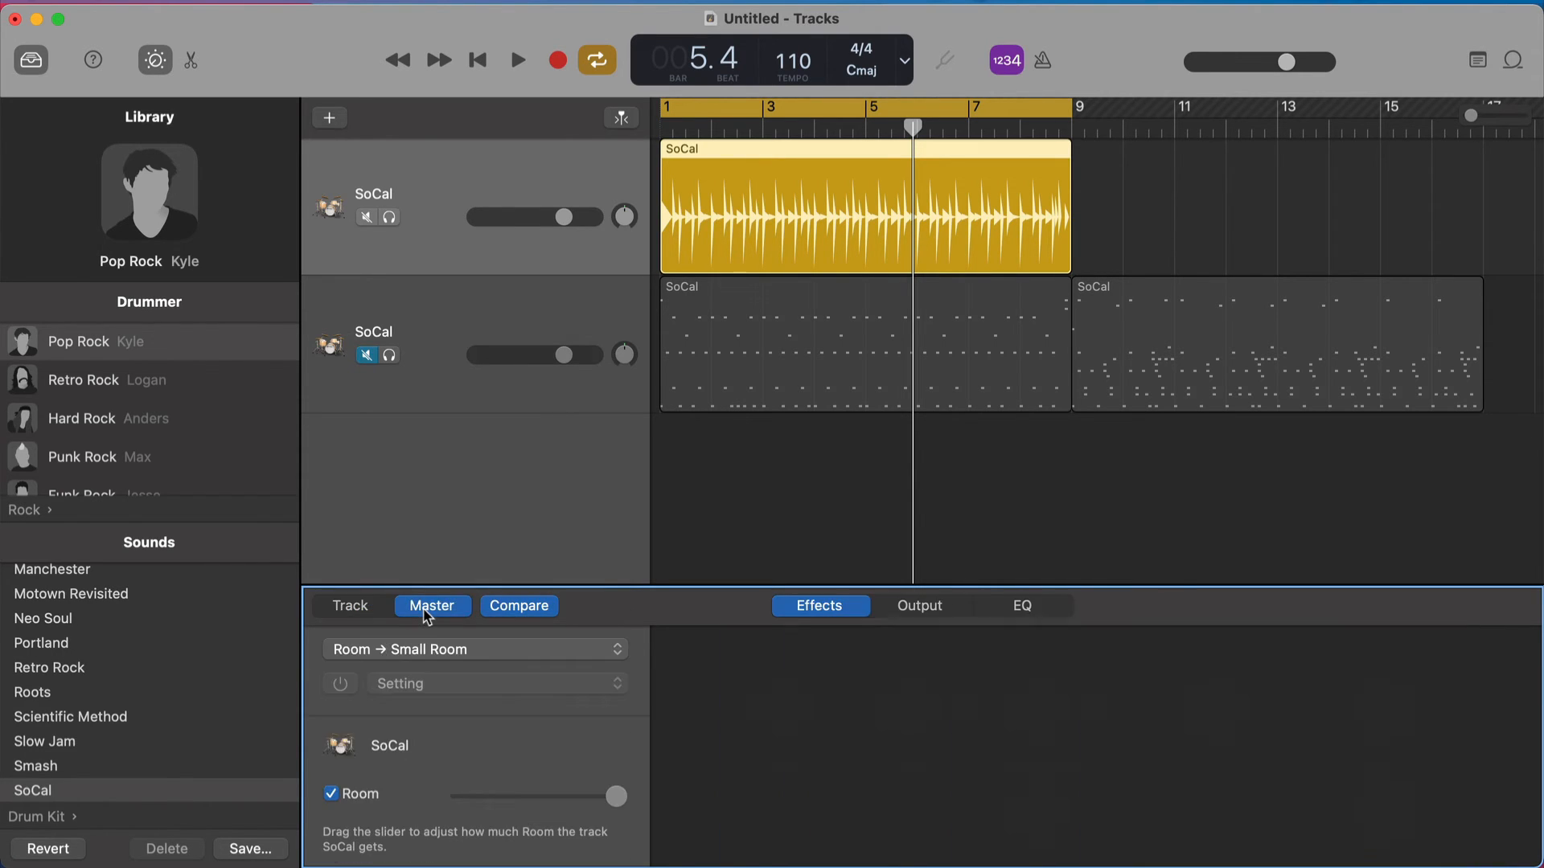
{"action": "left_click", "coordinate": [429, 652]}
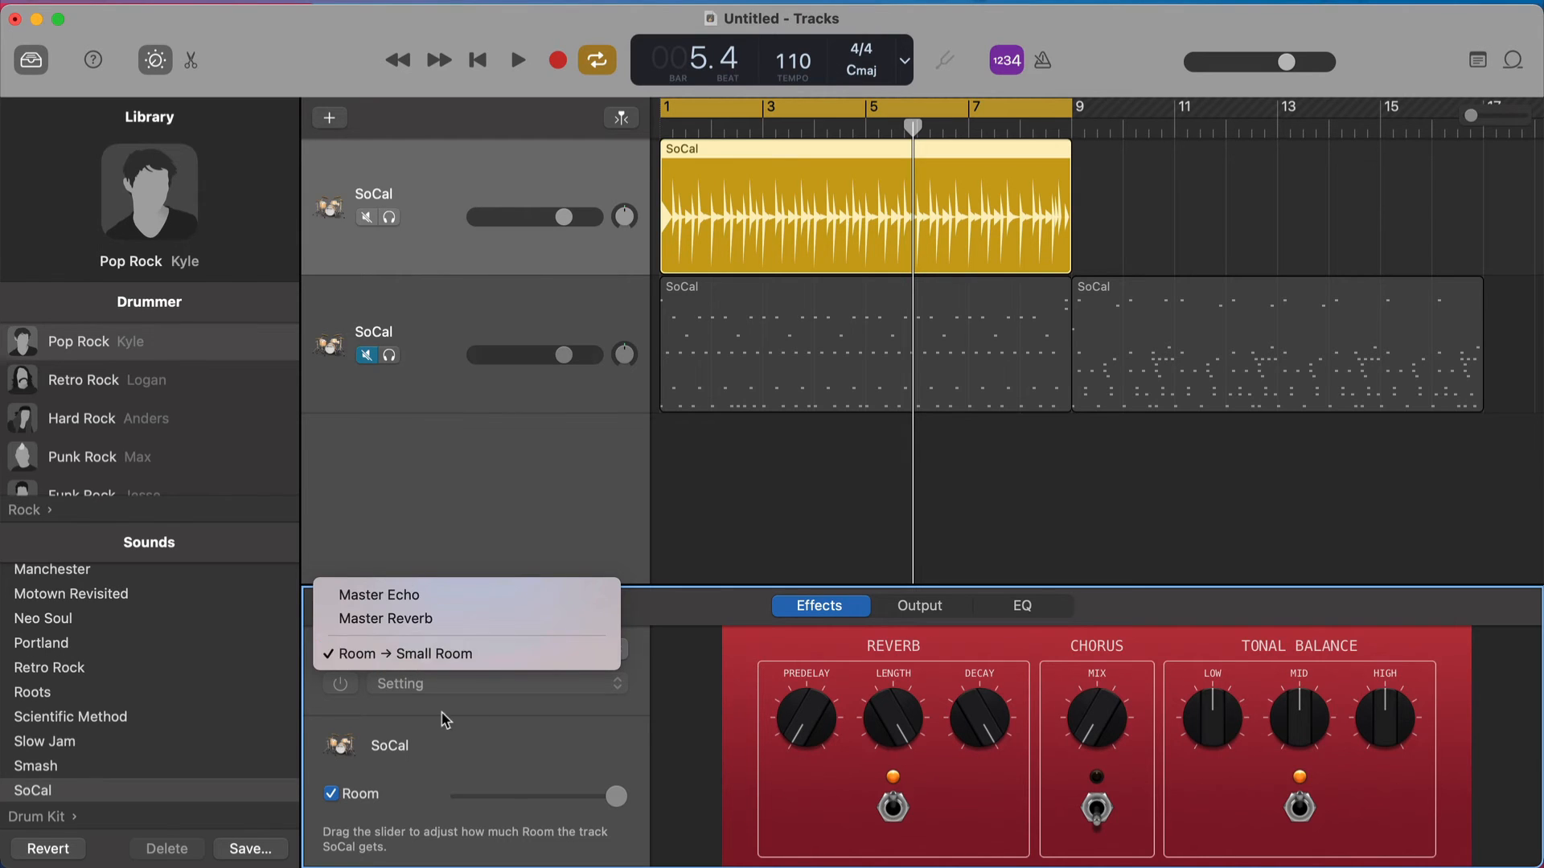
{"action": "left_click", "coordinate": [471, 751]}
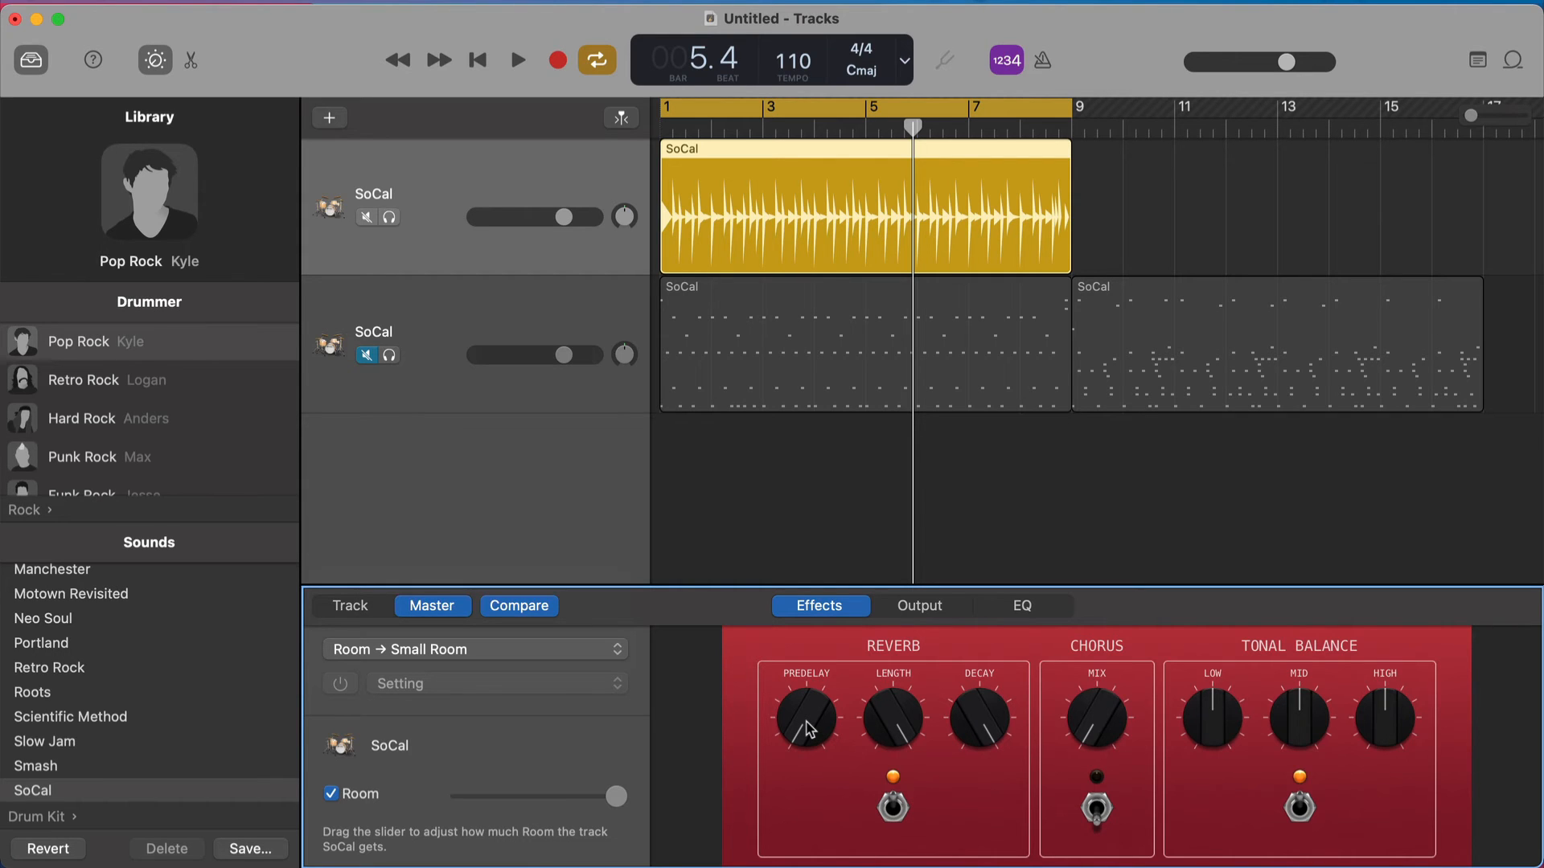
- Raise the Small Room reverb's predelay and lower the High tonal balance during playback
{"action": "key", "text": "space"}
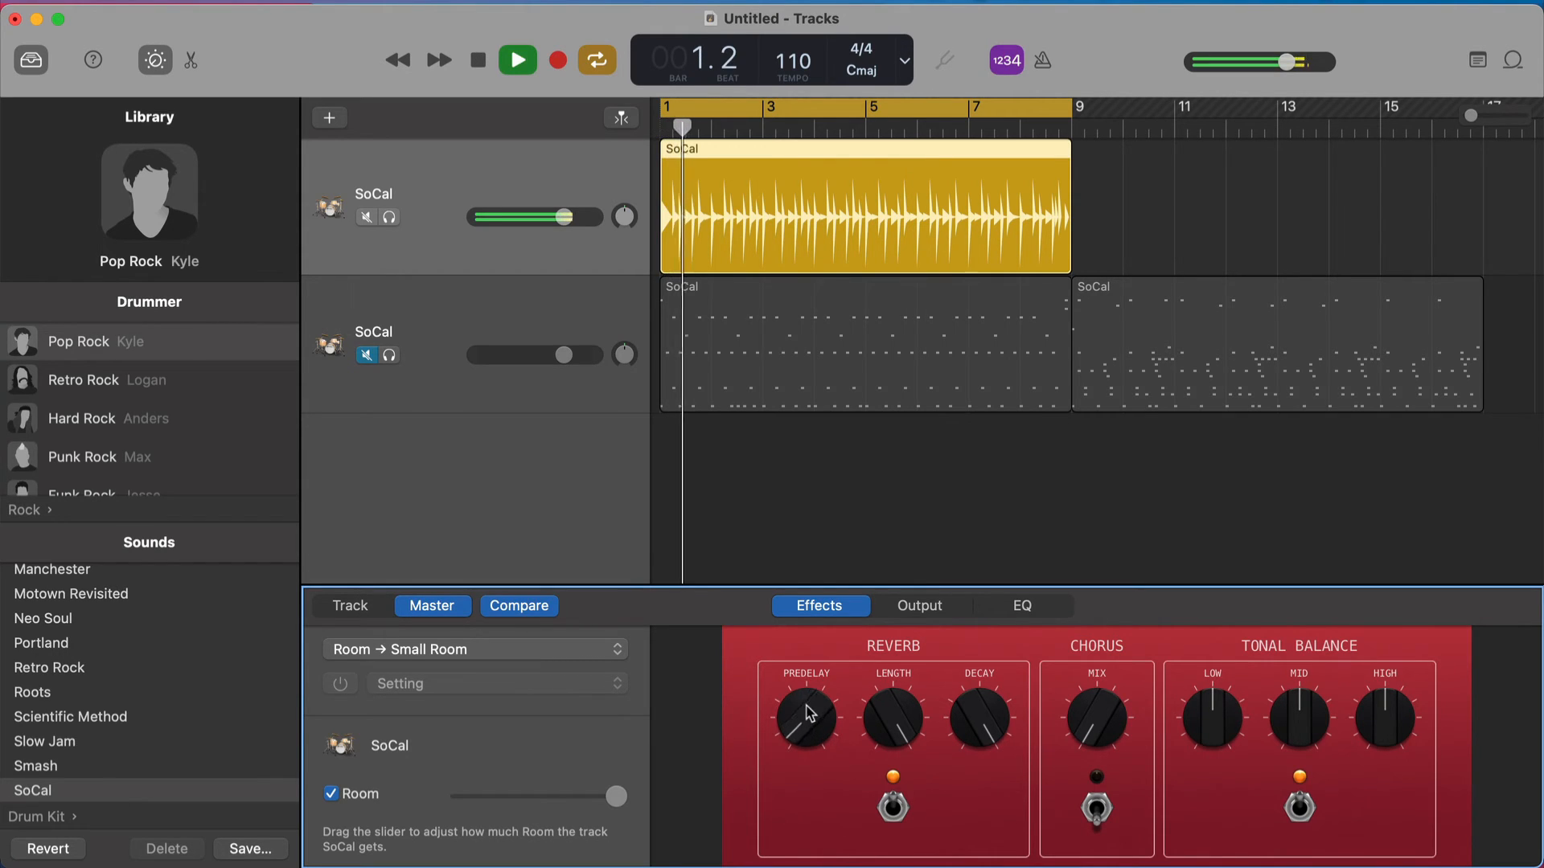
{"action": "left_click_drag", "start_coordinate": [809, 699], "coordinate": [831, 670]}
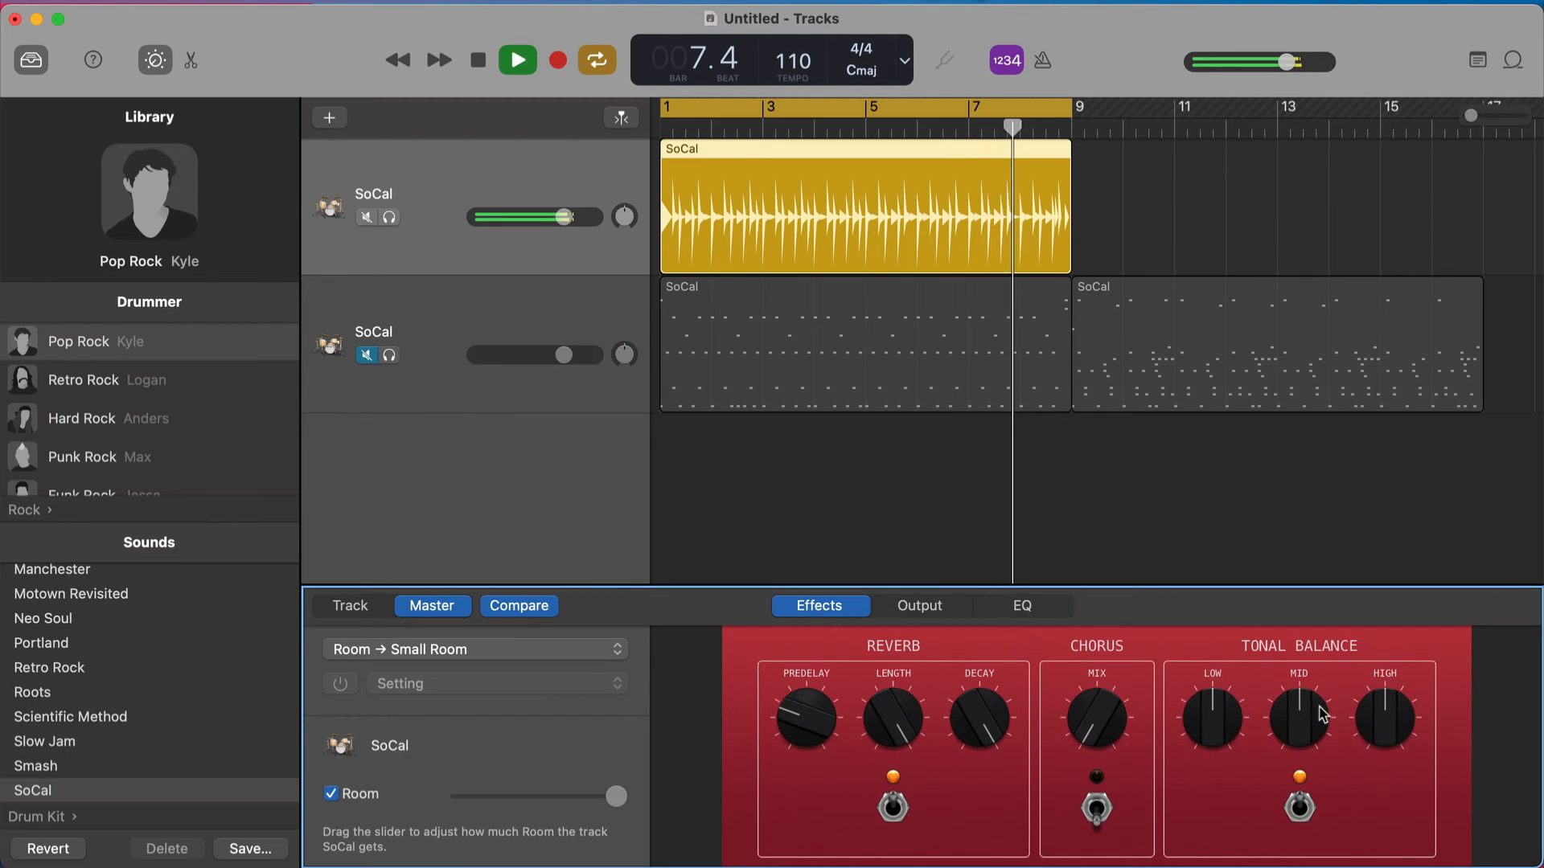
{"action": "left_click_drag", "start_coordinate": [1345, 776], "coordinate": [1326, 797]}
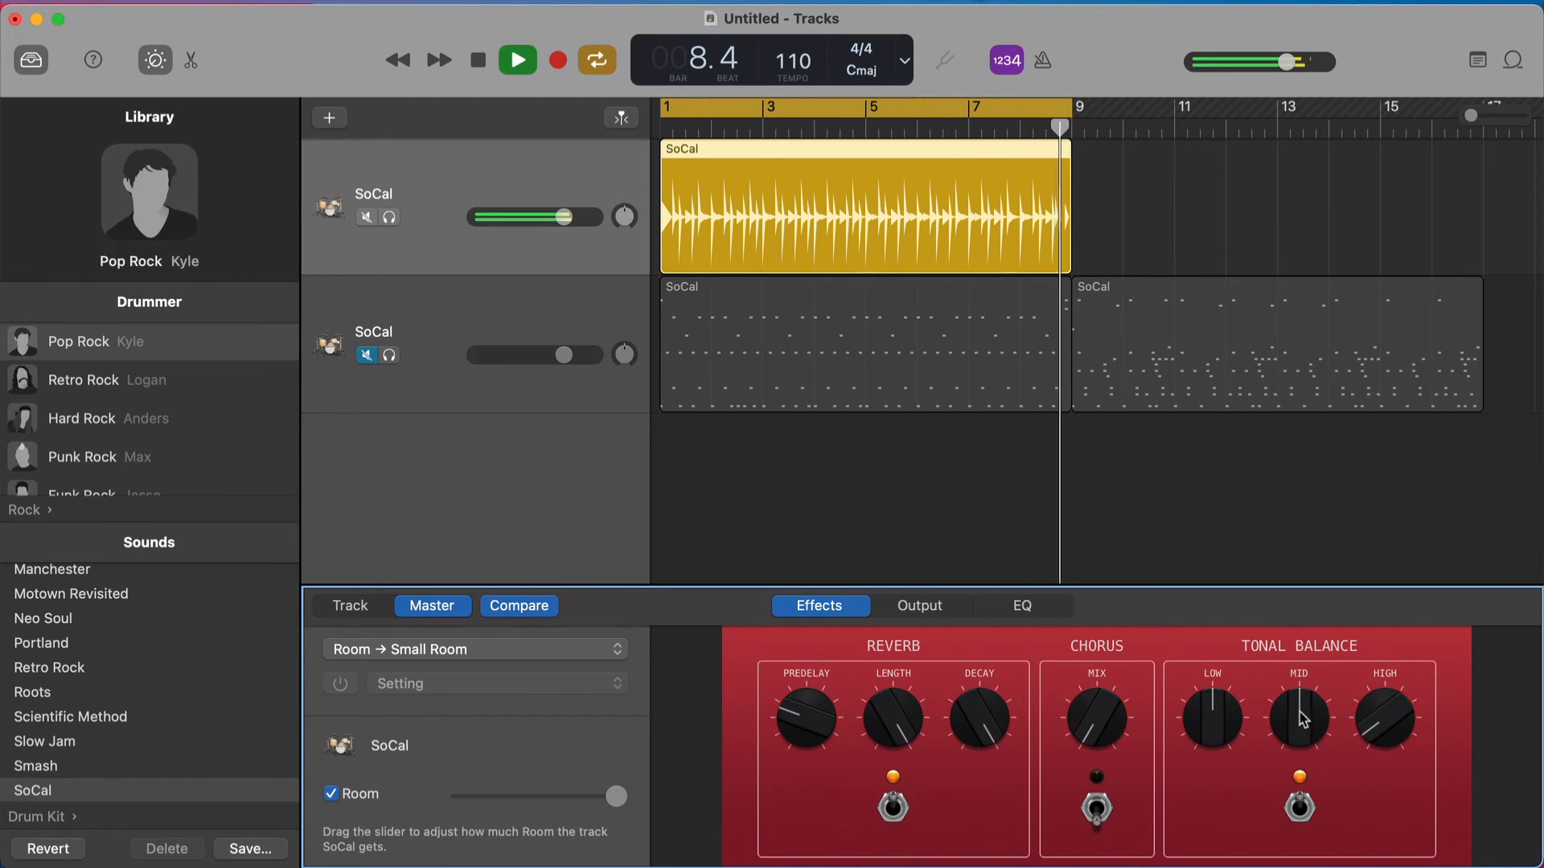
- Lower the Small Room's Mid tonal balance and switch the toms, percussion, cymbals and hi-hat back on in the drum mix
{"action": "left_click_drag", "start_coordinate": [1301, 714], "coordinate": [1271, 751]}
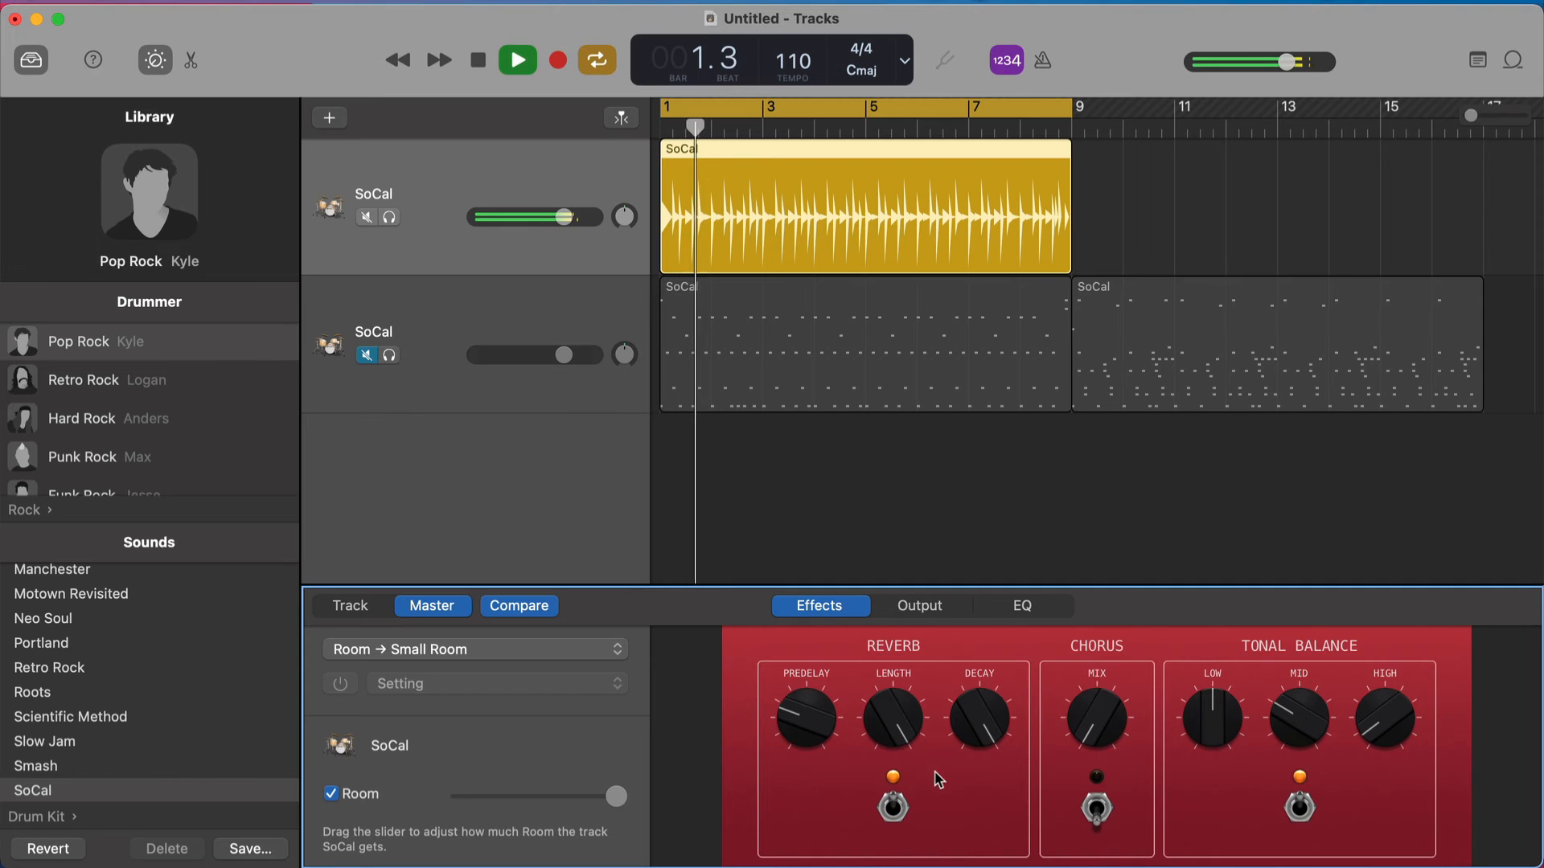
{"action": "left_click", "coordinate": [345, 607]}
{"action": "left_click", "coordinate": [1098, 708]}
{"action": "left_click", "coordinate": [1099, 811]}
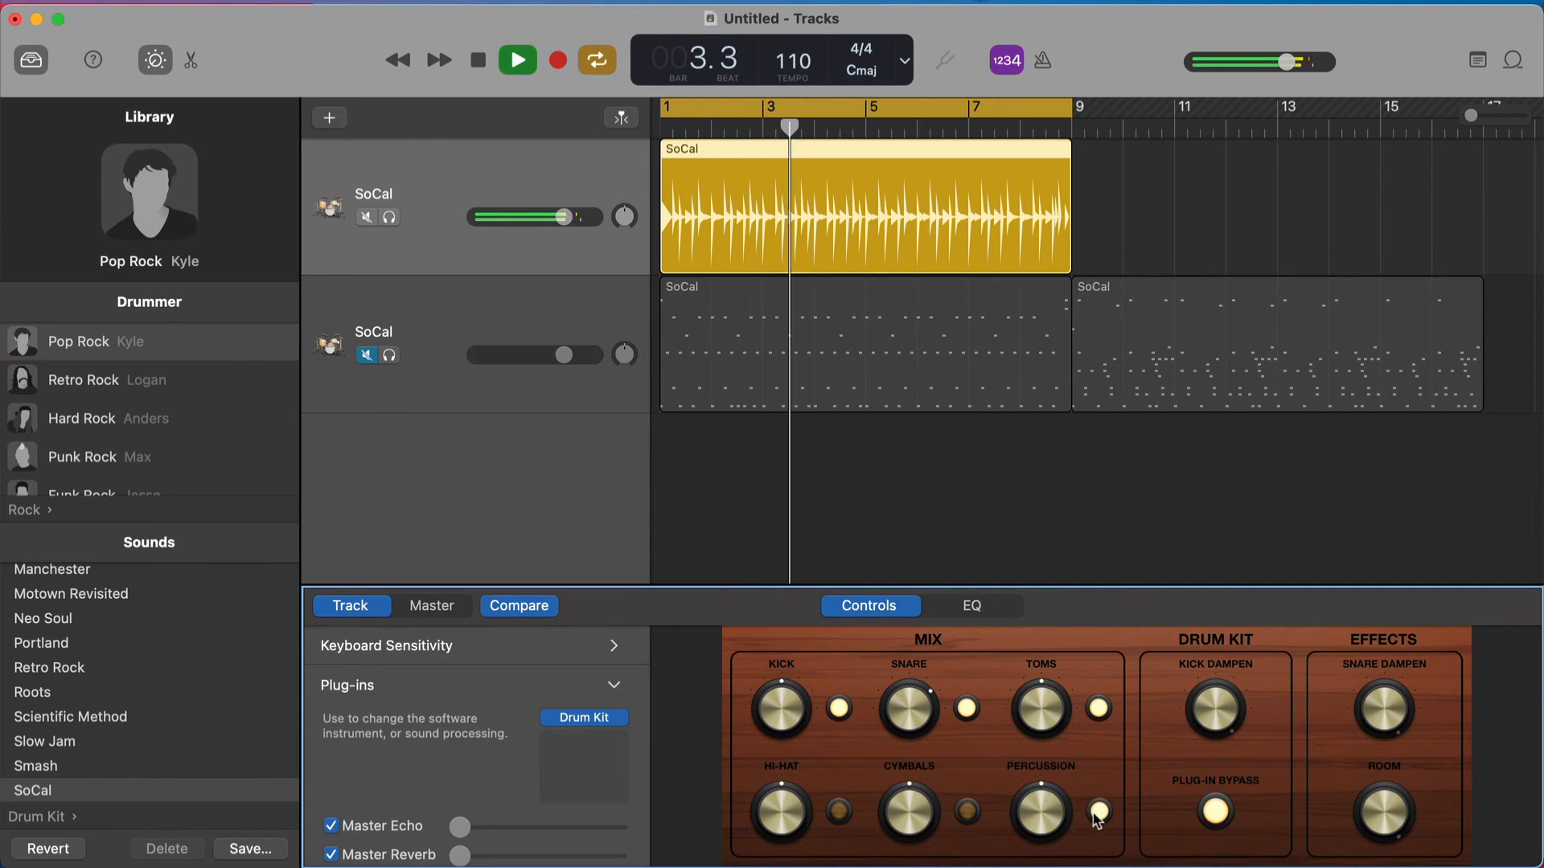
{"action": "left_click", "coordinate": [968, 811]}
{"action": "left_click", "coordinate": [840, 813]}
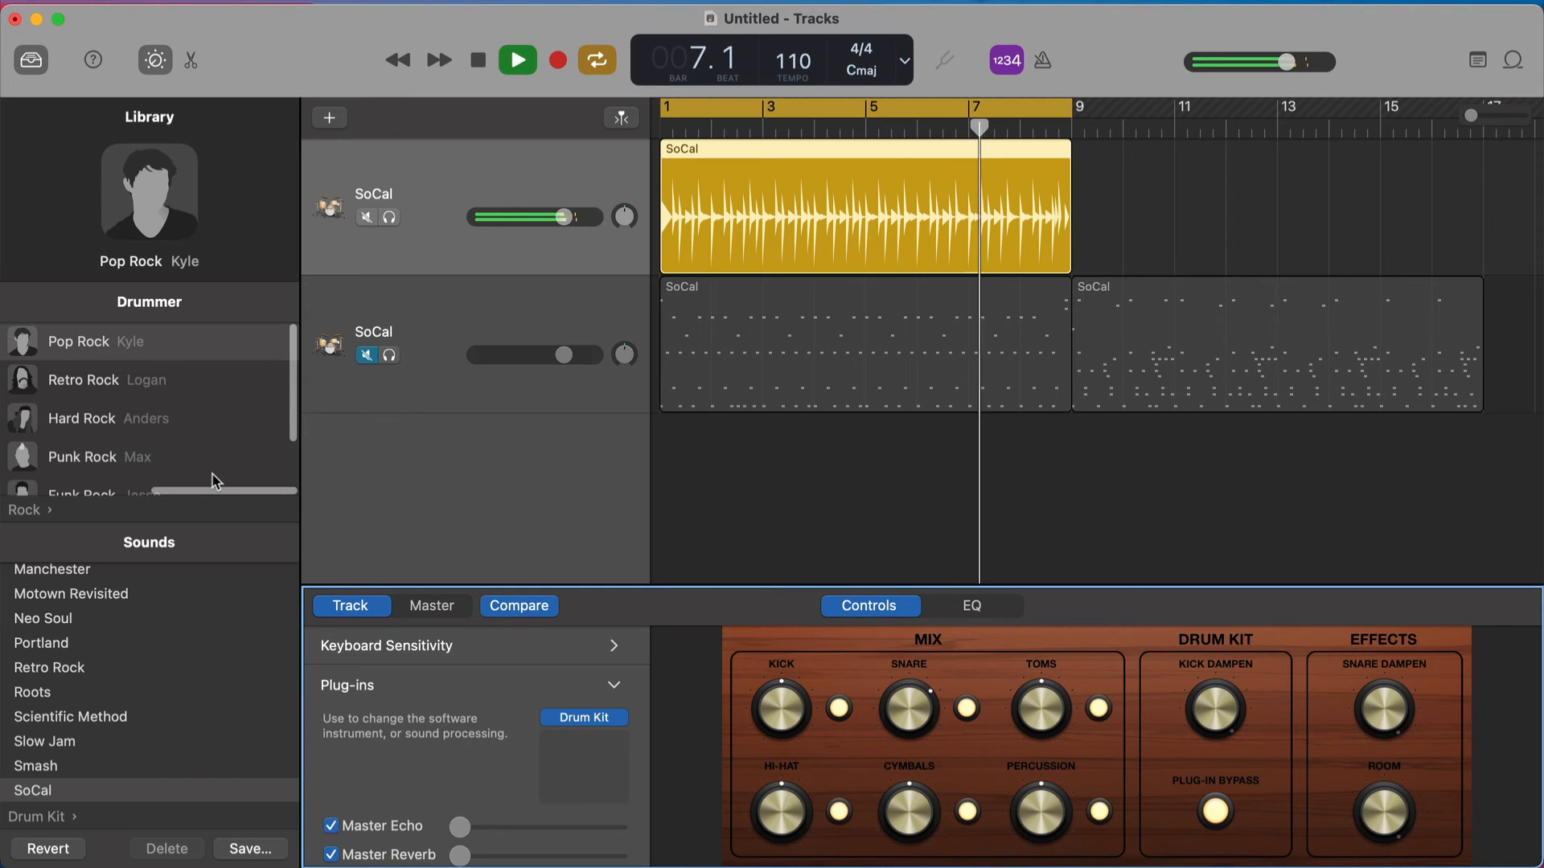
- Change the drummer to Synthpop from the Alternative genre
{"action": "mouse_move", "coordinate": [216, 480]}
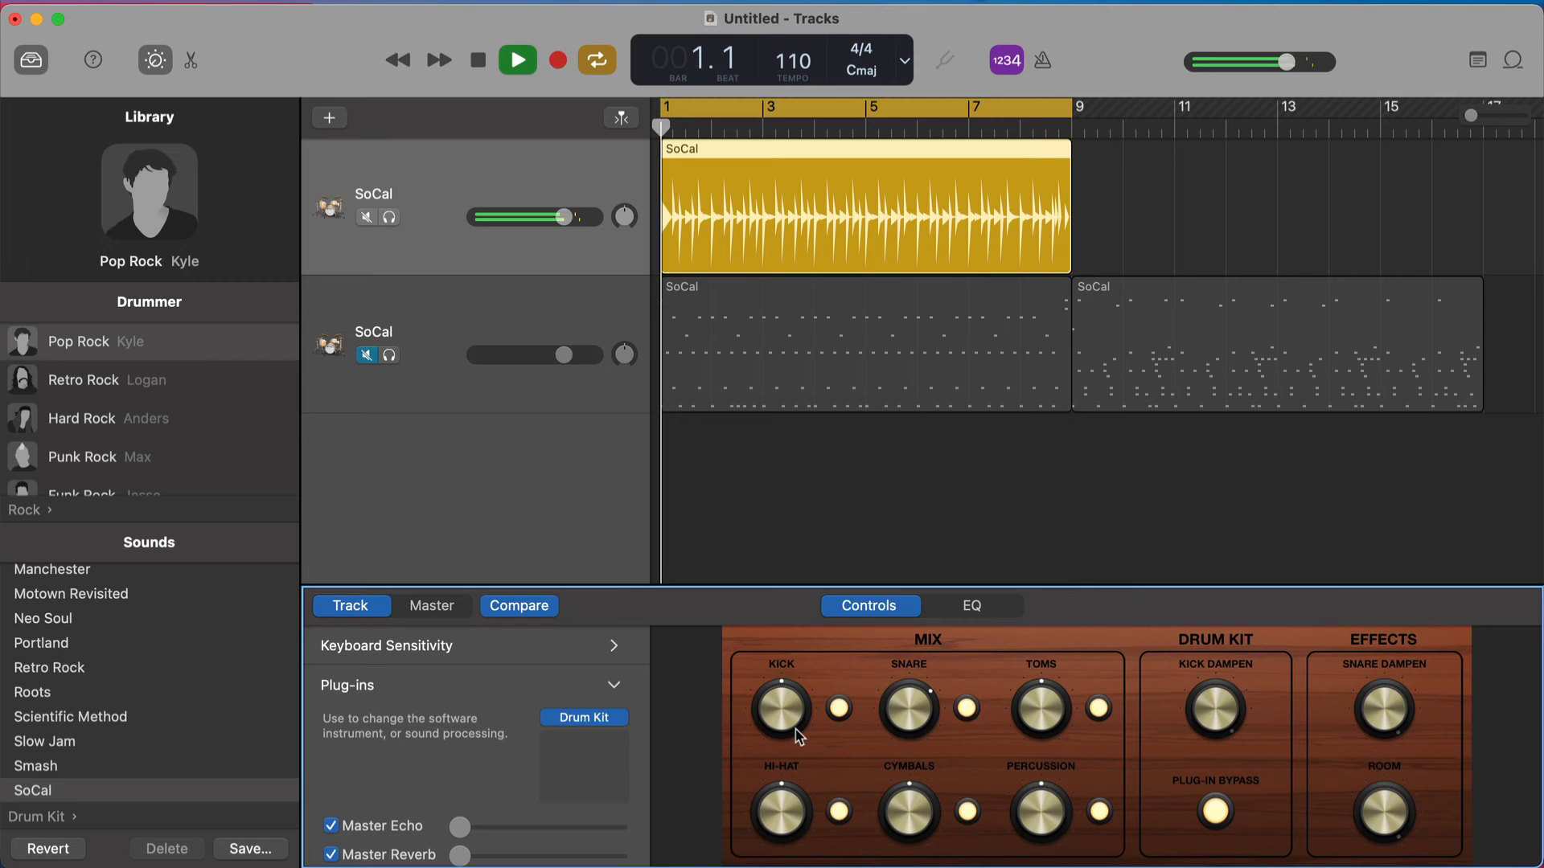
{"action": "scroll", "coordinate": [241, 420], "scroll_direction": "left", "scroll_amount": 5}
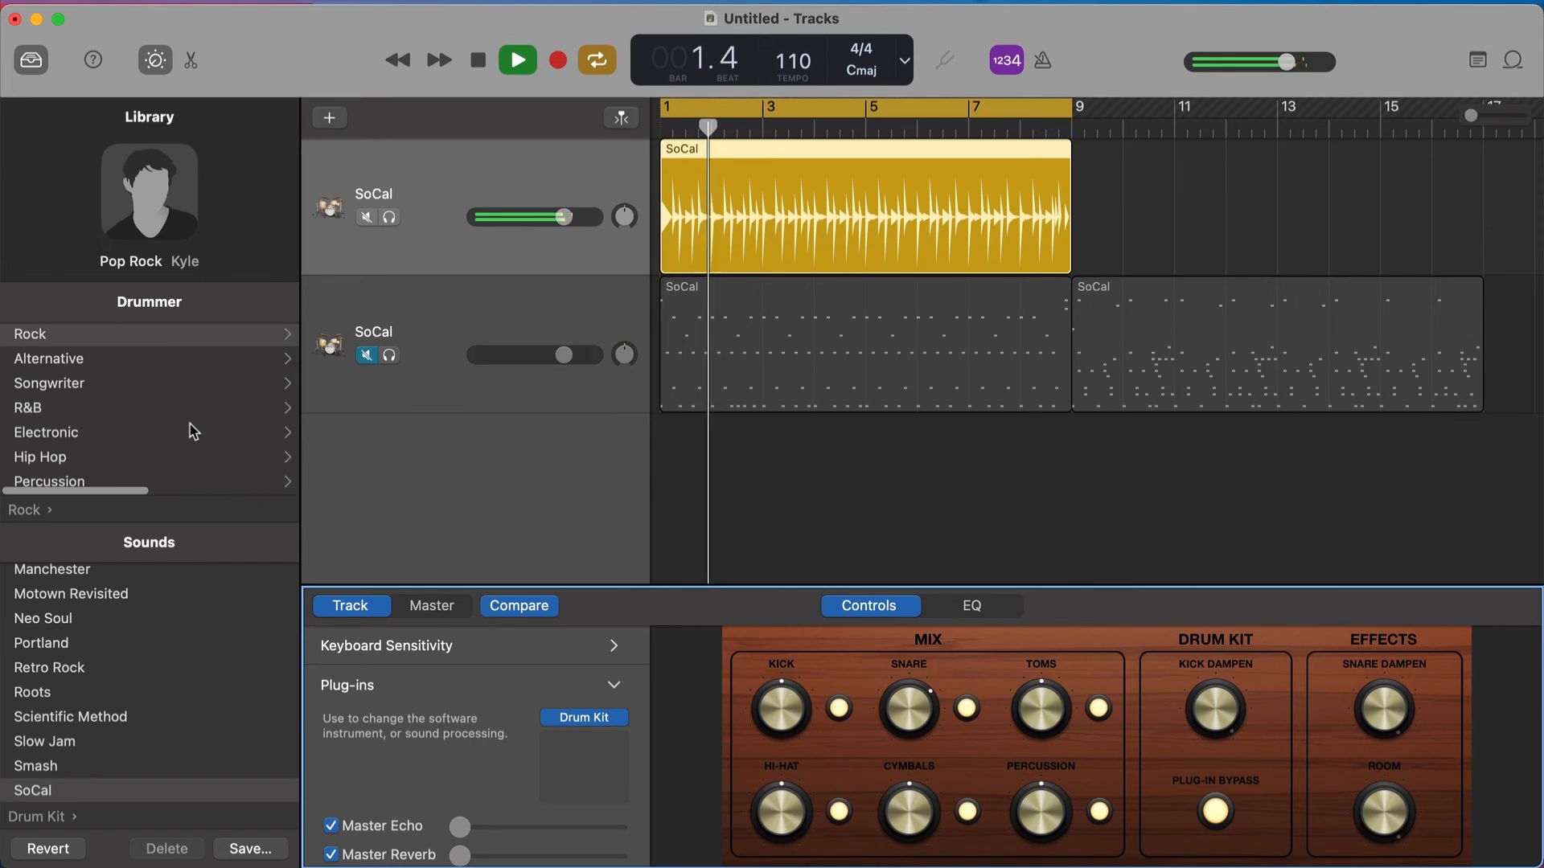
{"action": "left_click", "coordinate": [108, 372]}
{"action": "scroll", "coordinate": [128, 450], "scroll_direction": "down", "scroll_amount": 3}
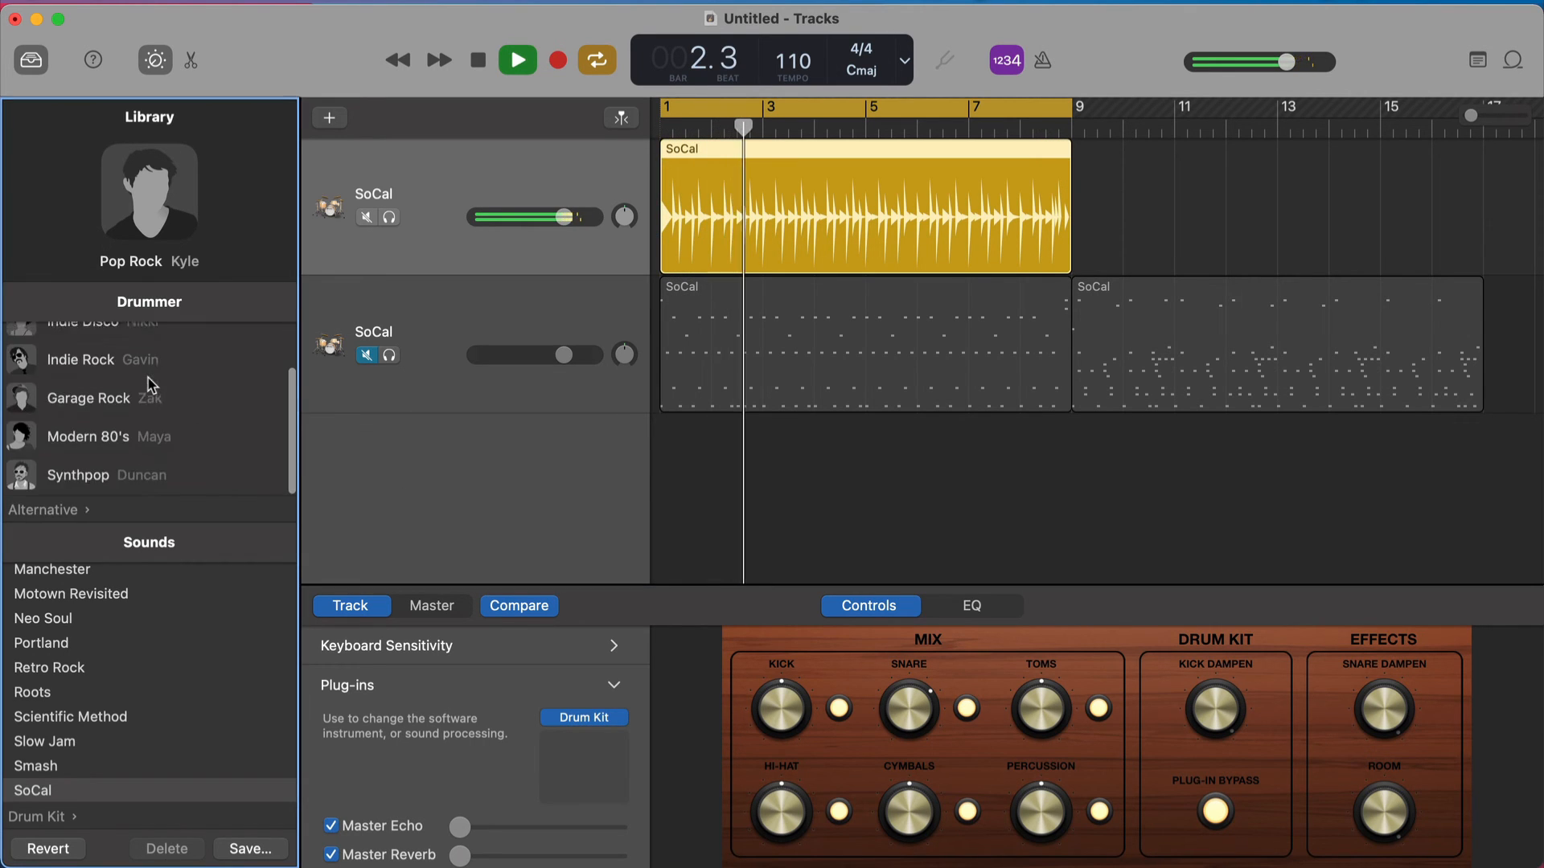
{"action": "left_click", "coordinate": [150, 479]}
- Replace the drummer's electronic sound with the SoCal acoustic drum kit
{"action": "scroll", "coordinate": [152, 611], "scroll_direction": "left", "scroll_amount": 3}
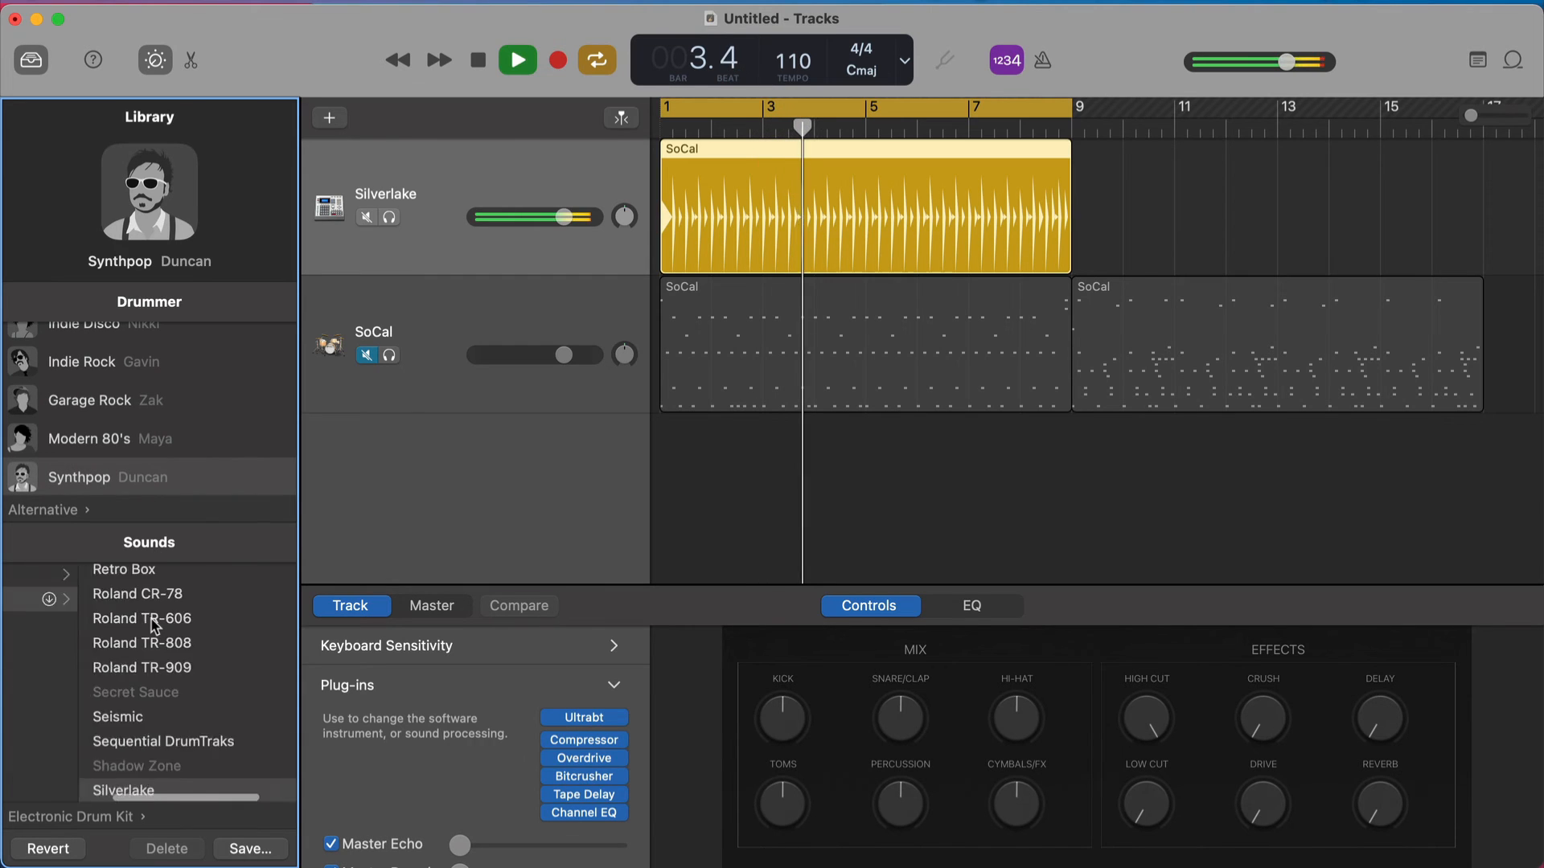
{"action": "scroll", "coordinate": [155, 626], "scroll_direction": "left", "scroll_amount": 3}
{"action": "left_click", "coordinate": [80, 574]}
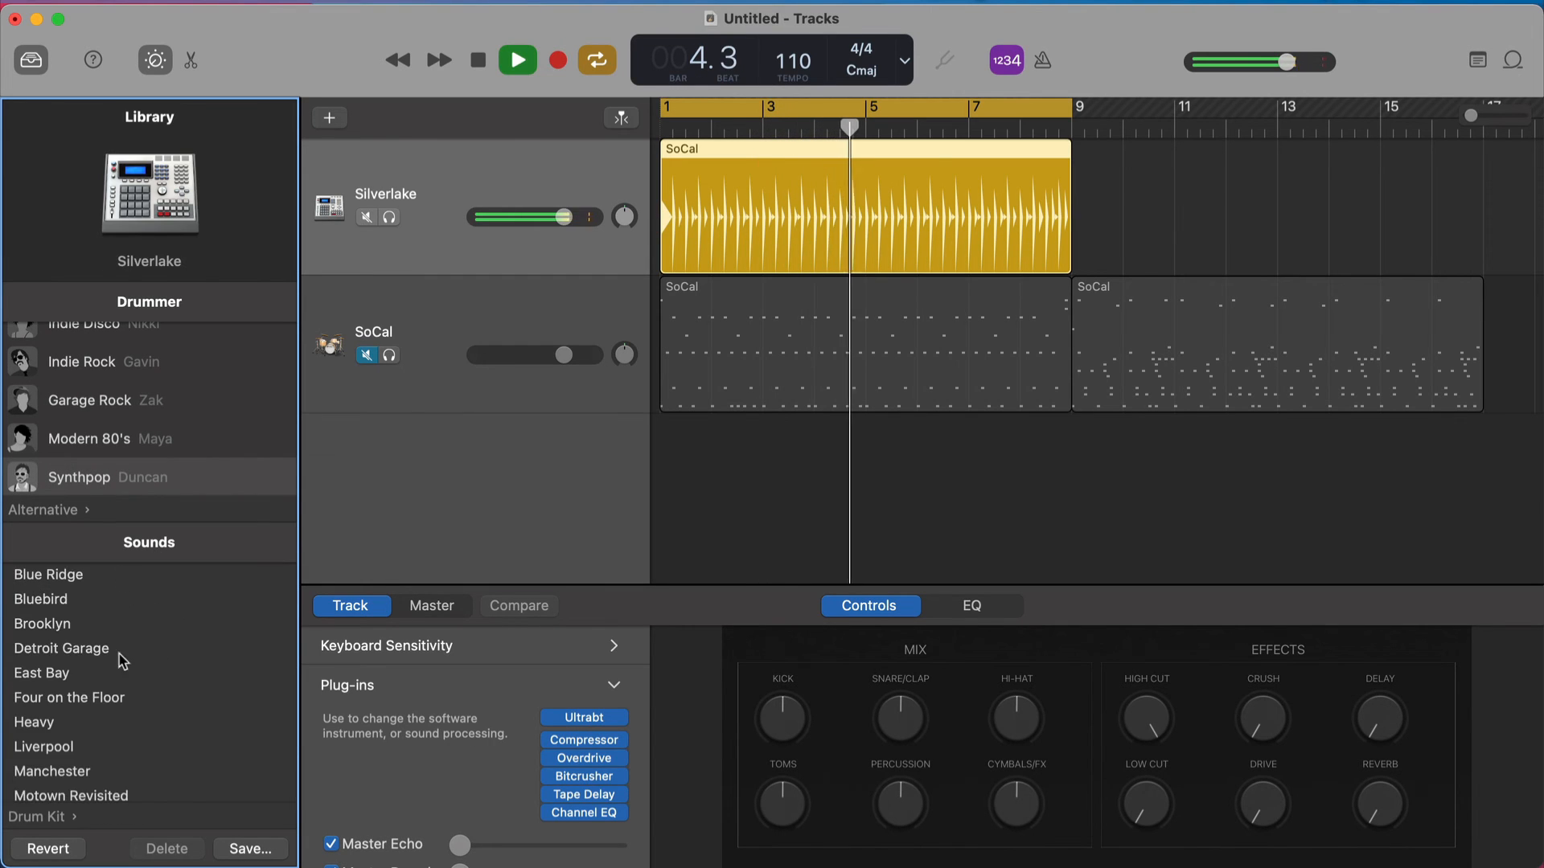
{"action": "scroll", "coordinate": [113, 675], "scroll_direction": "down", "scroll_amount": 5}
{"action": "scroll", "coordinate": [97, 702], "scroll_direction": "down", "scroll_amount": 2}
{"action": "left_click", "coordinate": [69, 740]}
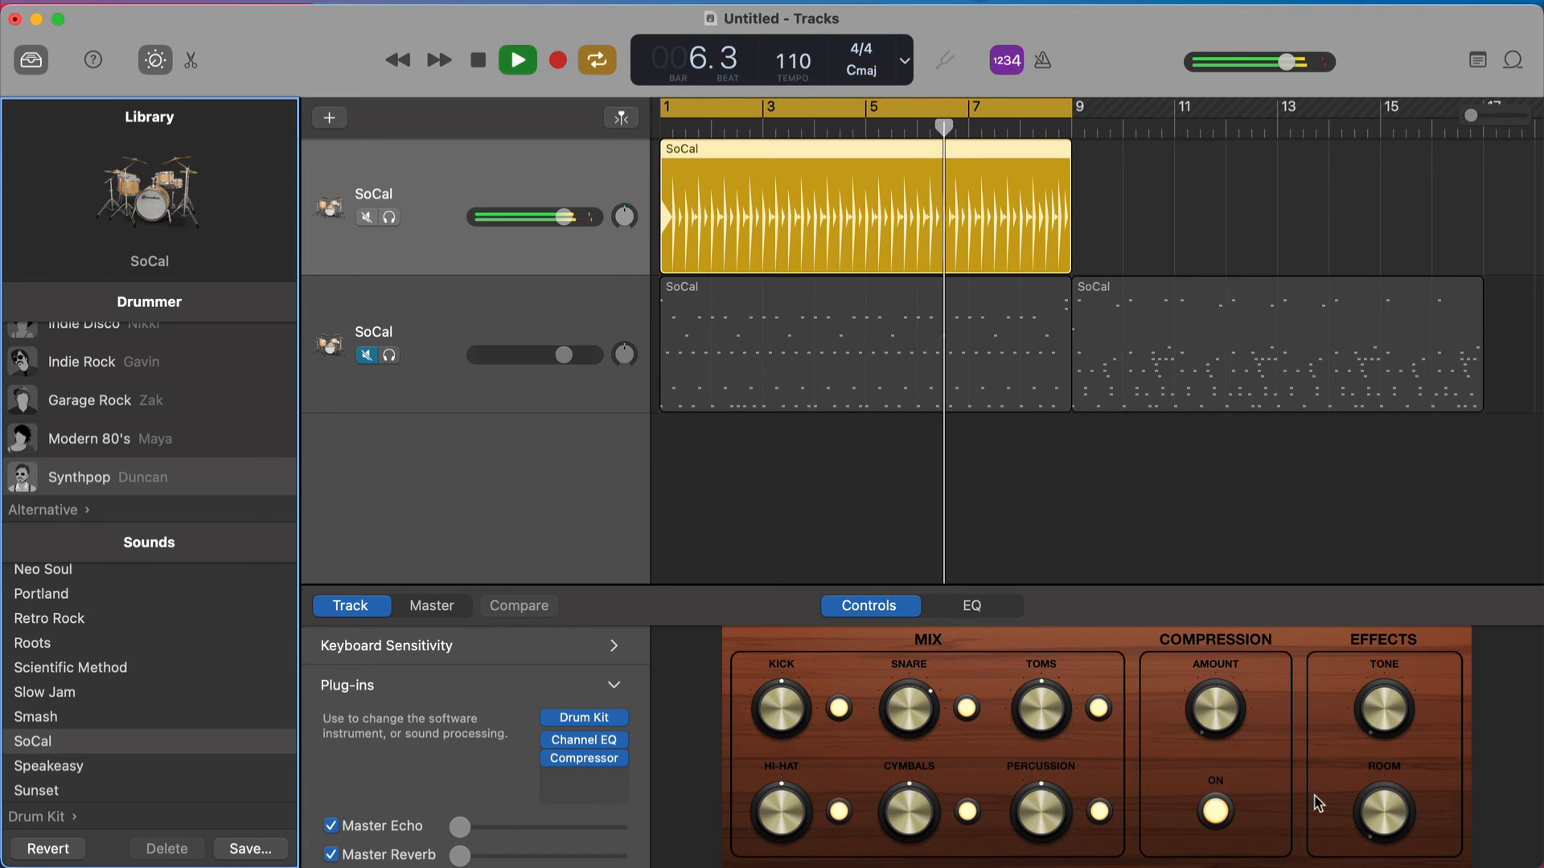
- Raise the SoCal kit's Room amount to its maximum and open the Small Room master settings
{"action": "left_click", "coordinate": [1388, 791]}
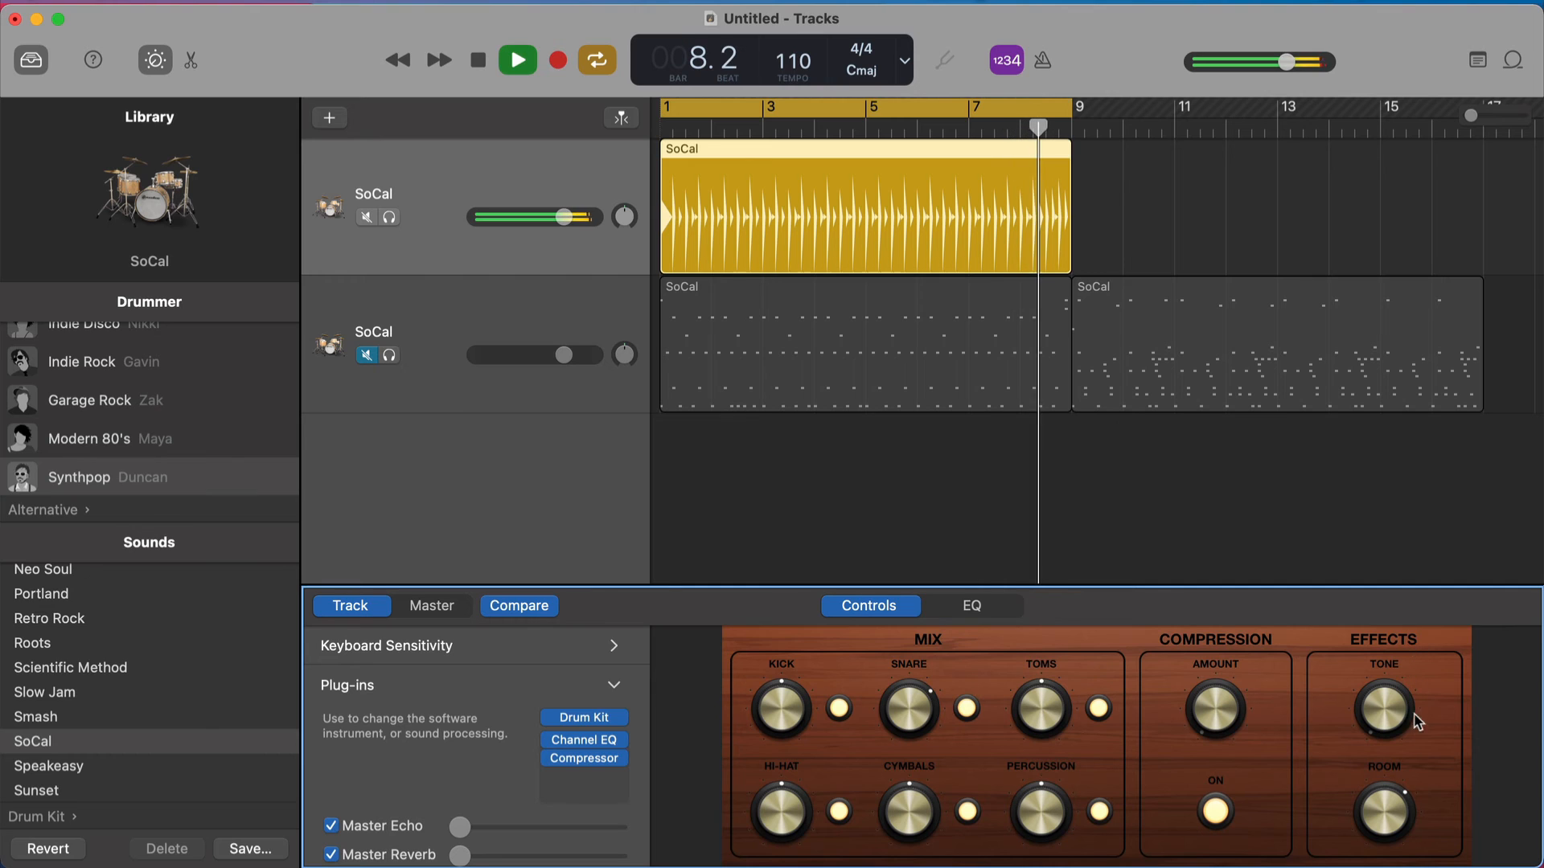
{"action": "left_click", "coordinate": [1408, 806]}
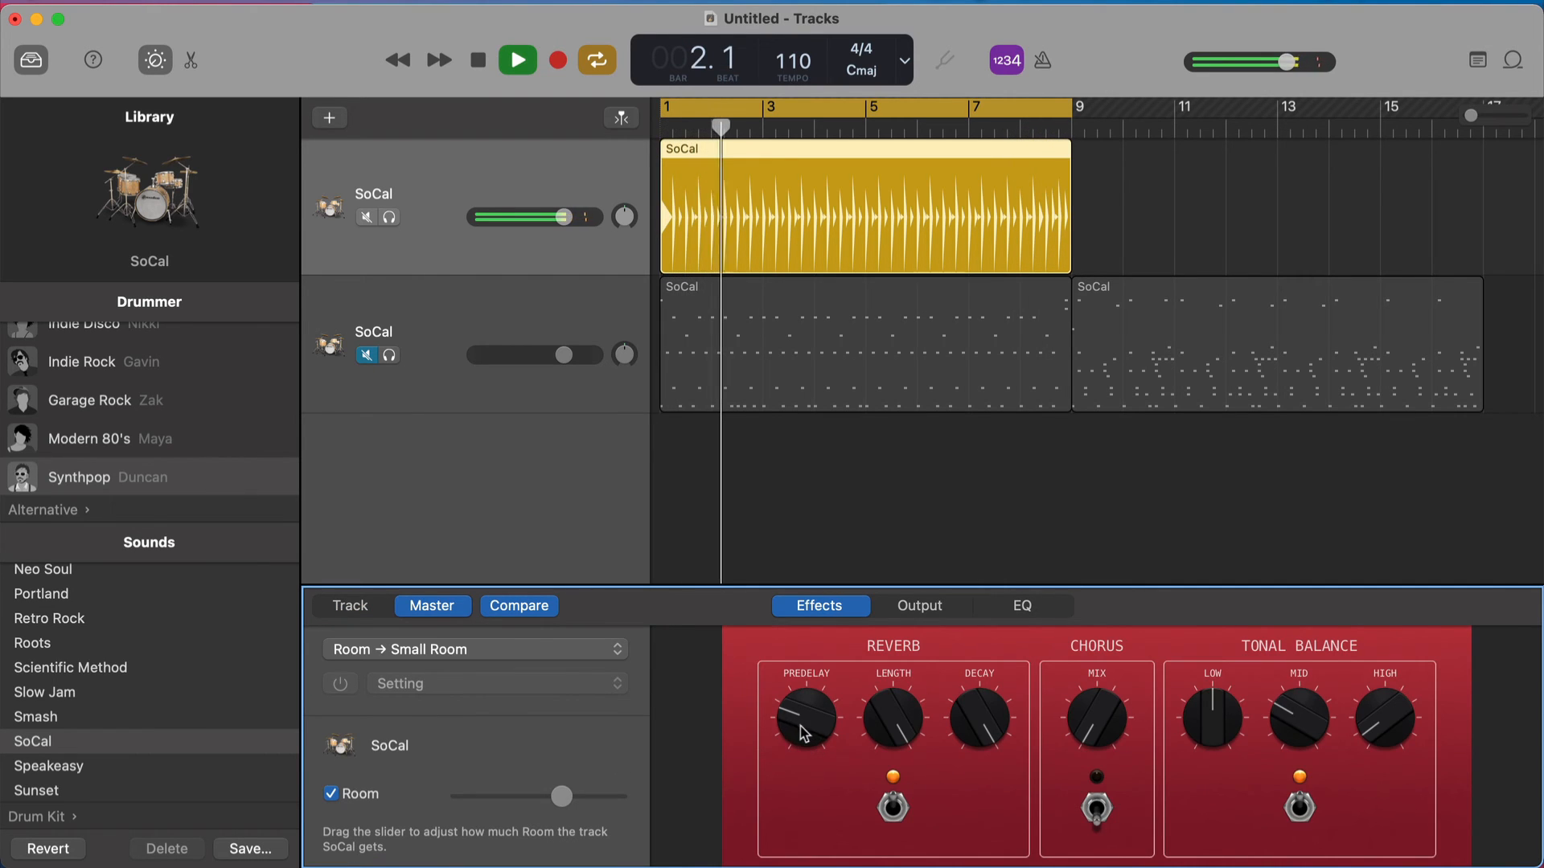
{"action": "left_click_drag", "start_coordinate": [562, 796], "coordinate": [658, 802]}
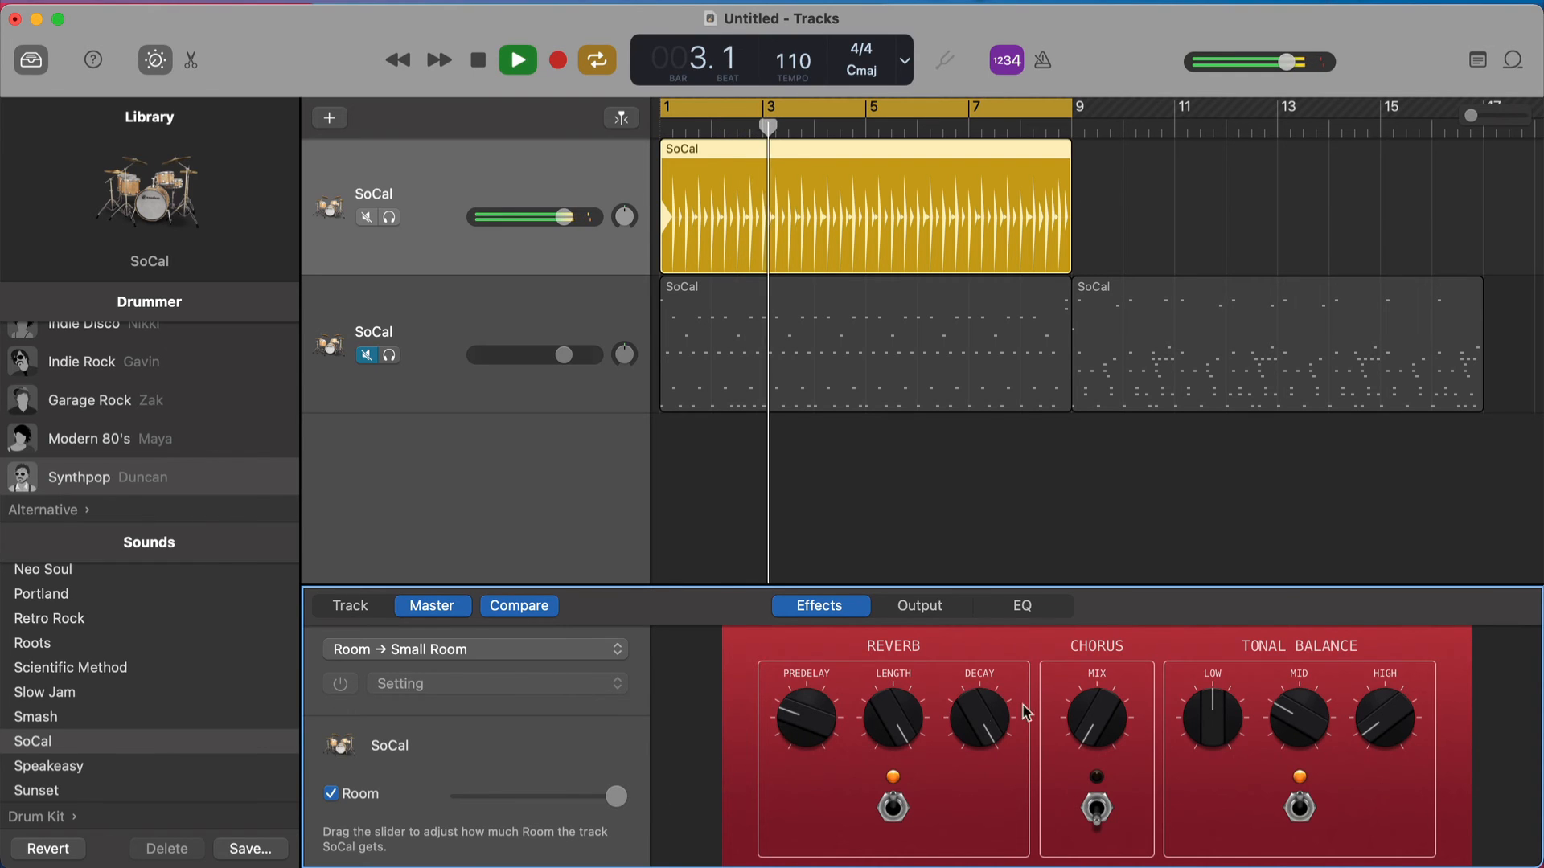
- Sweep the Small Room's tonal balance during playback, leaving Low near maximum and Mid and High near minimum
{"action": "left_click_drag", "start_coordinate": [1406, 716], "coordinate": [1402, 644]}
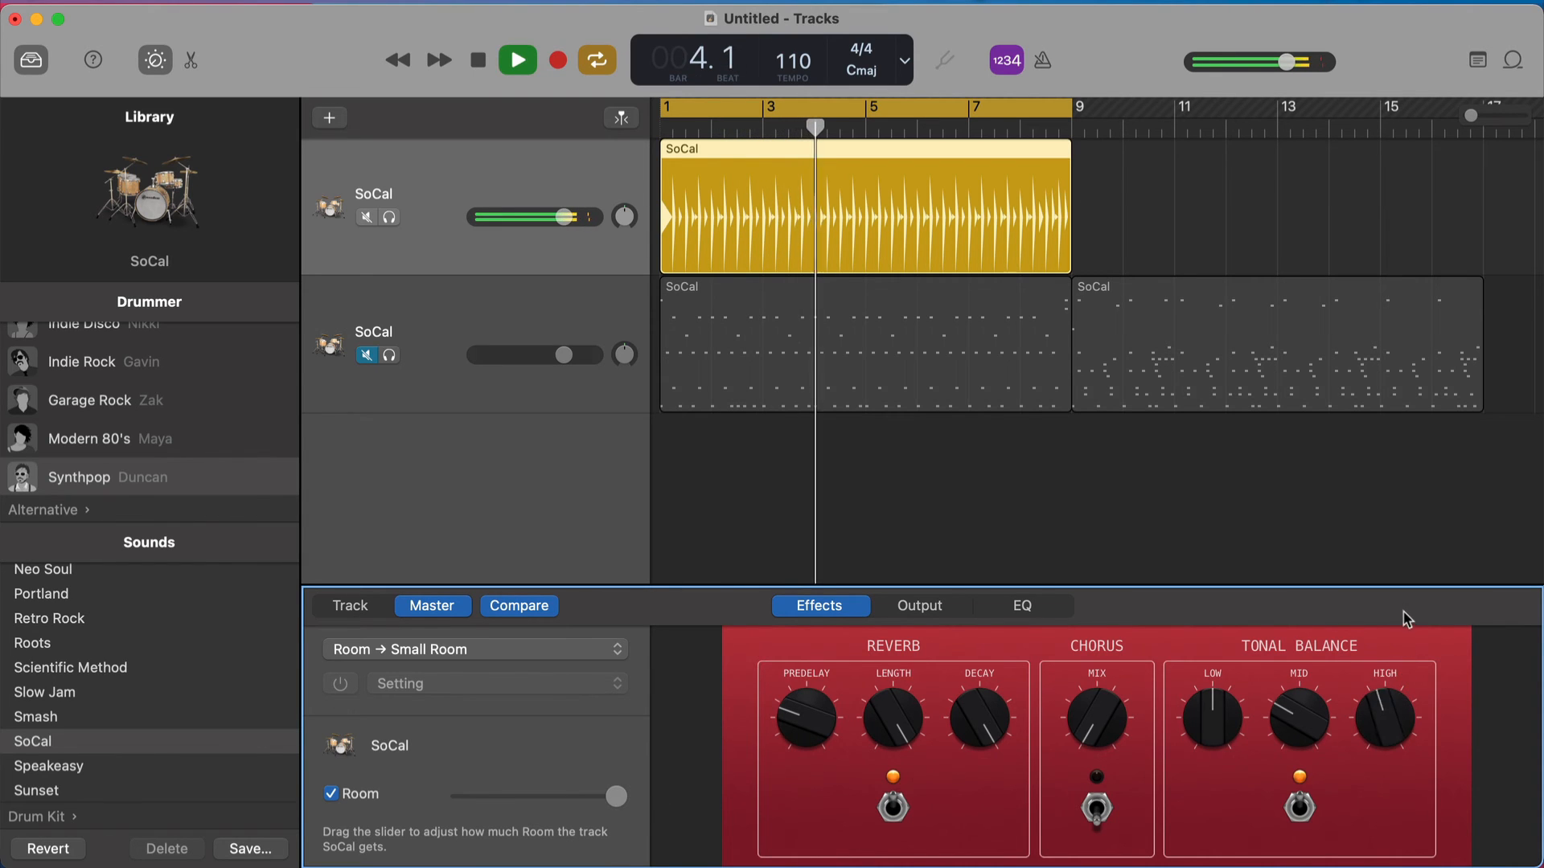
{"action": "left_click_drag", "start_coordinate": [1228, 714], "coordinate": [1221, 755]}
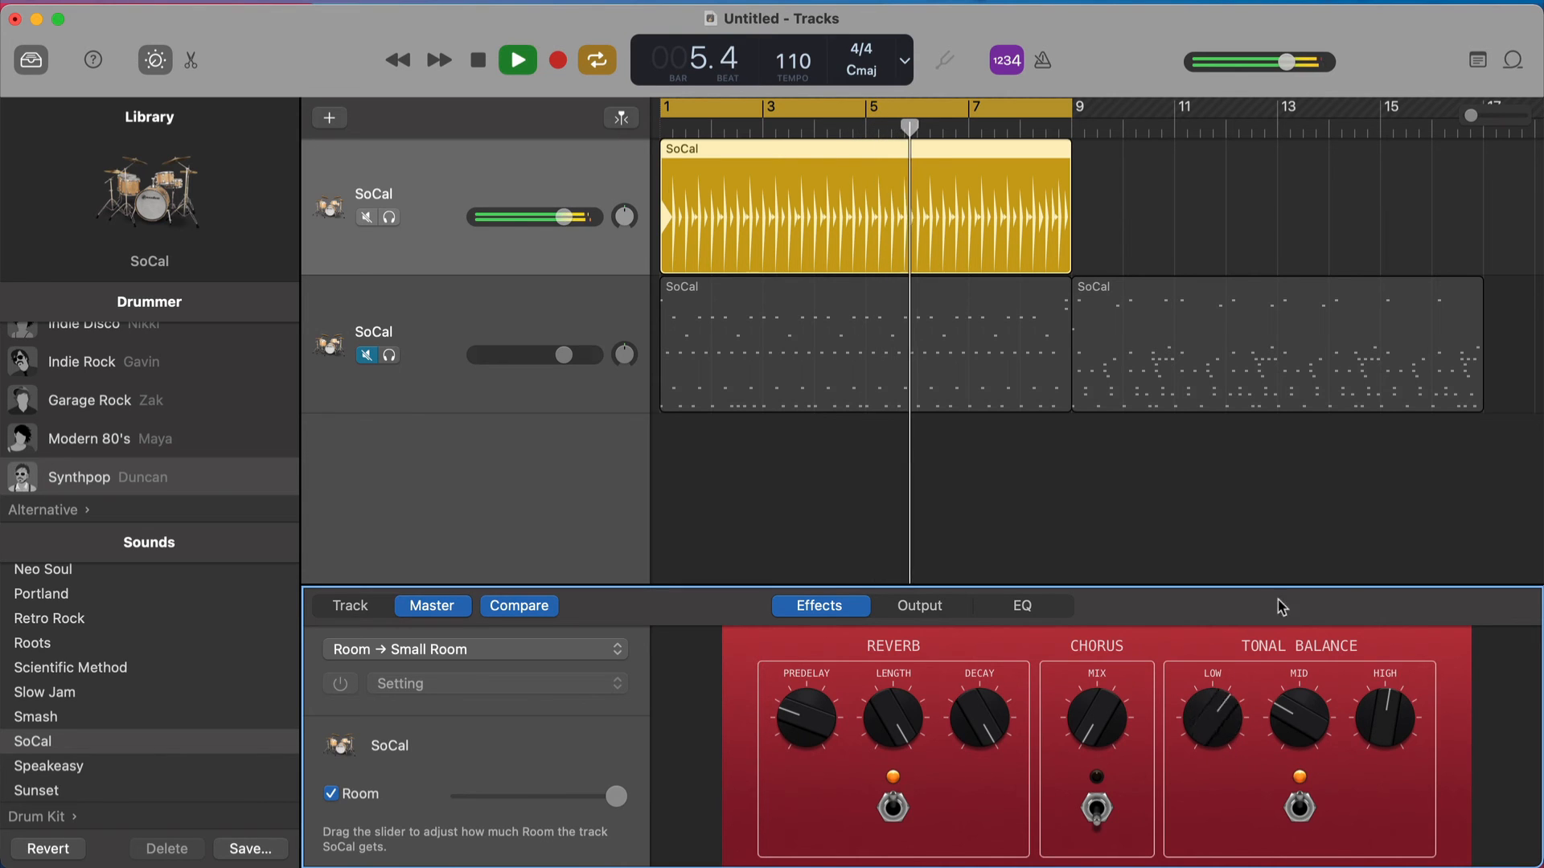
{"action": "left_click_drag", "start_coordinate": [1228, 722], "coordinate": [1327, 850]}
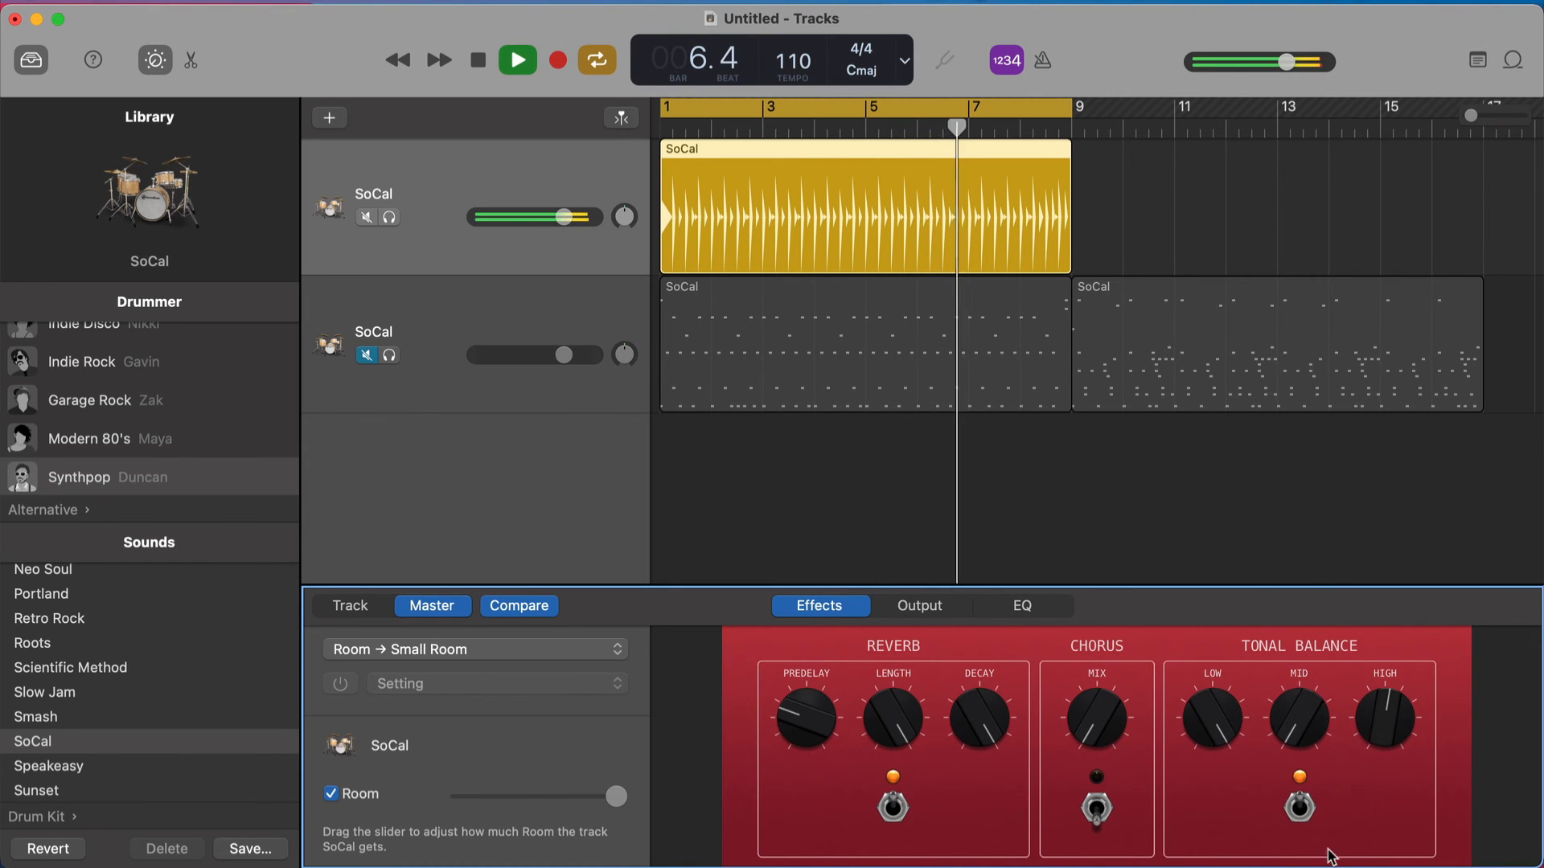
{"action": "left_click_drag", "start_coordinate": [1390, 738], "coordinate": [1352, 867]}
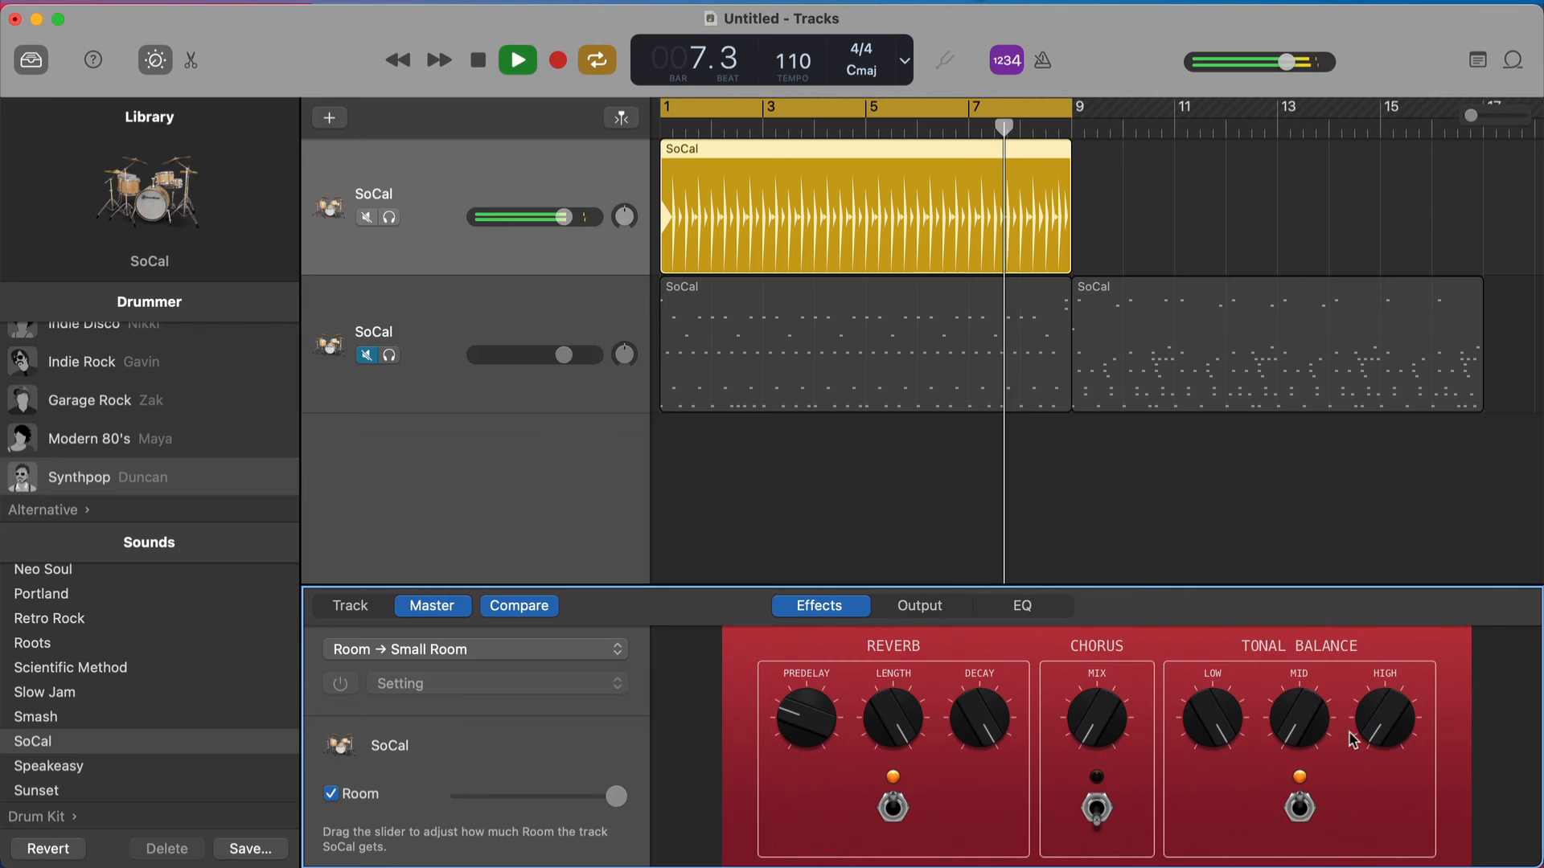
{"action": "left_click_drag", "start_coordinate": [1223, 711], "coordinate": [1216, 726]}
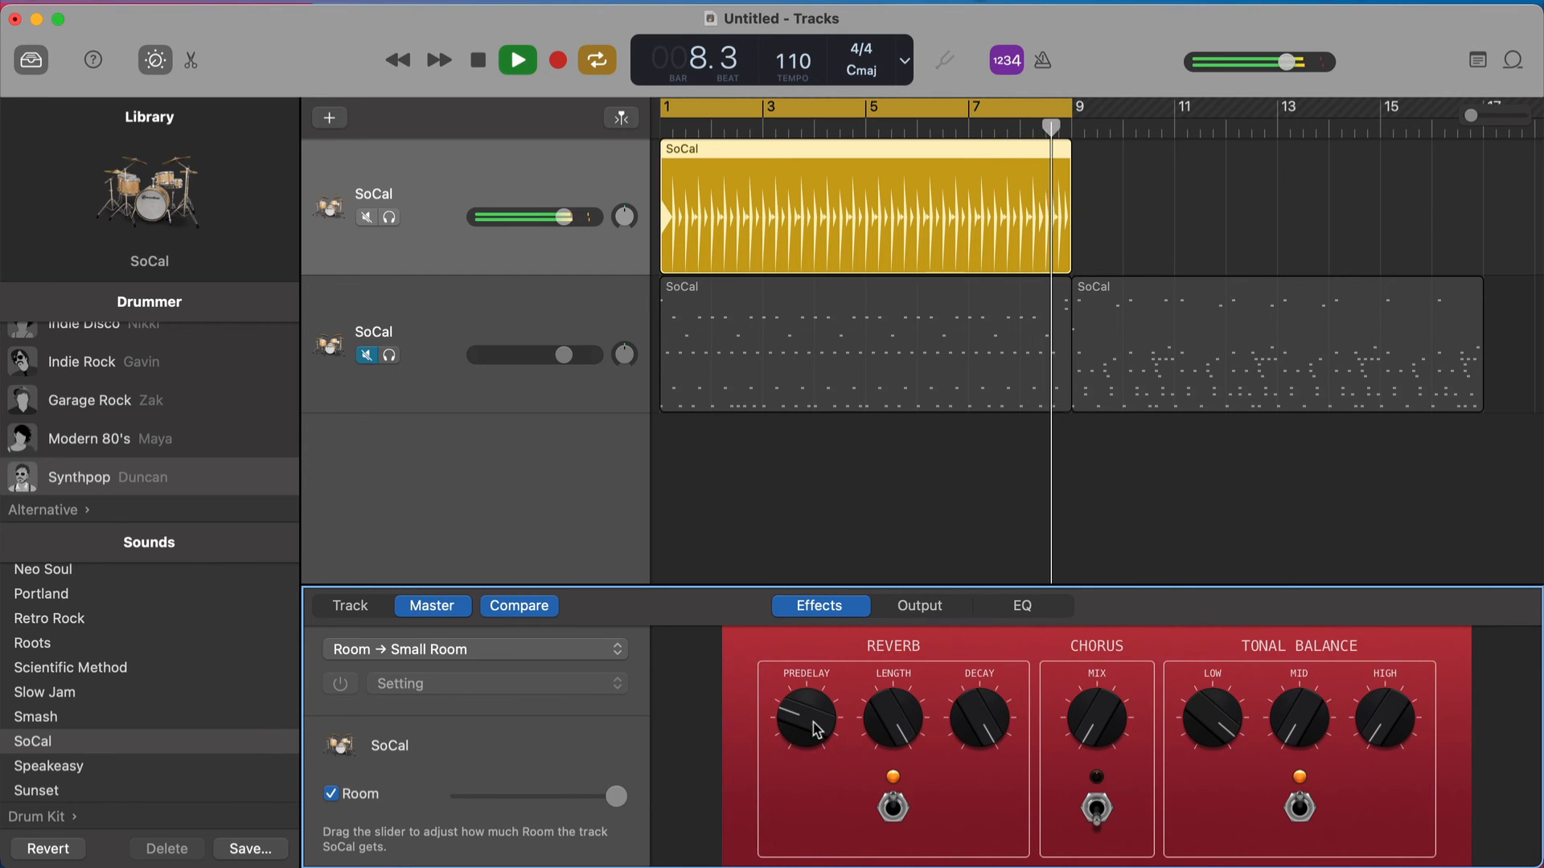
- Sweep the Small Room reverb's predelay up during playback and settle it just above the middle
{"action": "left_click_drag", "start_coordinate": [807, 712], "coordinate": [804, 693]}
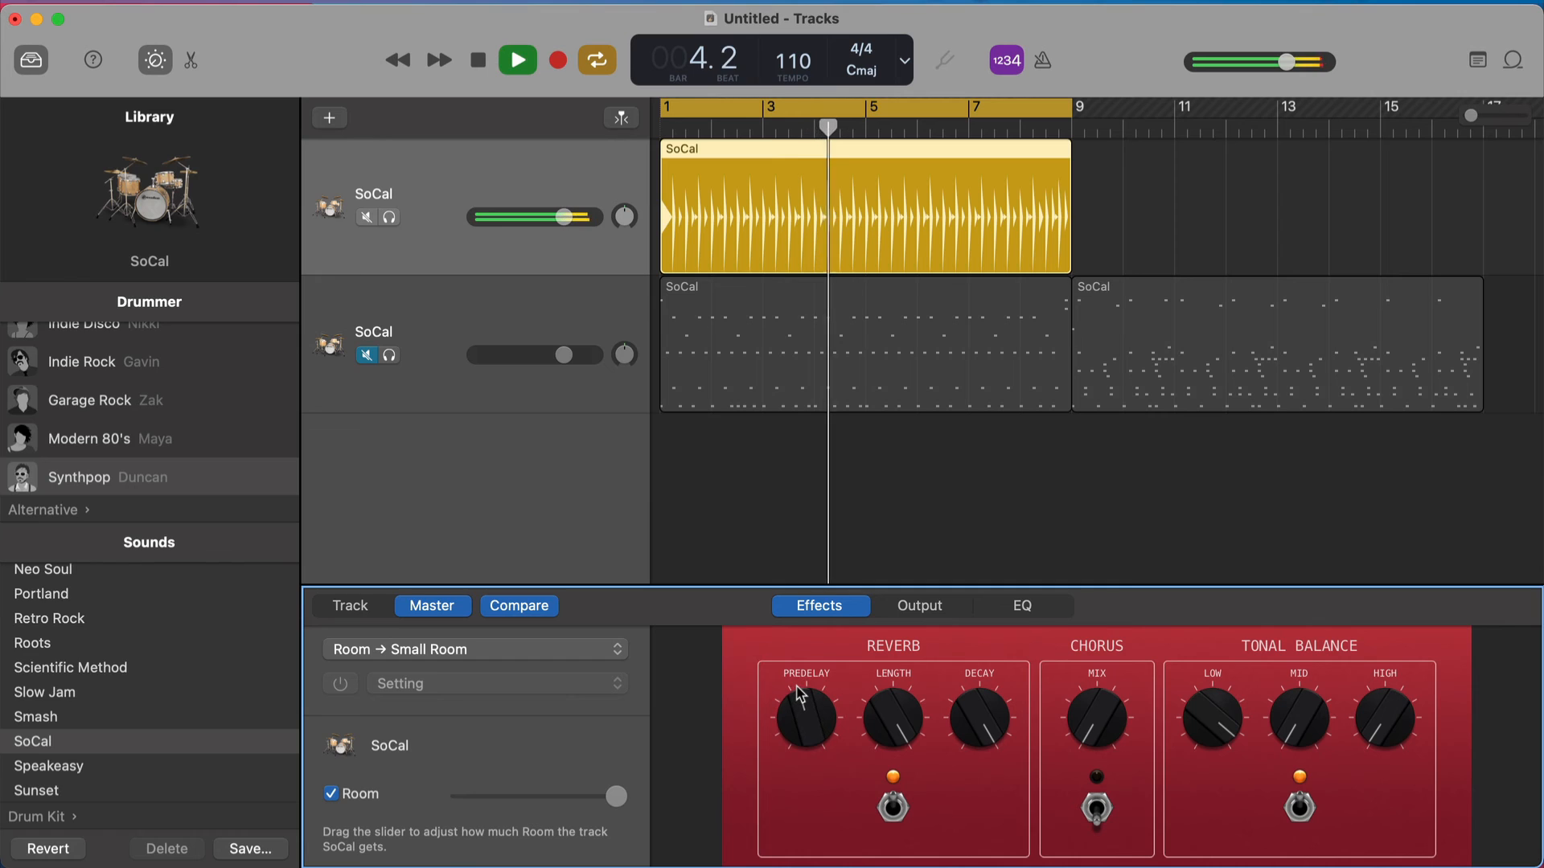
{"action": "left_click_drag", "start_coordinate": [802, 685], "coordinate": [810, 658]}
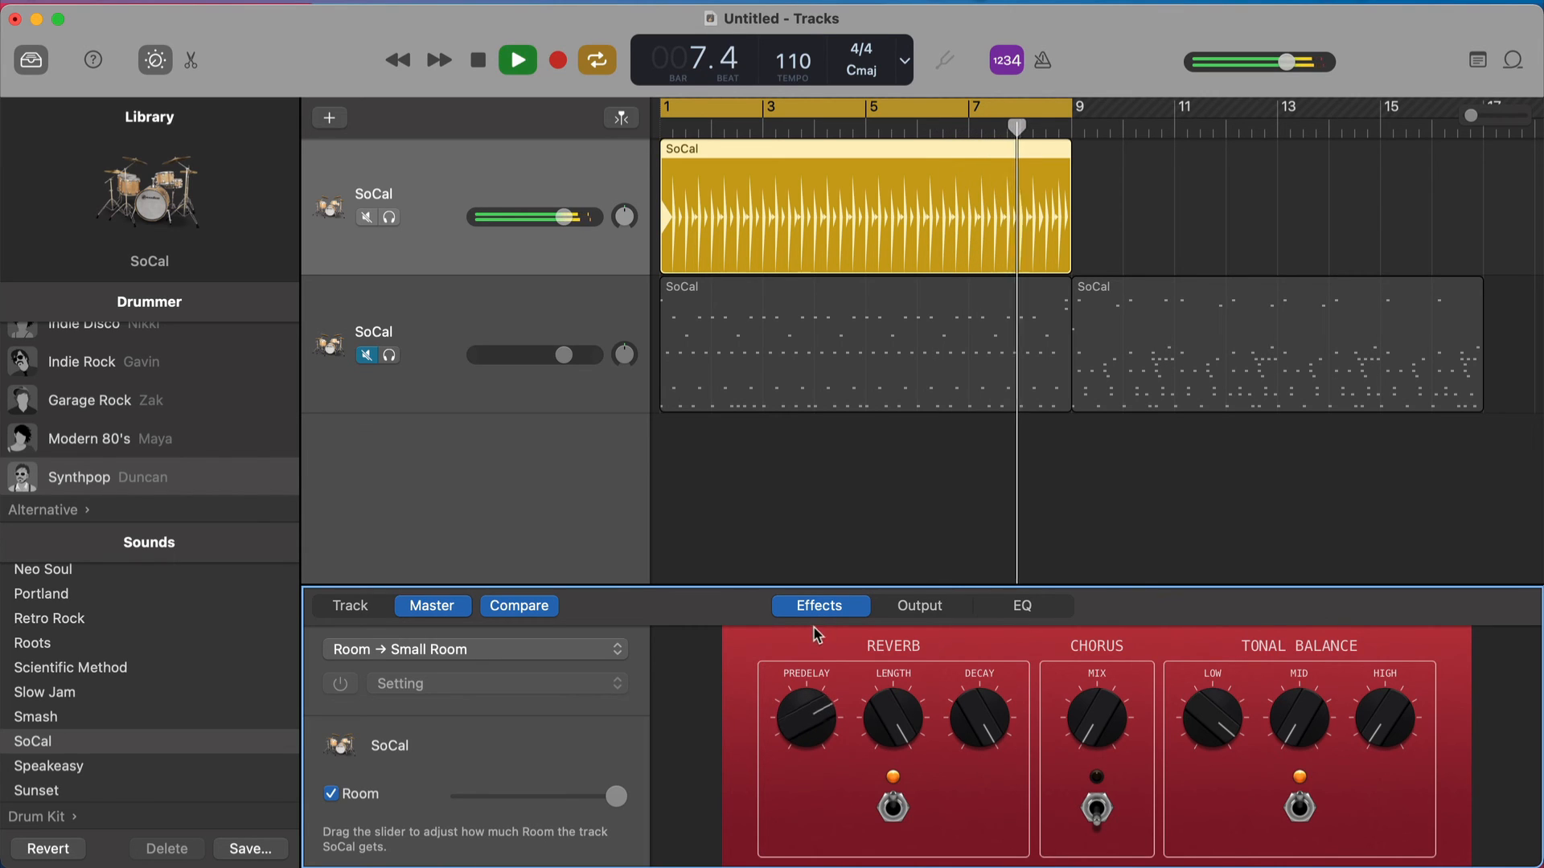
{"action": "left_click_drag", "start_coordinate": [812, 628], "coordinate": [810, 654]}
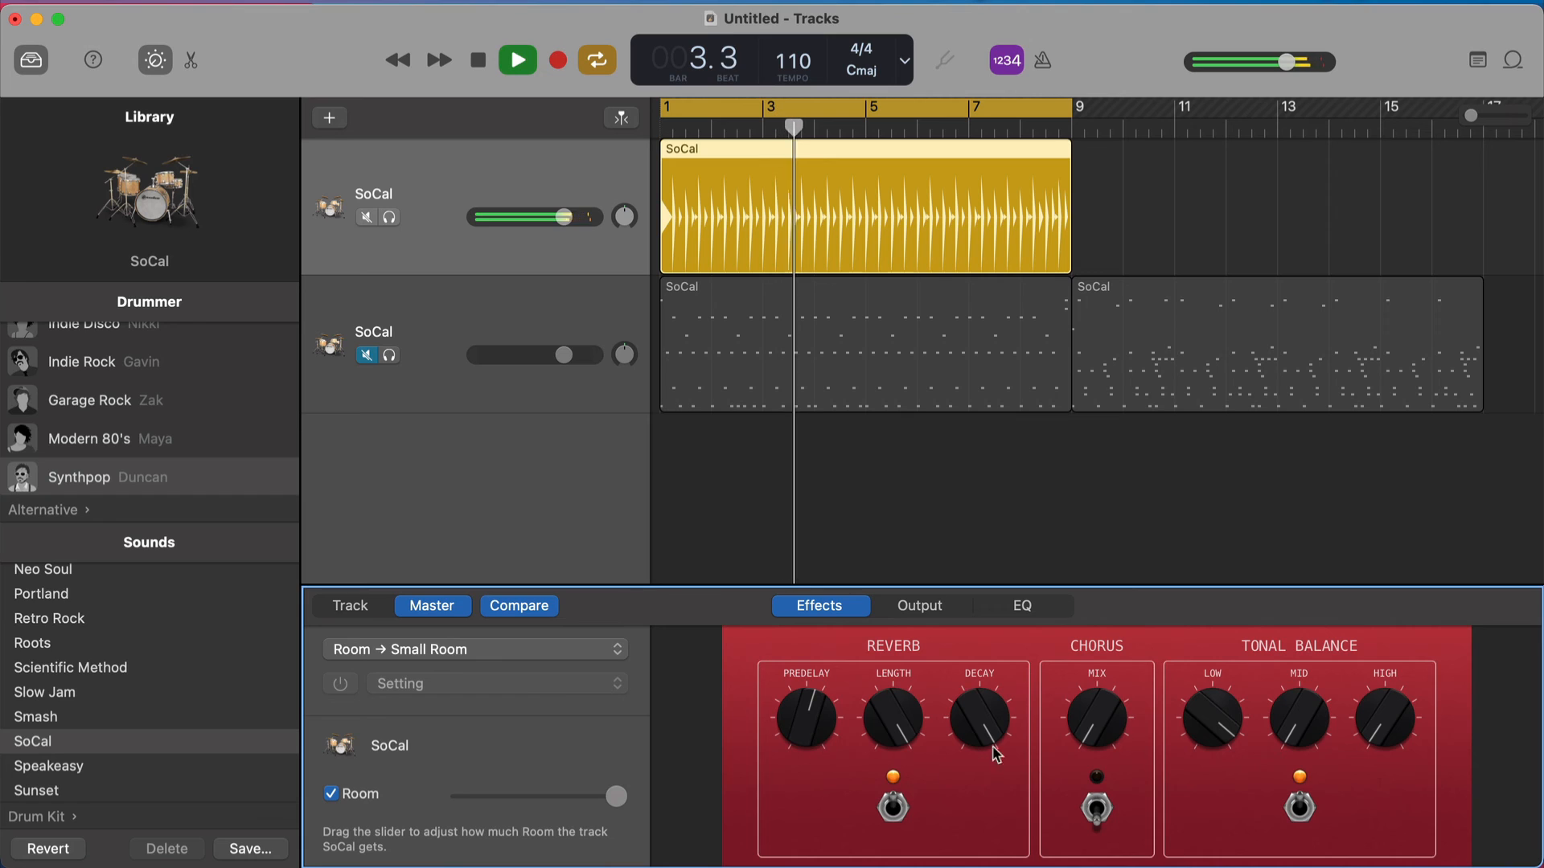
- Rebalance the Small Room's tone by raising Mid slightly, High to just below the middle, and reducing Low to just above the middle
{"action": "left_click_drag", "start_coordinate": [1316, 730], "coordinate": [1317, 647]}
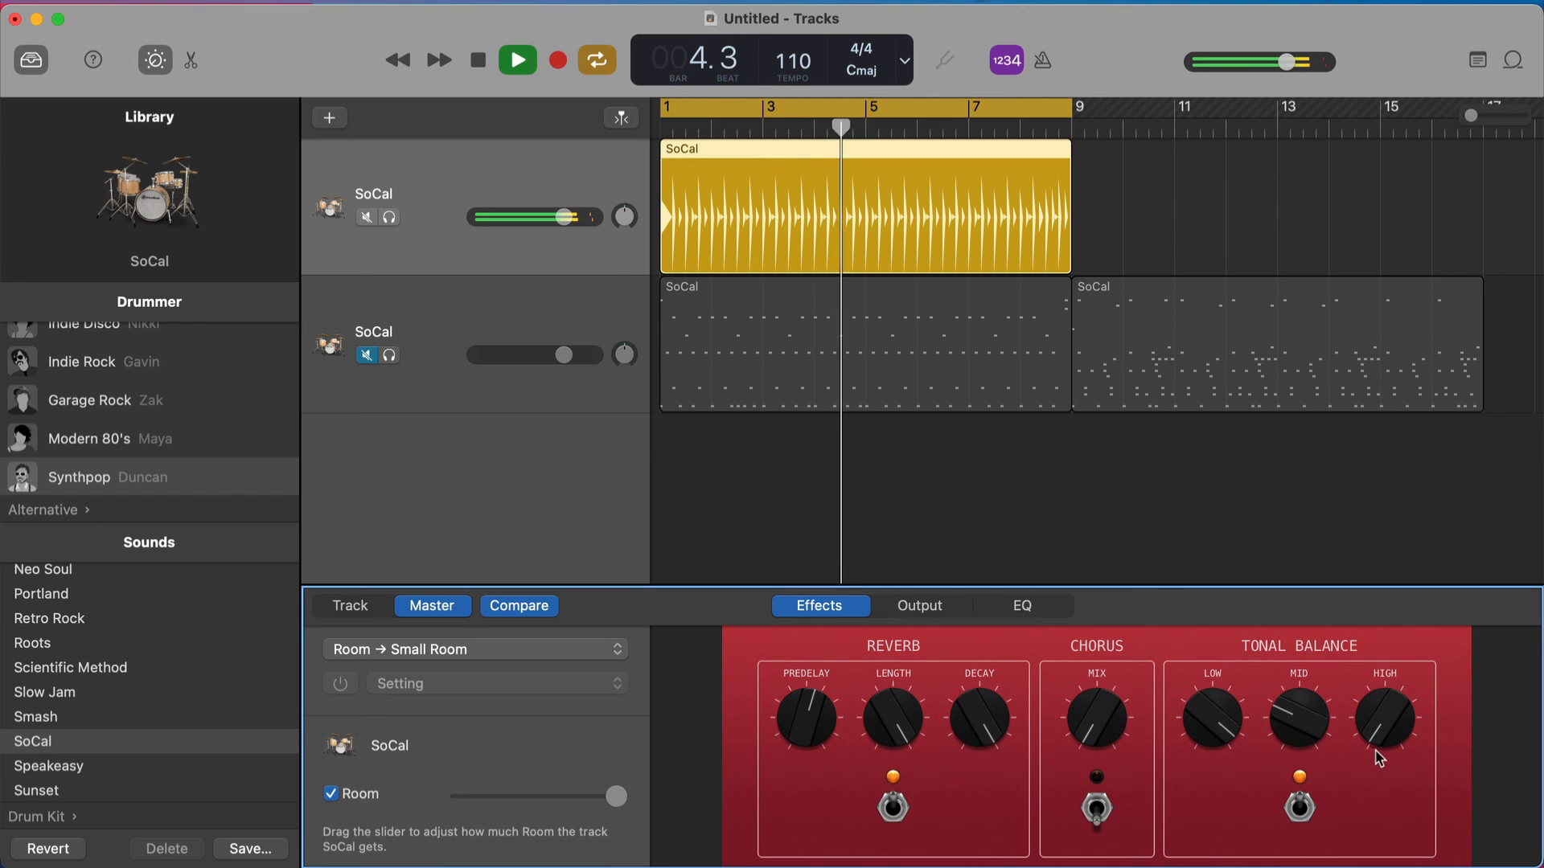
{"action": "left_click_drag", "start_coordinate": [1381, 756], "coordinate": [1382, 644]}
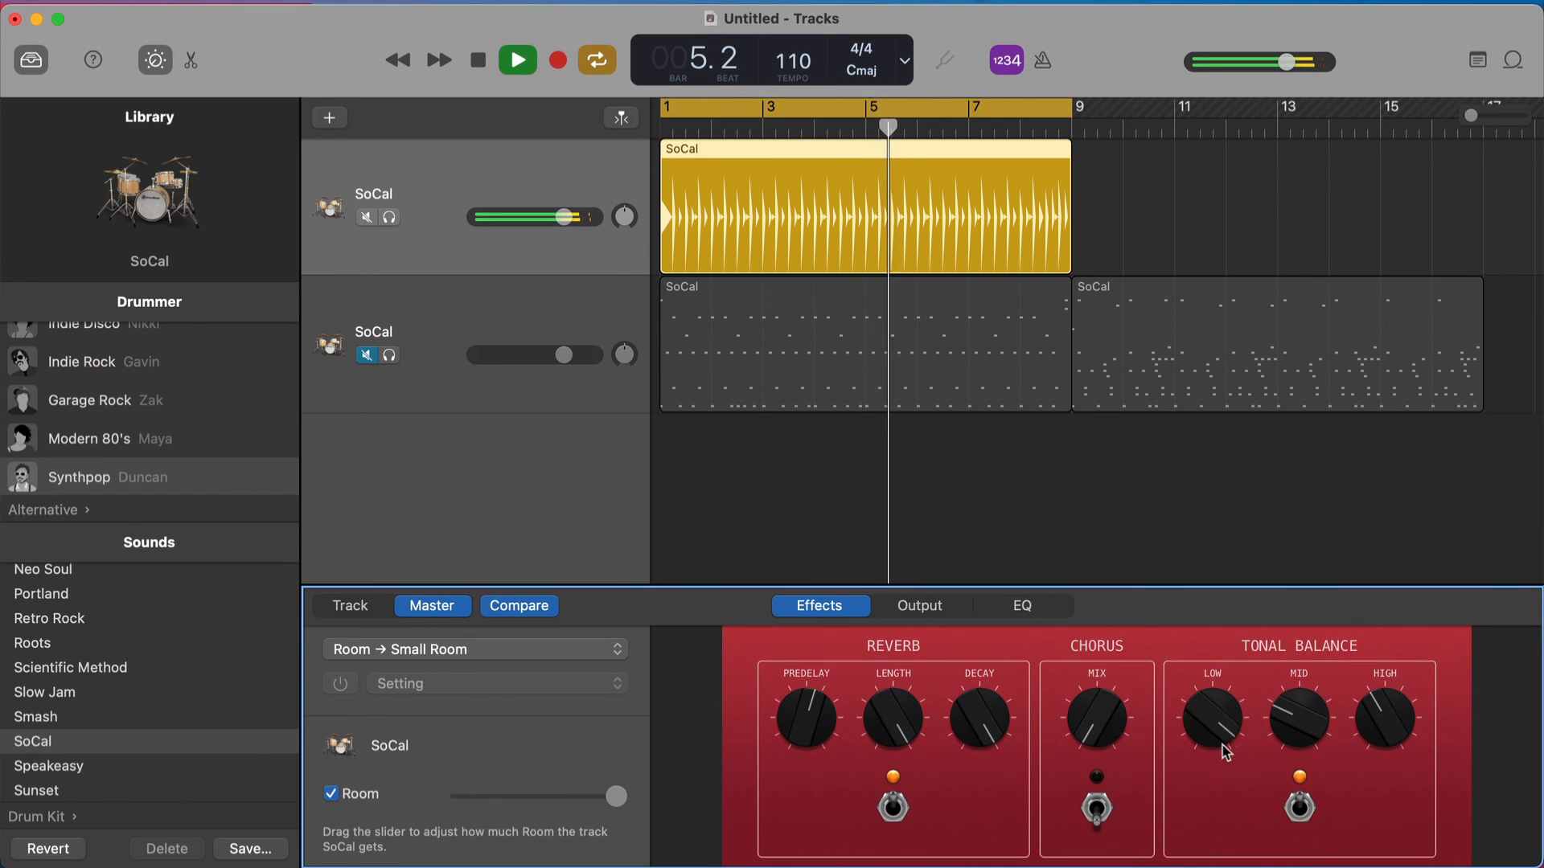
{"action": "left_click_drag", "start_coordinate": [1228, 744], "coordinate": [1220, 691]}
- Reduce the SoCal kit's Room amount to a moderate level and lower the Small Room reverb's predelay
{"action": "left_click", "coordinate": [353, 607]}
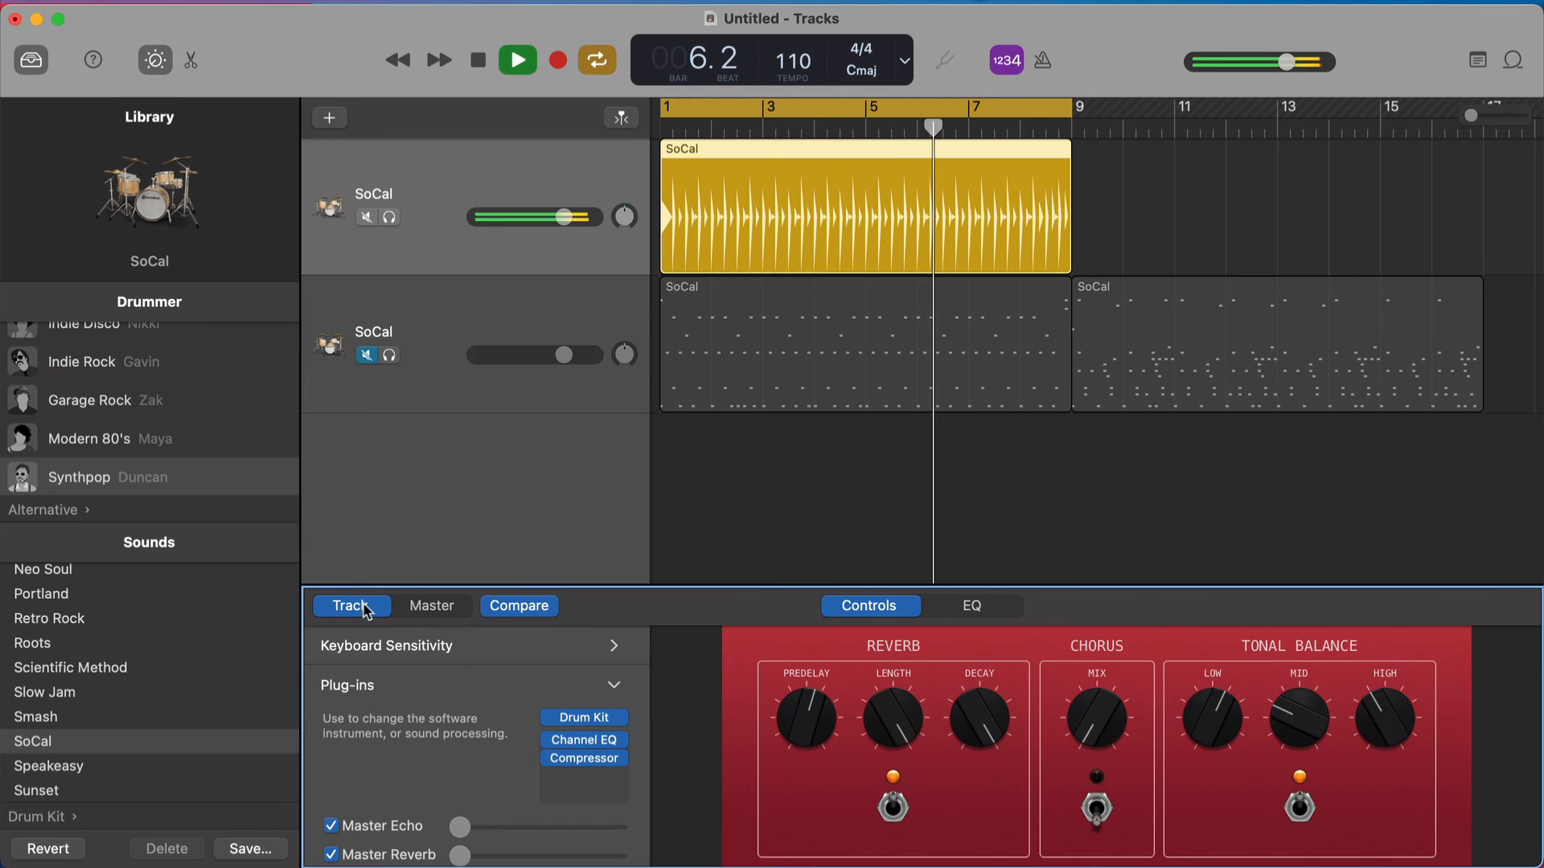
{"action": "left_click_drag", "start_coordinate": [1383, 816], "coordinate": [1379, 867]}
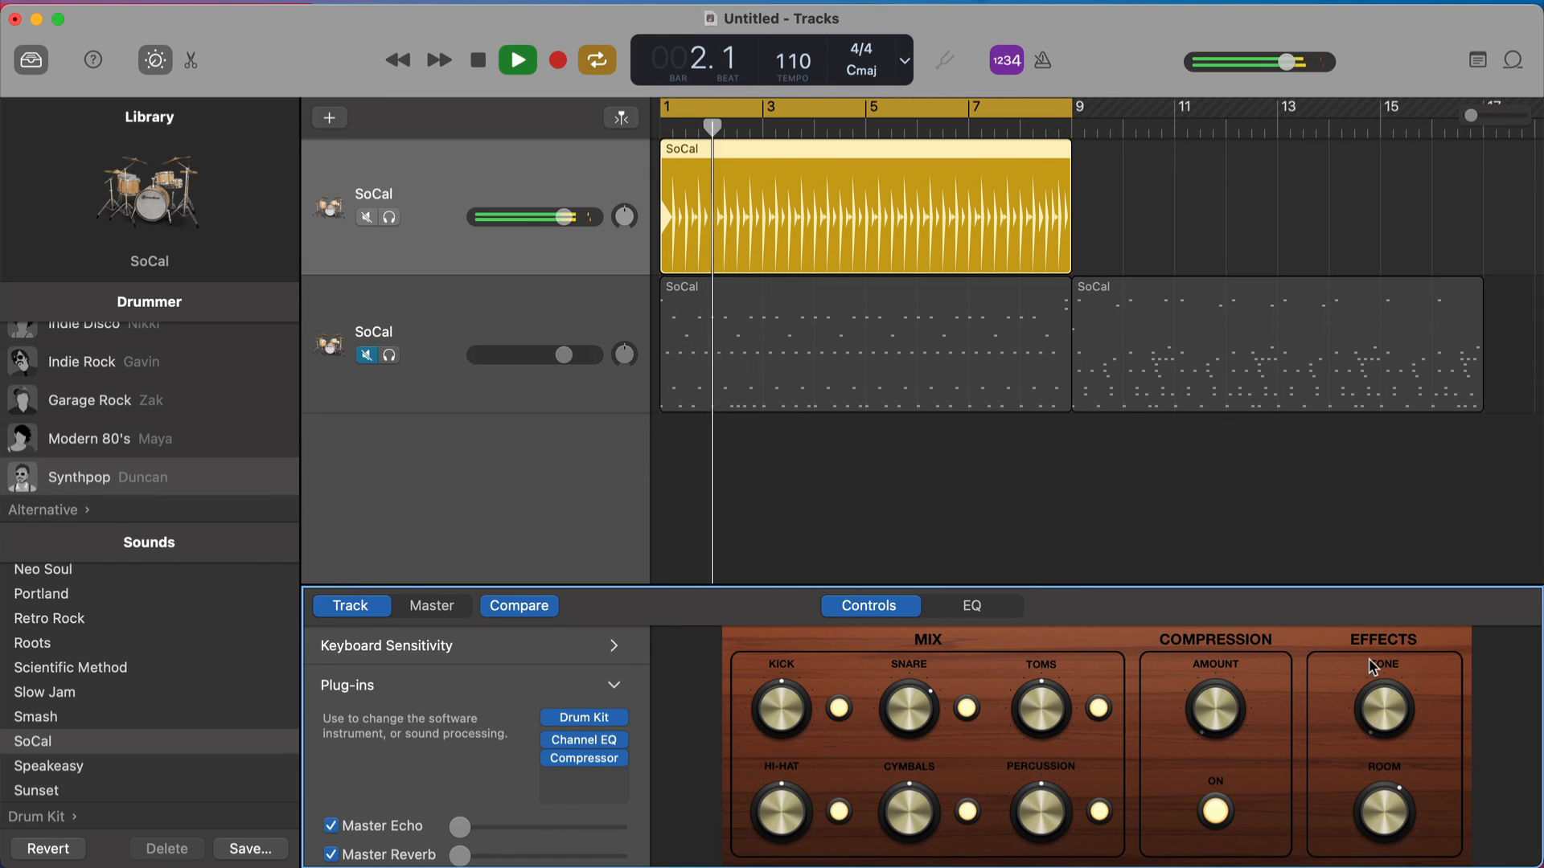
{"action": "left_click", "coordinate": [438, 608]}
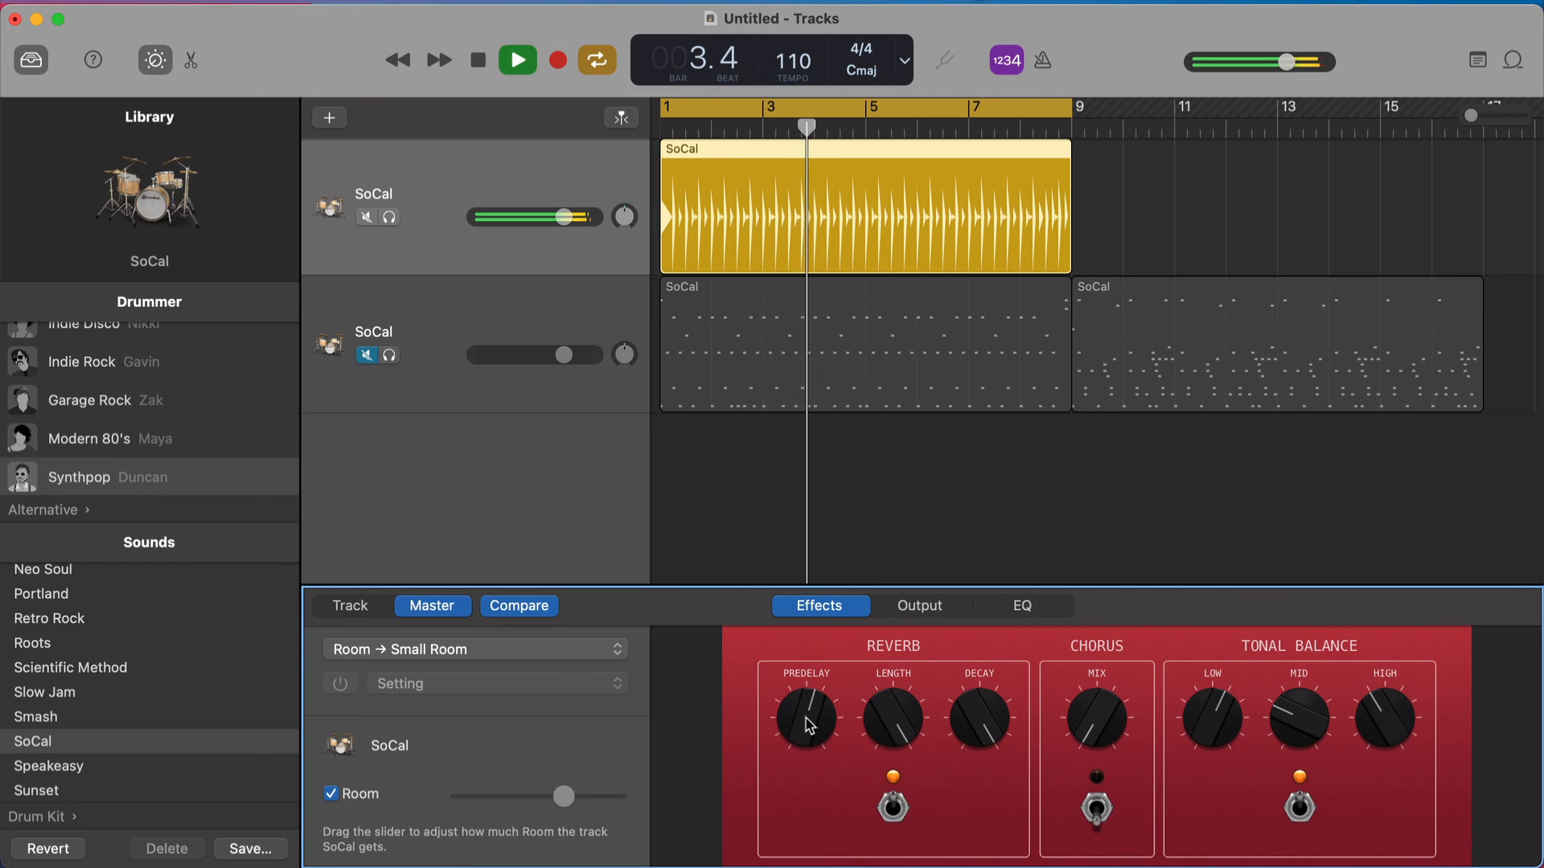
{"action": "left_click_drag", "start_coordinate": [806, 717], "coordinate": [778, 797]}
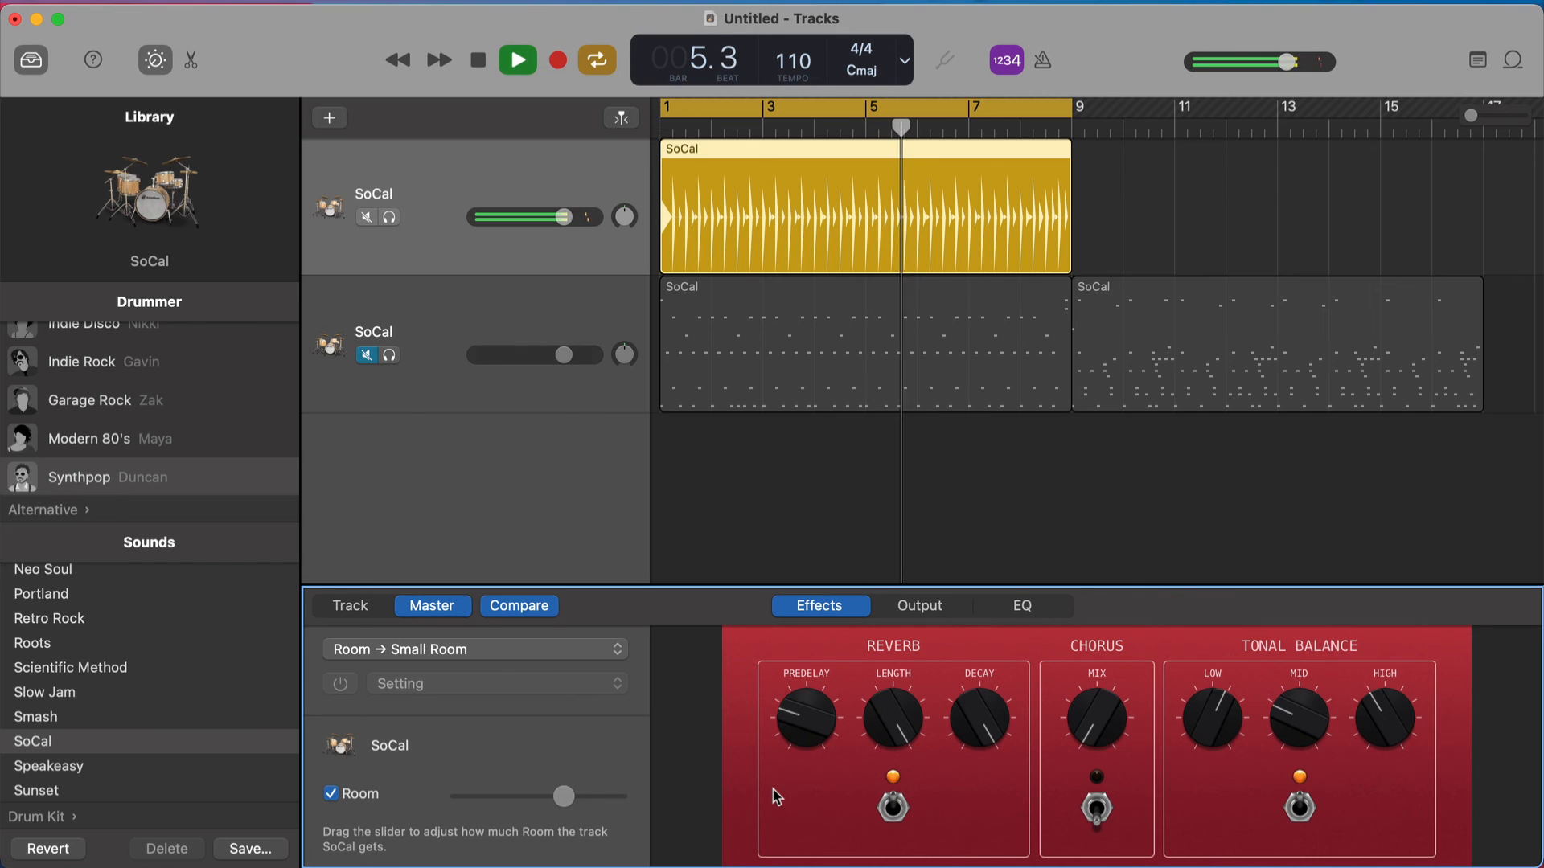
- Raise the SoCal kit's Room amount back to its maximum and stop playback
{"action": "left_click", "coordinate": [348, 607]}
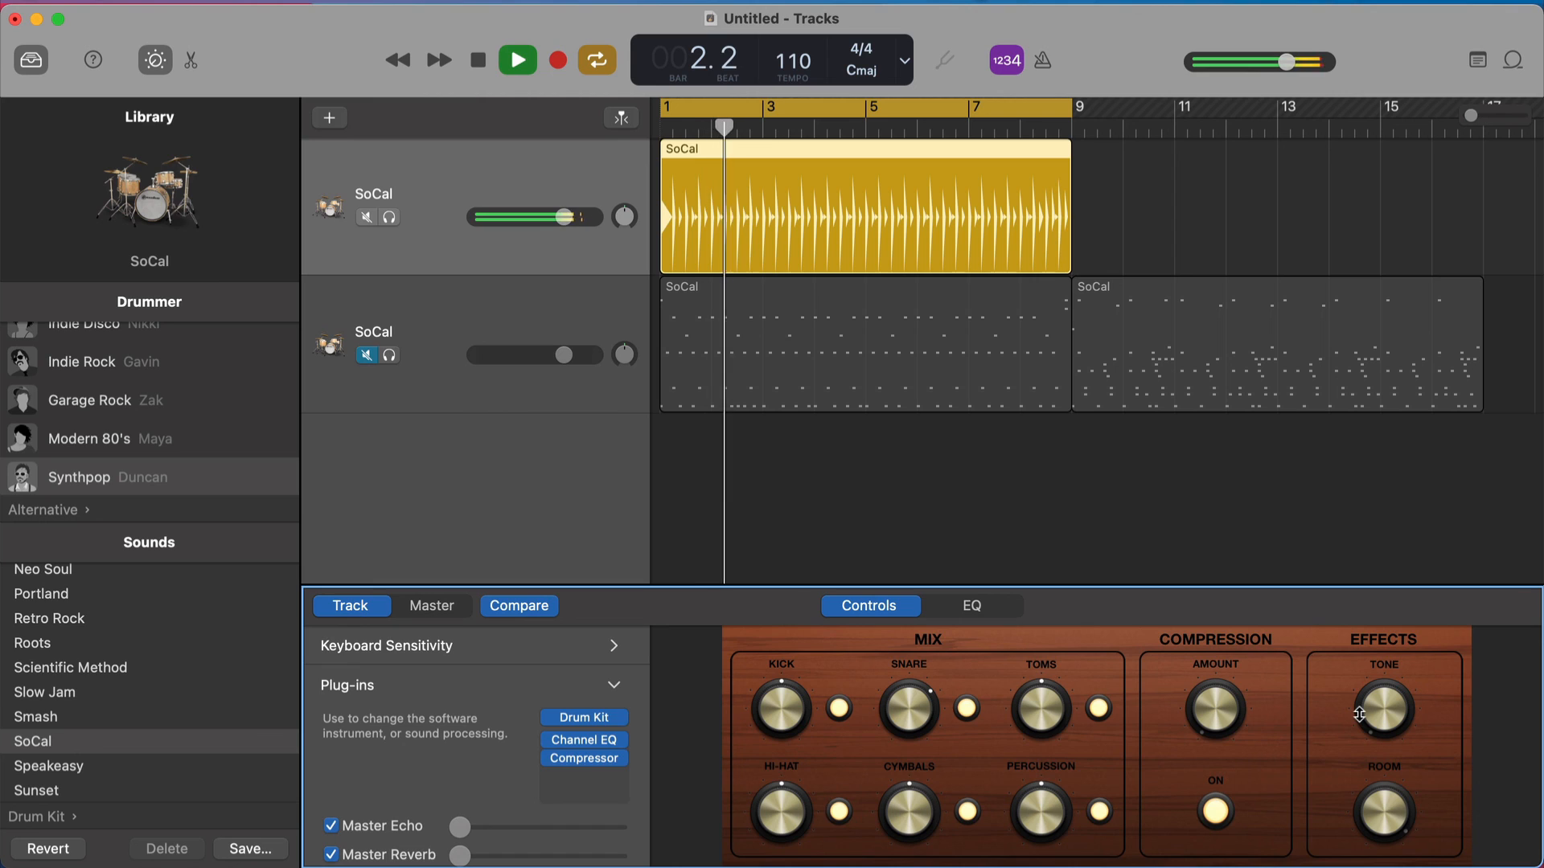
{"action": "key", "text": "space"}
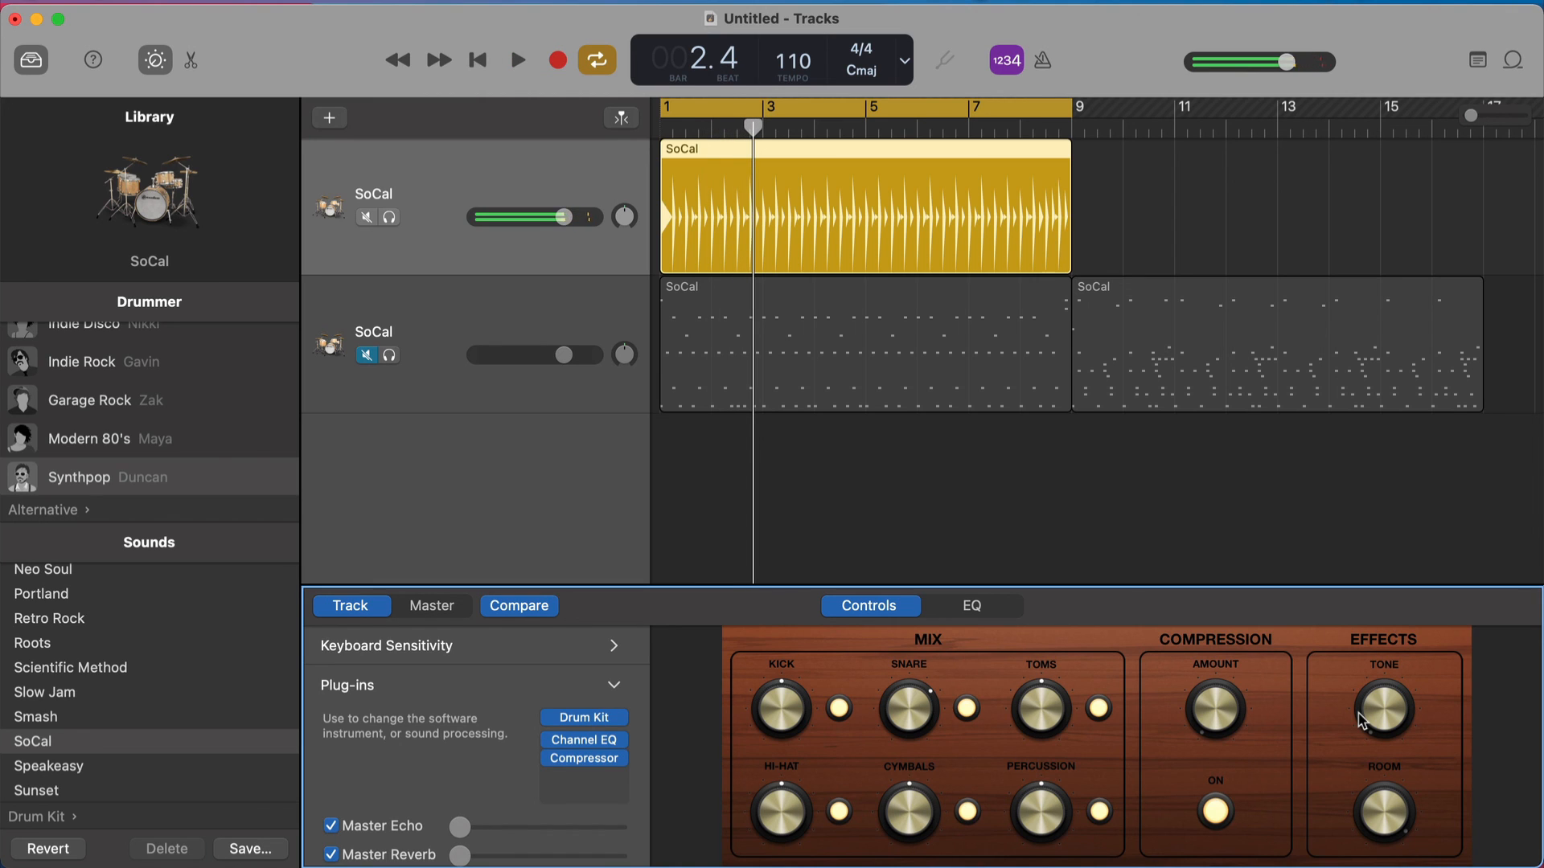